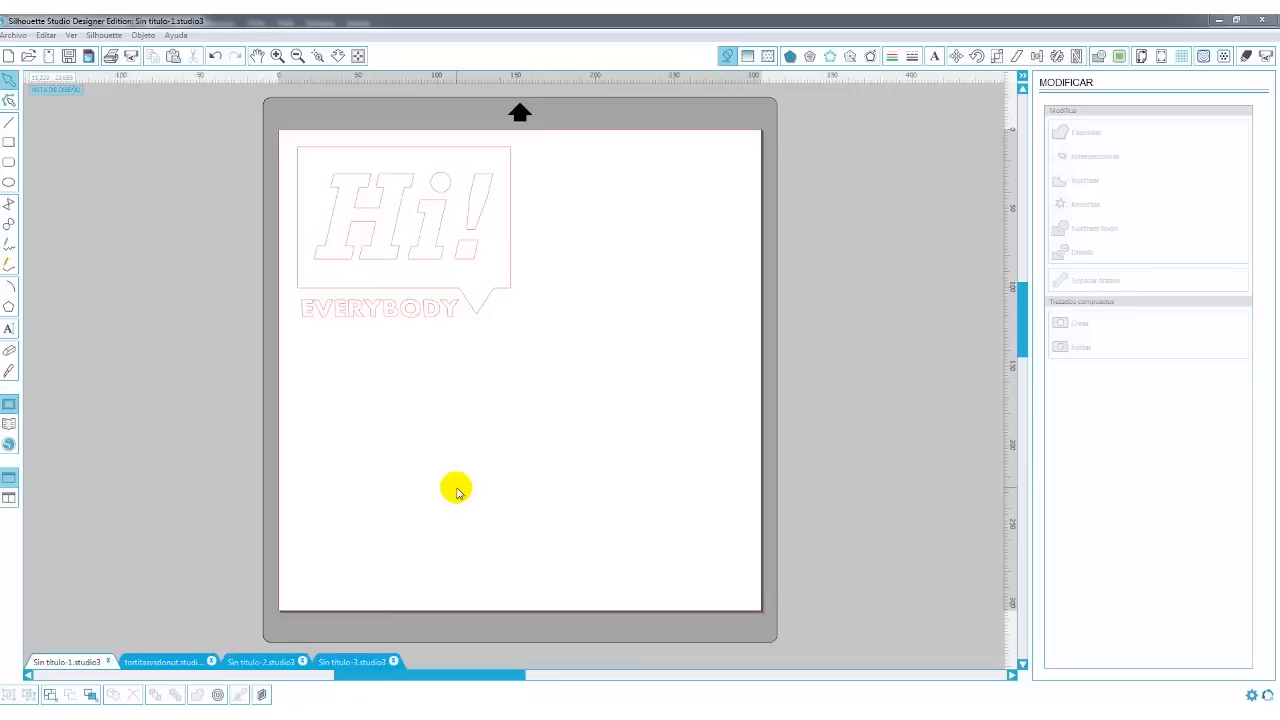
- Resize the grouped Hi! Everybody design to about 14.16 cm wide, keeping it near the page's upper-left corner
click(426, 290)
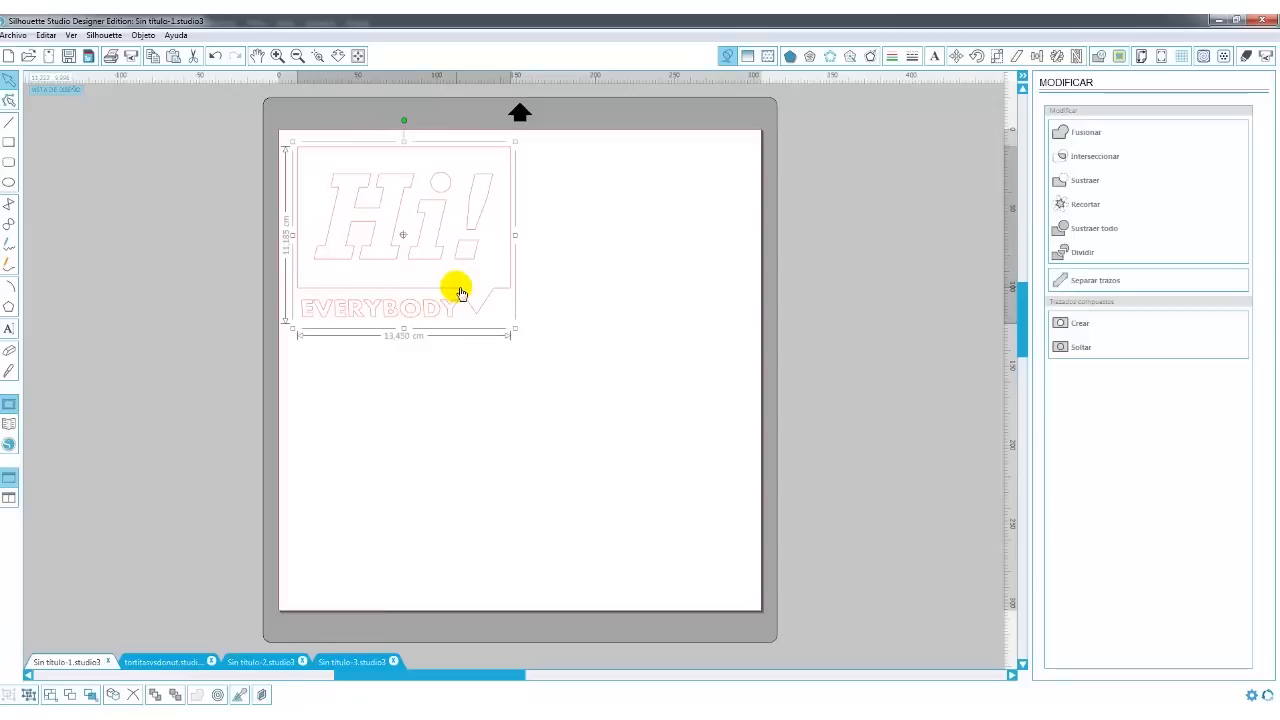
mouse_move(465, 303)
mouse_down()
mouse_move(511, 337)
mouse_move(458, 298)
mouse_up()
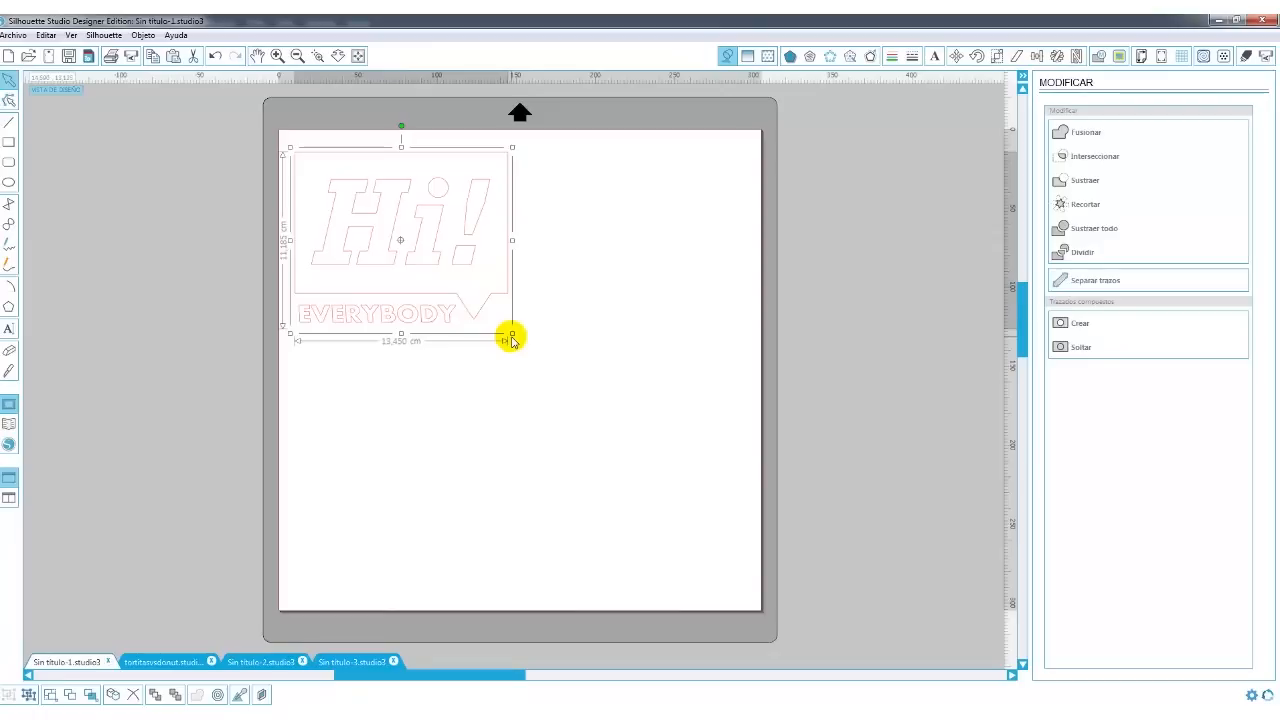
drag(511, 335, 655, 497)
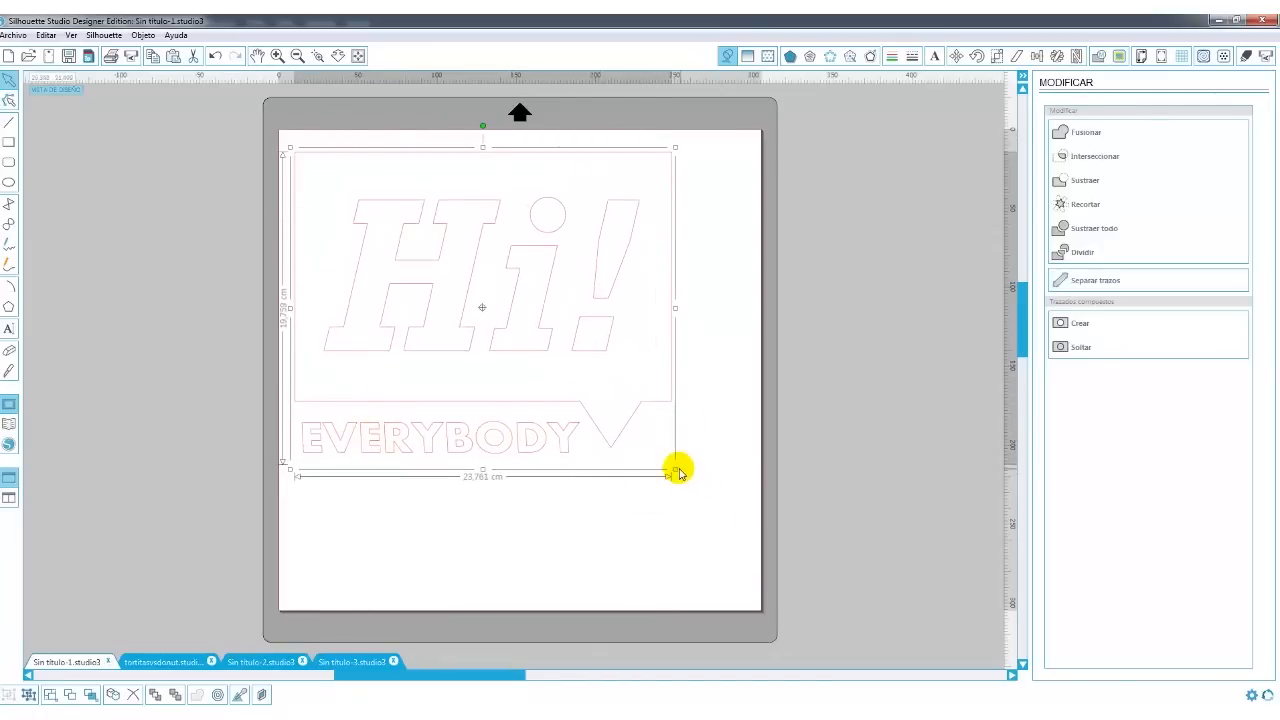
drag(677, 470, 519, 304)
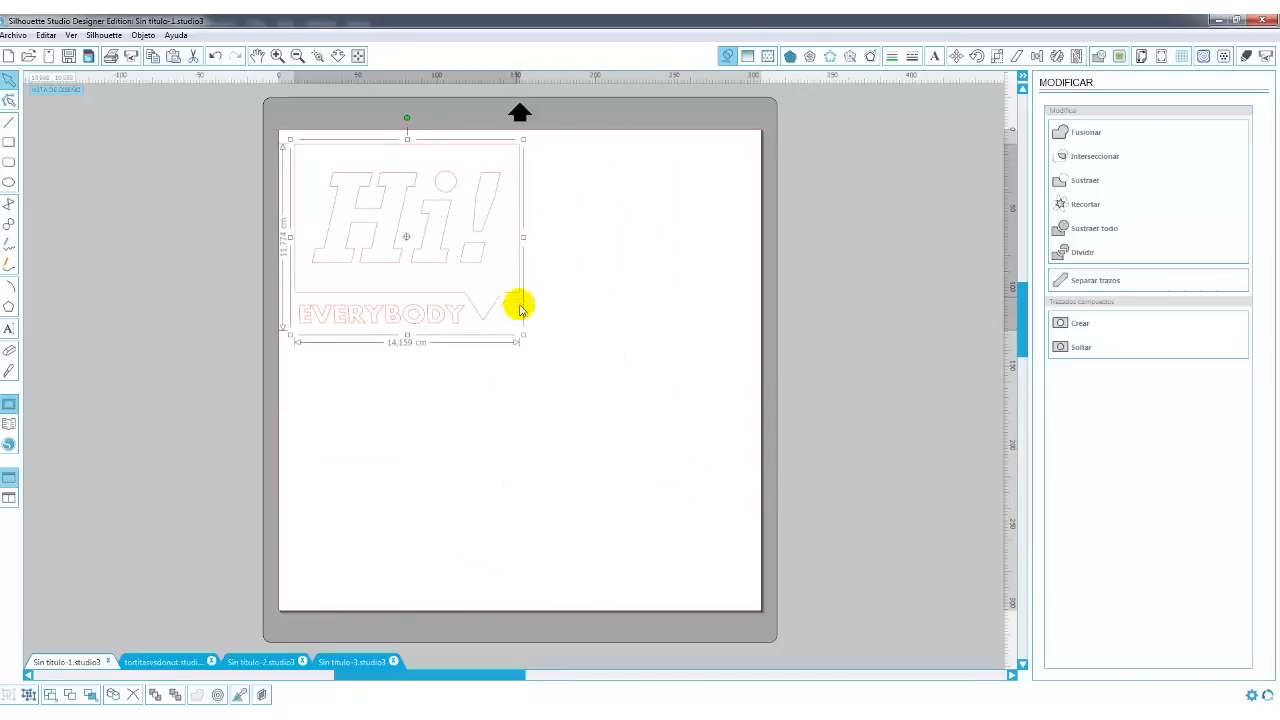
click(538, 334)
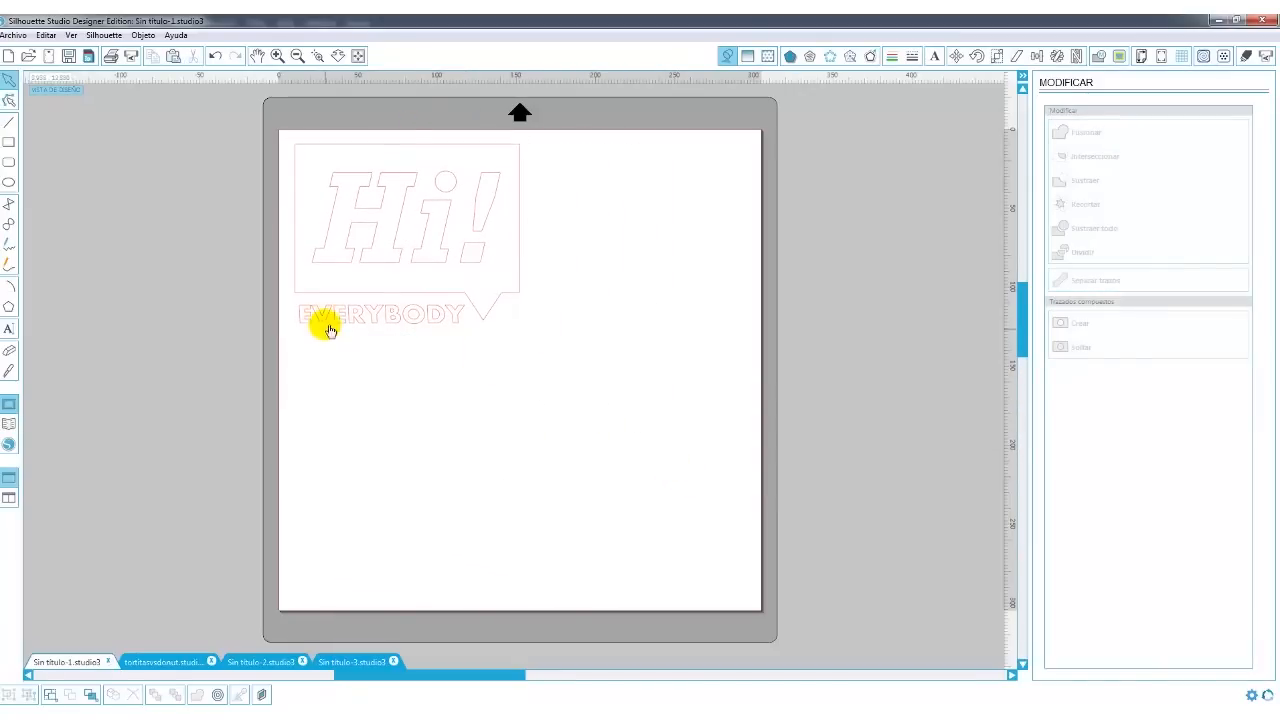
- Ungroup the Hi! Everybody design into its speech bubble and text parts
click(420, 297)
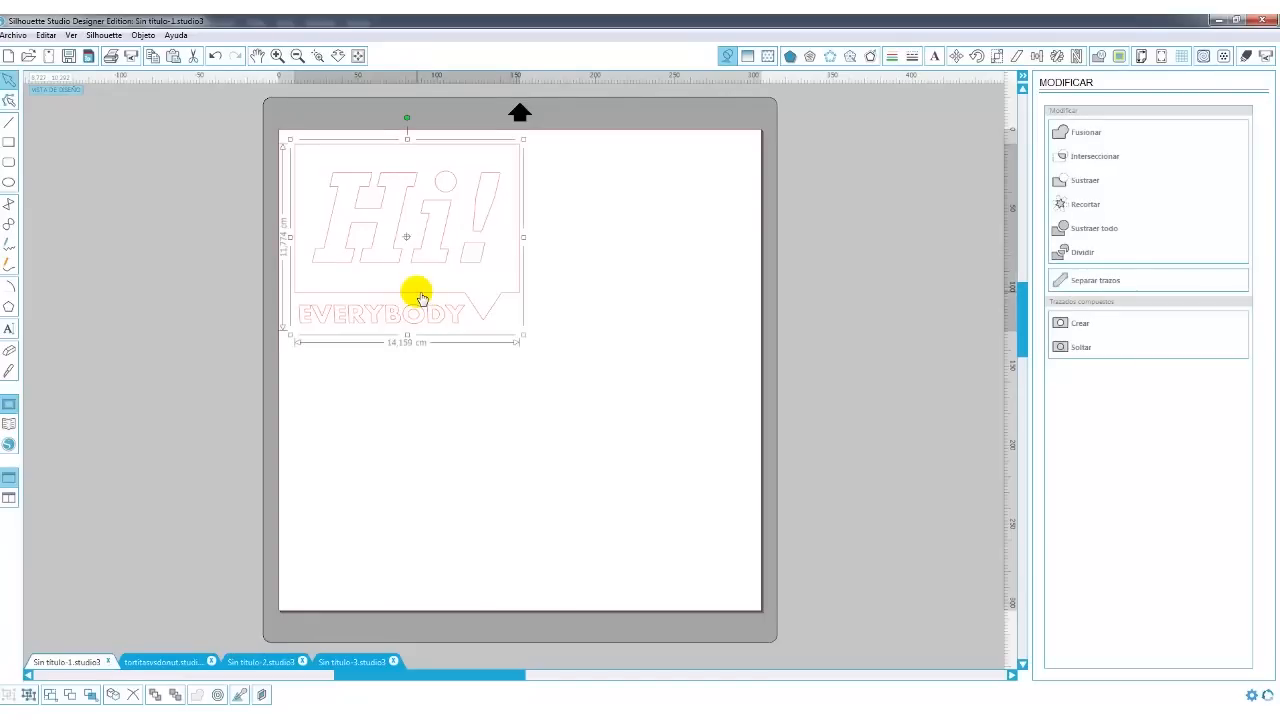
right_click(418, 297)
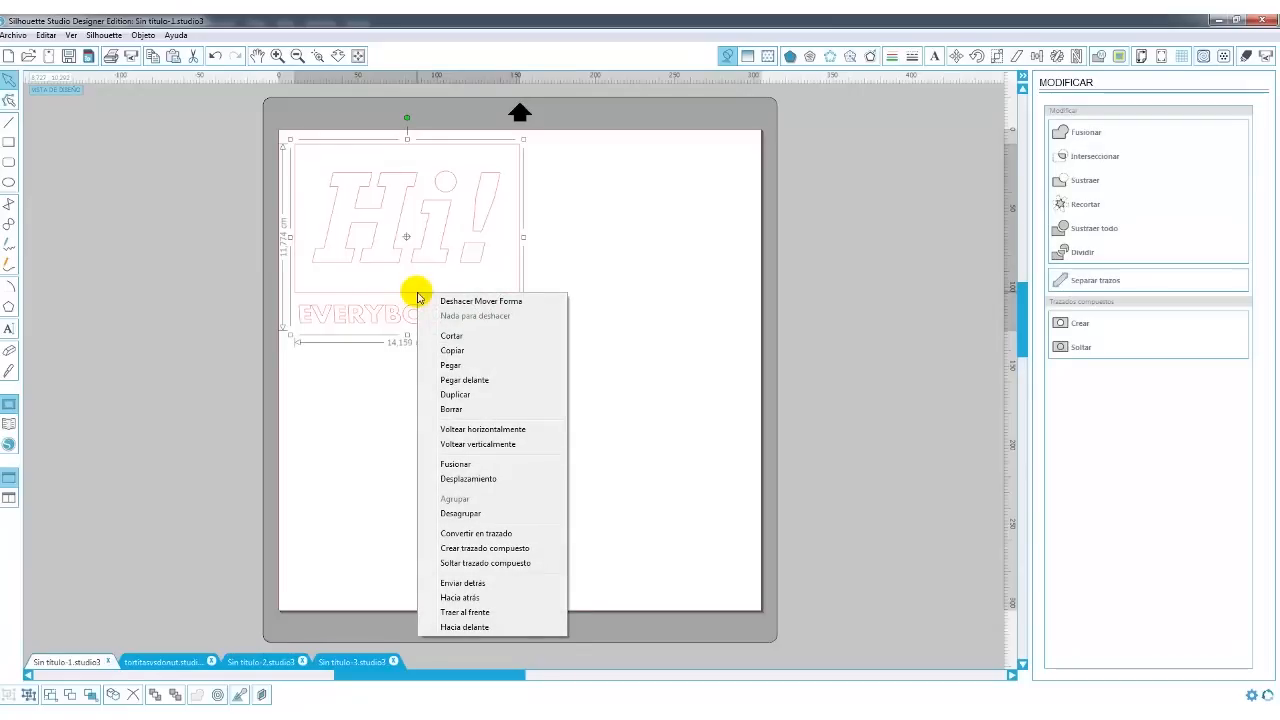
click(455, 514)
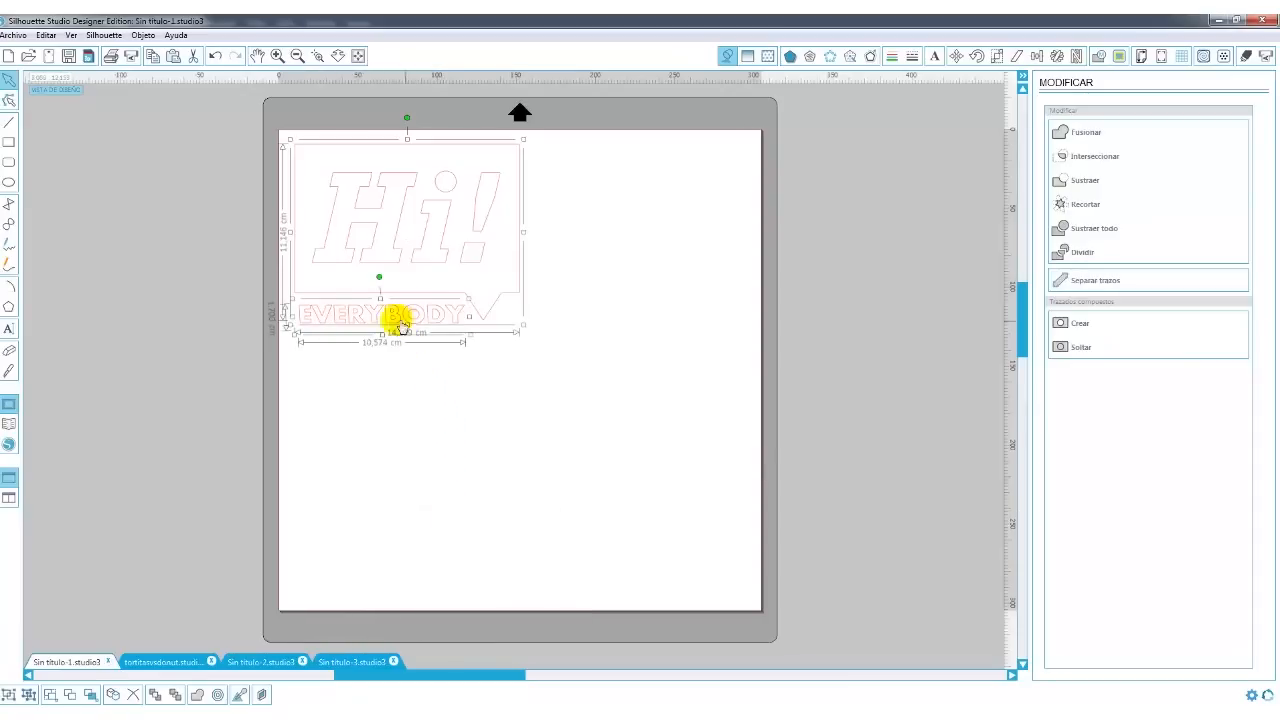
click(469, 385)
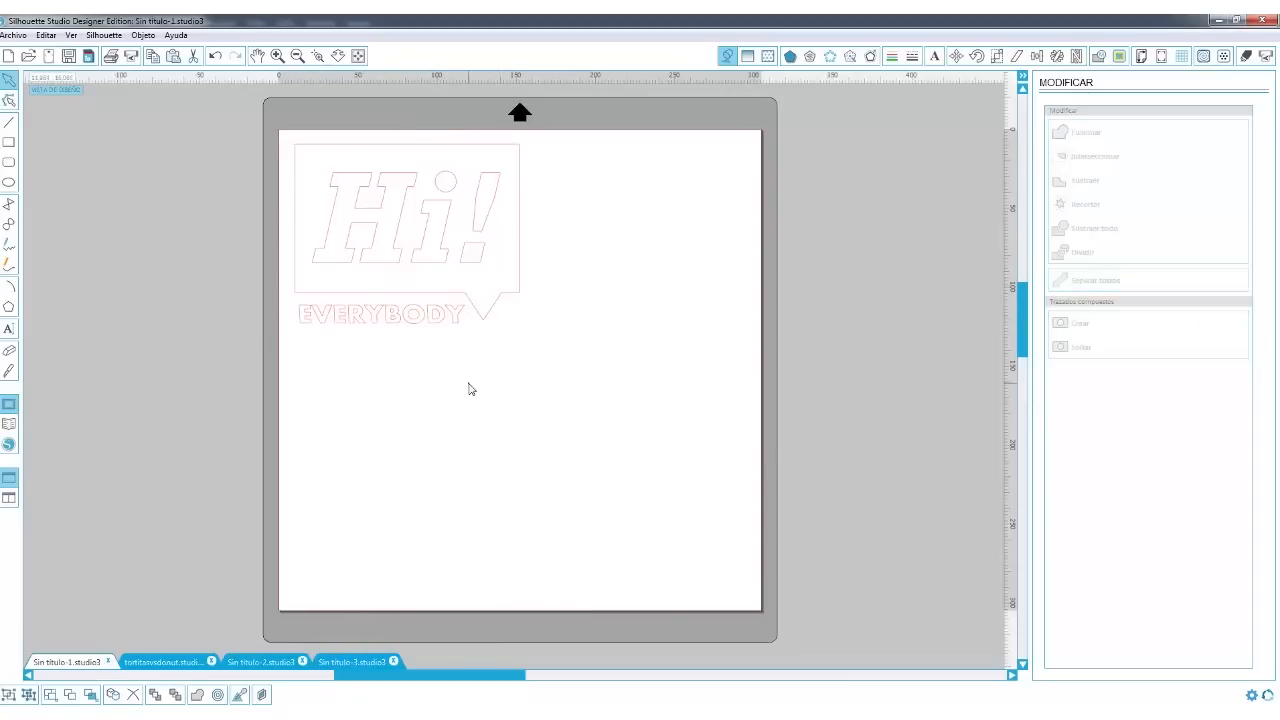
- Move the EVERYBODY text down, clear of the speech bubble, and nudge the bubble slightly
drag(411, 321, 420, 372)
click(431, 321)
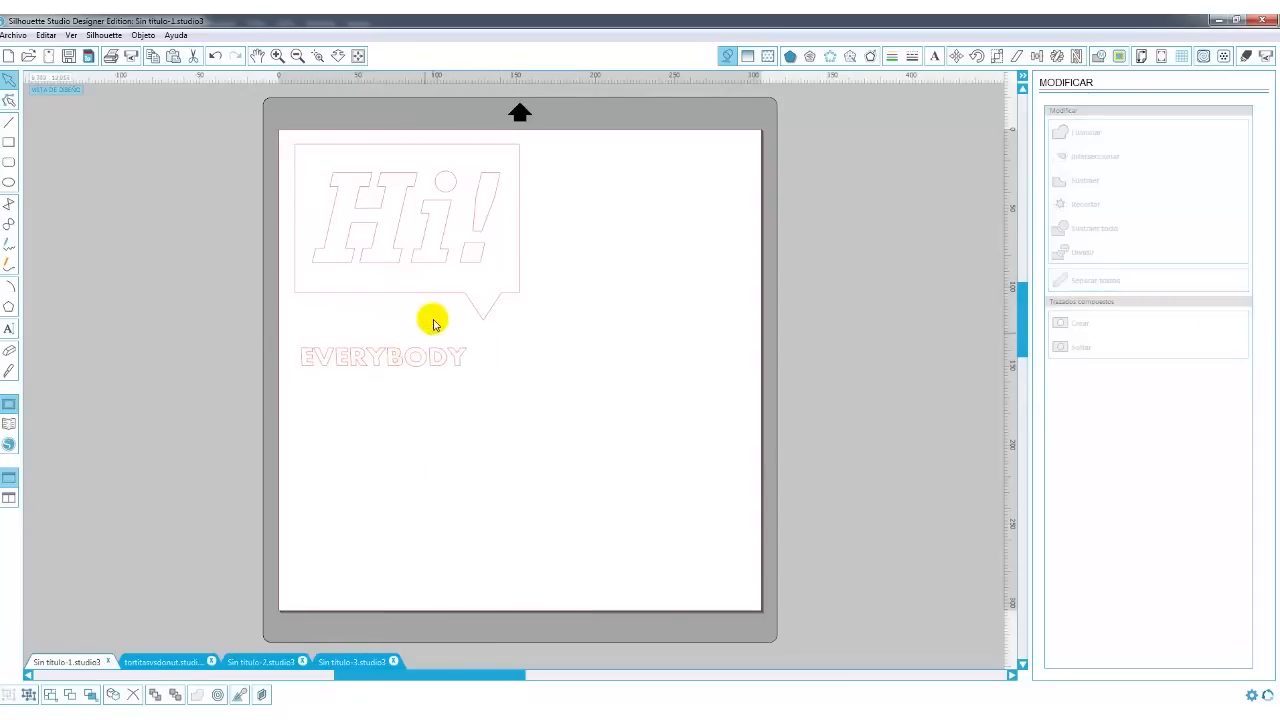
mouse_move(484, 312)
mouse_down()
mouse_move(471, 303)
mouse_move(543, 366)
mouse_move(474, 306)
mouse_up()
click(466, 335)
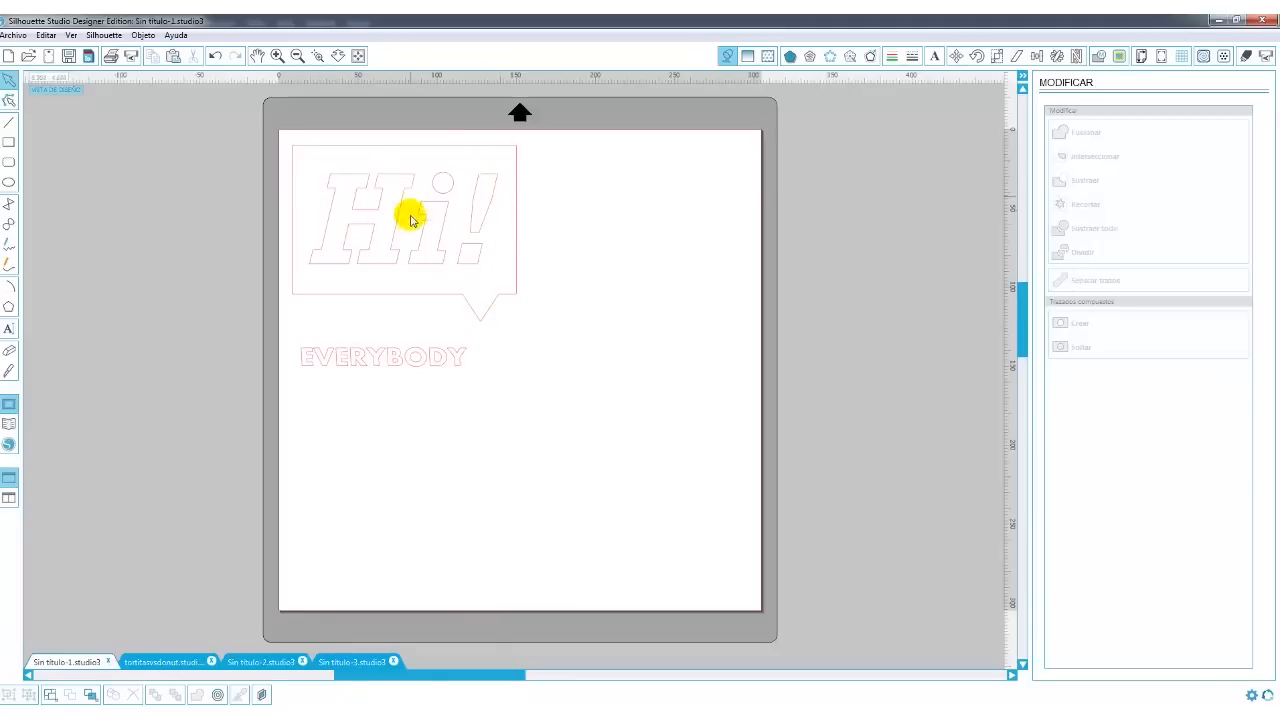
- Release the speech bubble's compound path so the Hi! letters separate from the outline
click(416, 298)
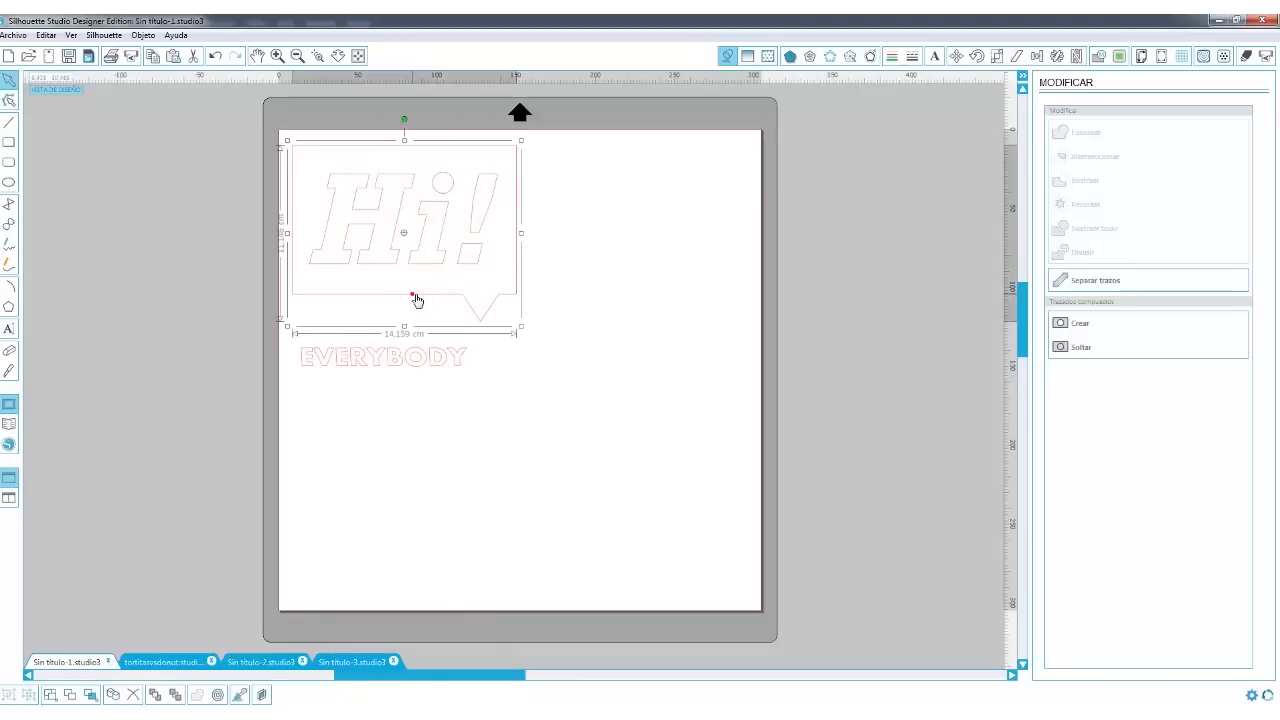
right_click(413, 296)
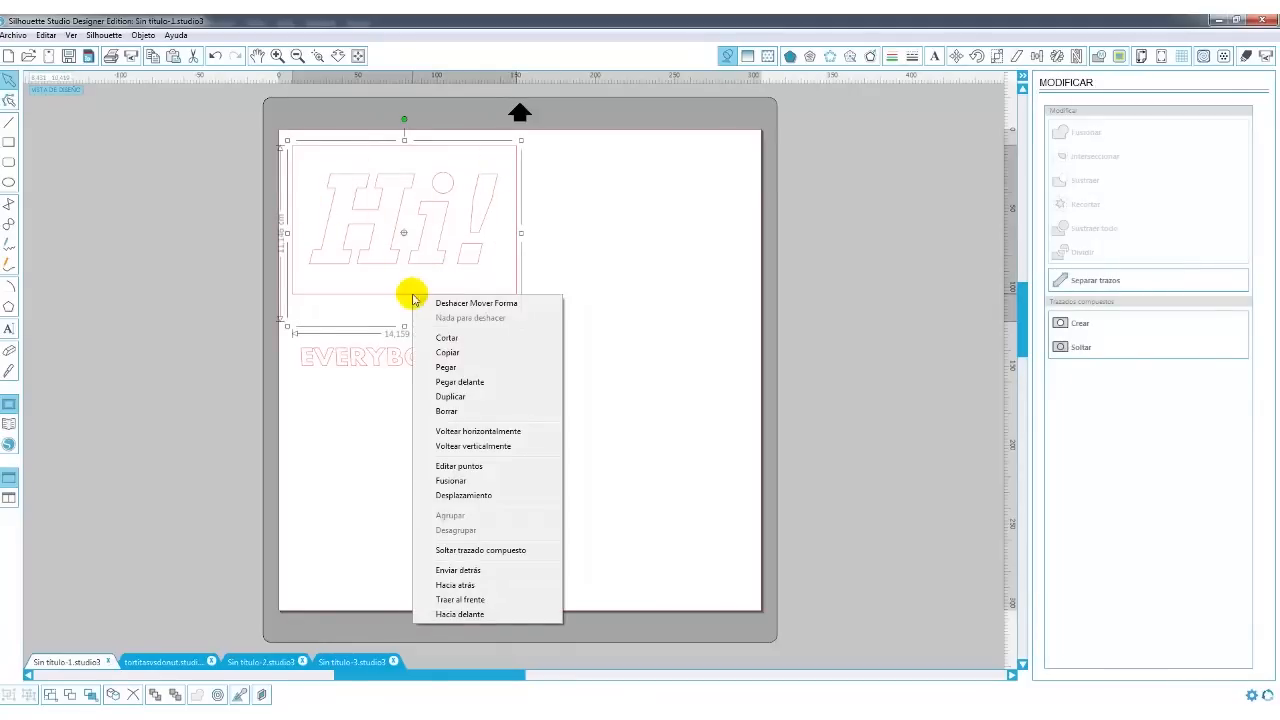
click(452, 553)
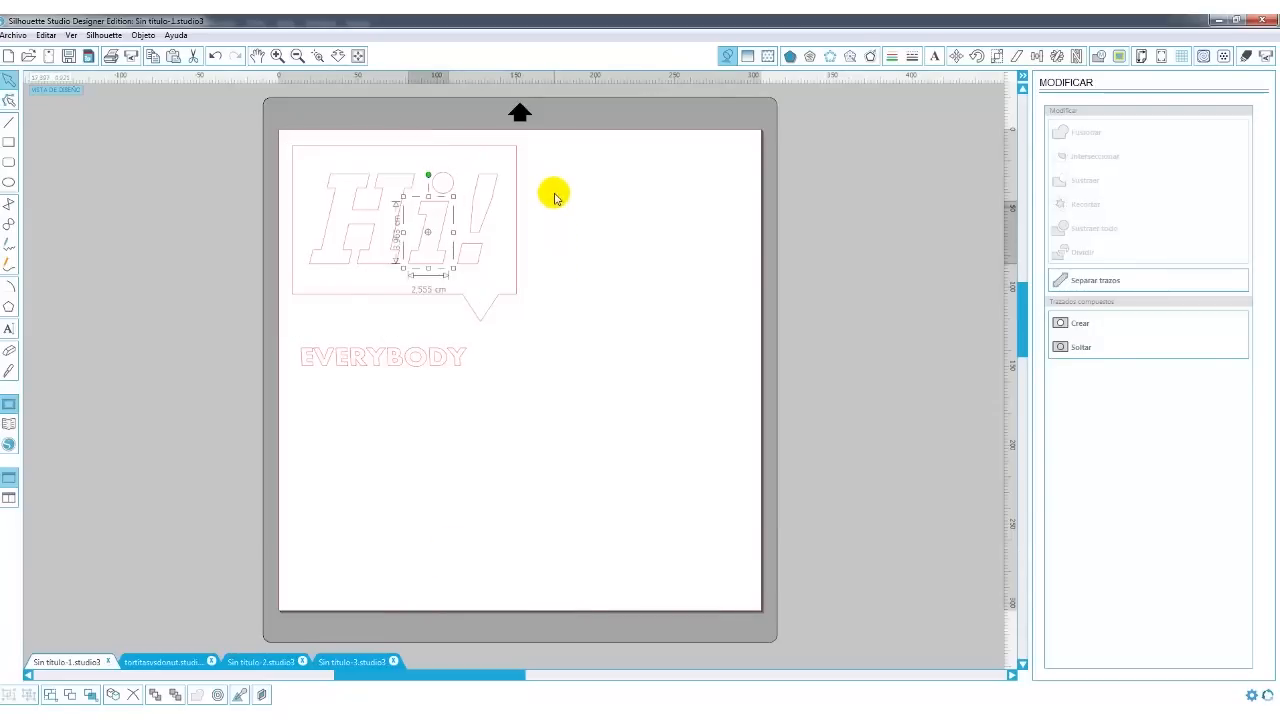
- Move the Hi! letters out of the speech bubble to the empty area on its right, and nudge the bubble outline
drag(550, 154, 598, 258)
click(509, 297)
mouse_move(509, 297)
mouse_down()
mouse_move(523, 323)
mouse_move(503, 309)
mouse_move(514, 301)
mouse_up()
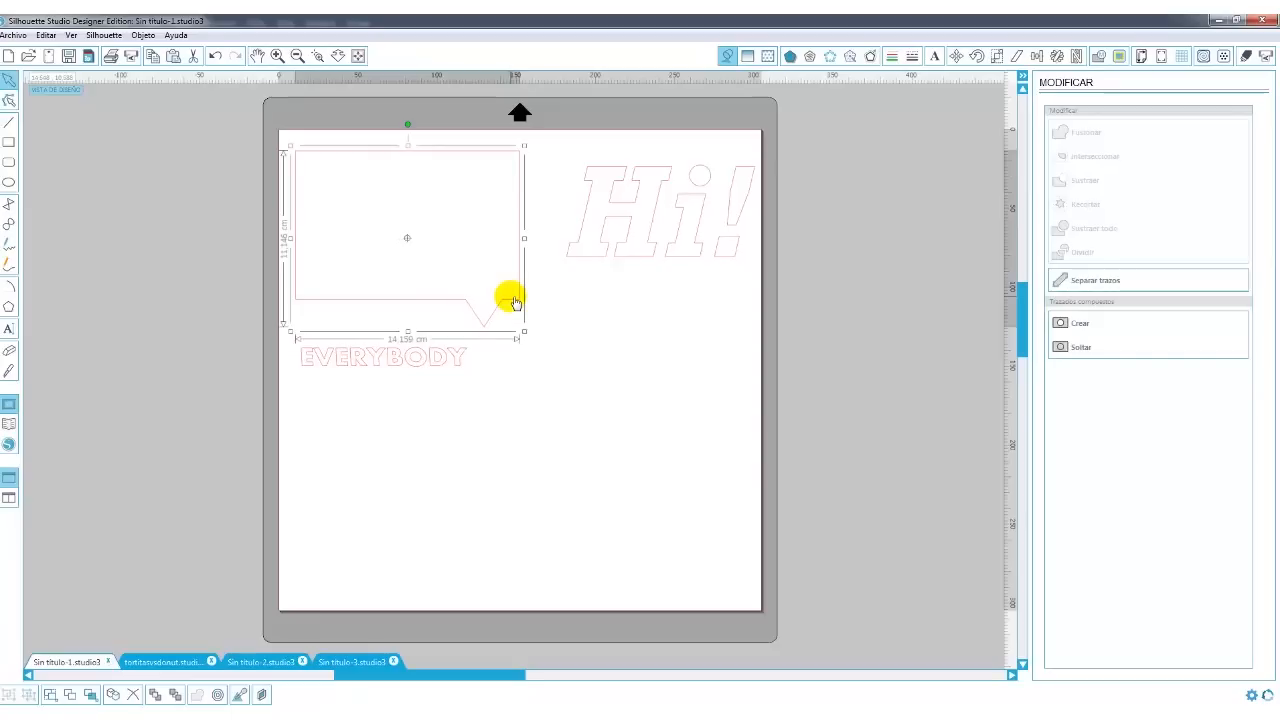
click(604, 349)
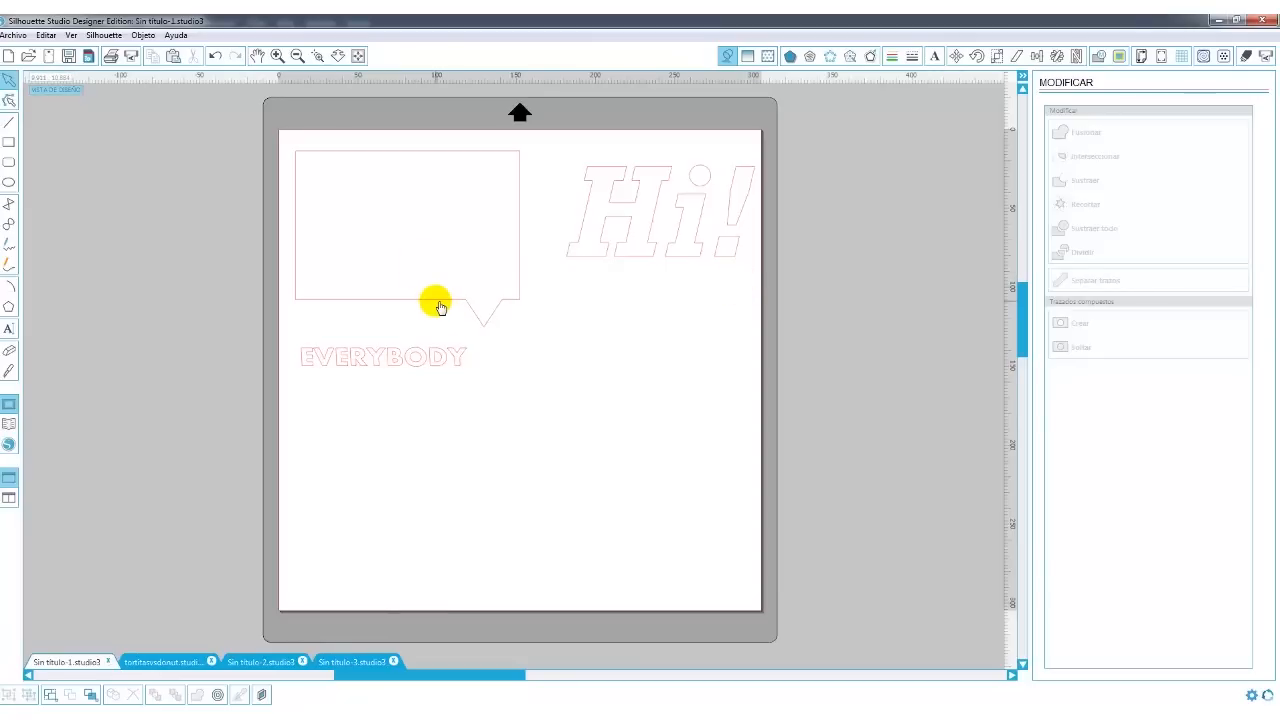
- Switch to the Sin título-3.studio3 document and enlarge its grouped card design to nearly fill the page, about 27.9 cm wide
click(341, 662)
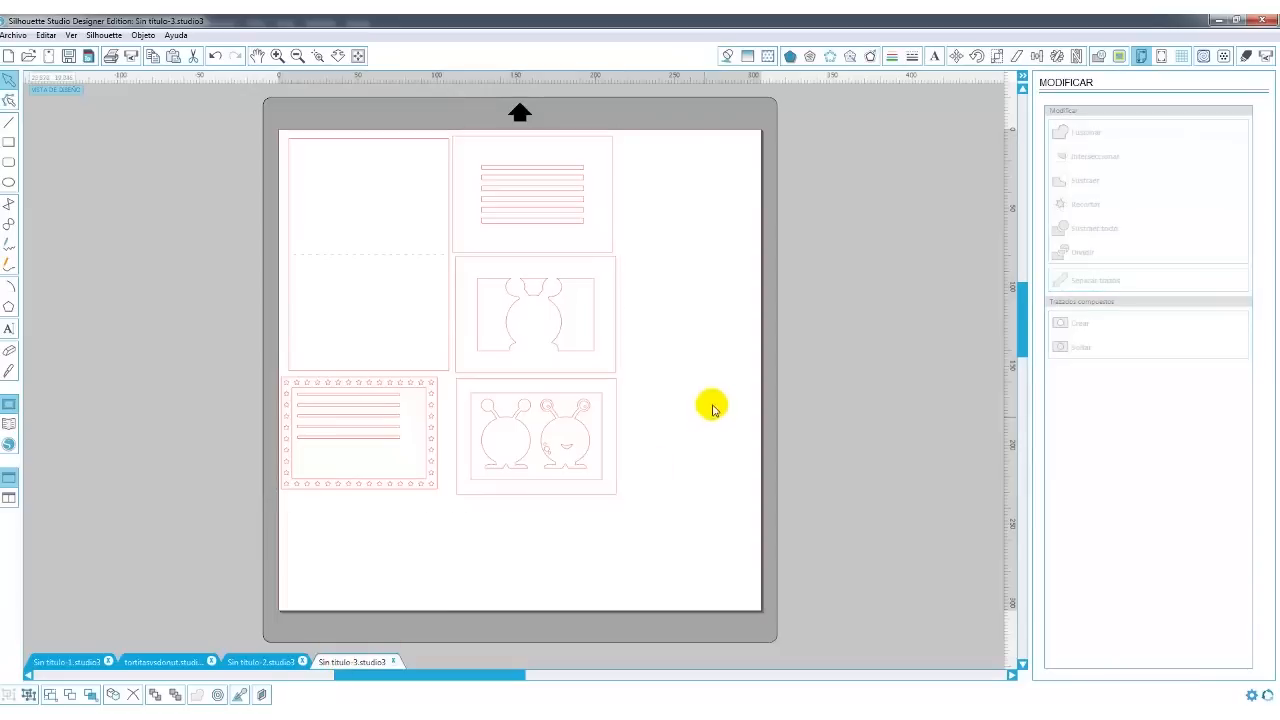
click(617, 366)
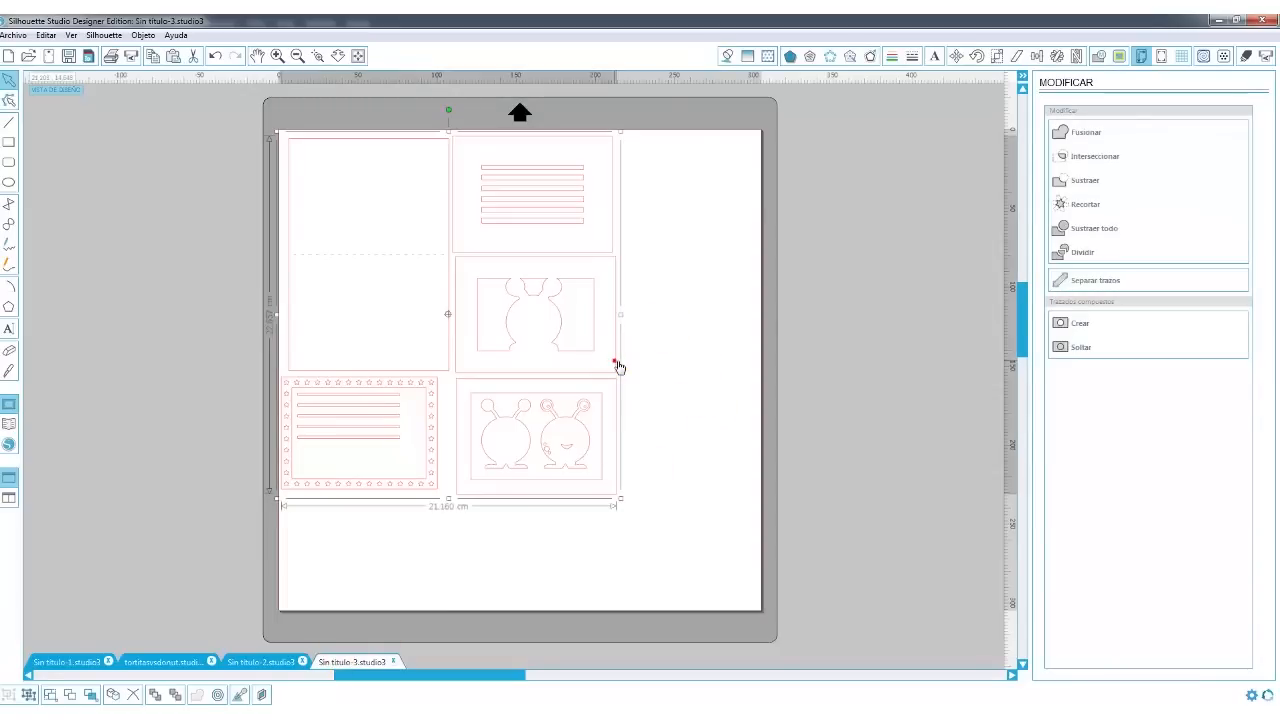
drag(628, 380, 614, 357)
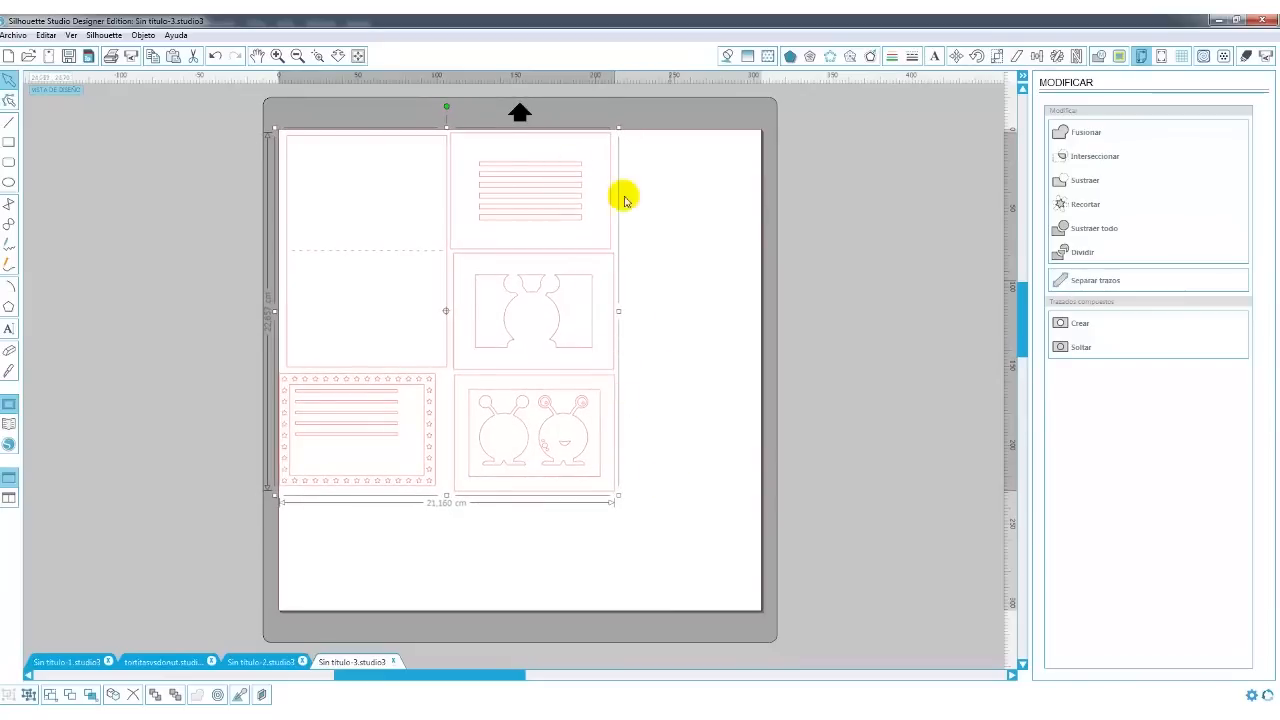
drag(620, 500, 731, 597)
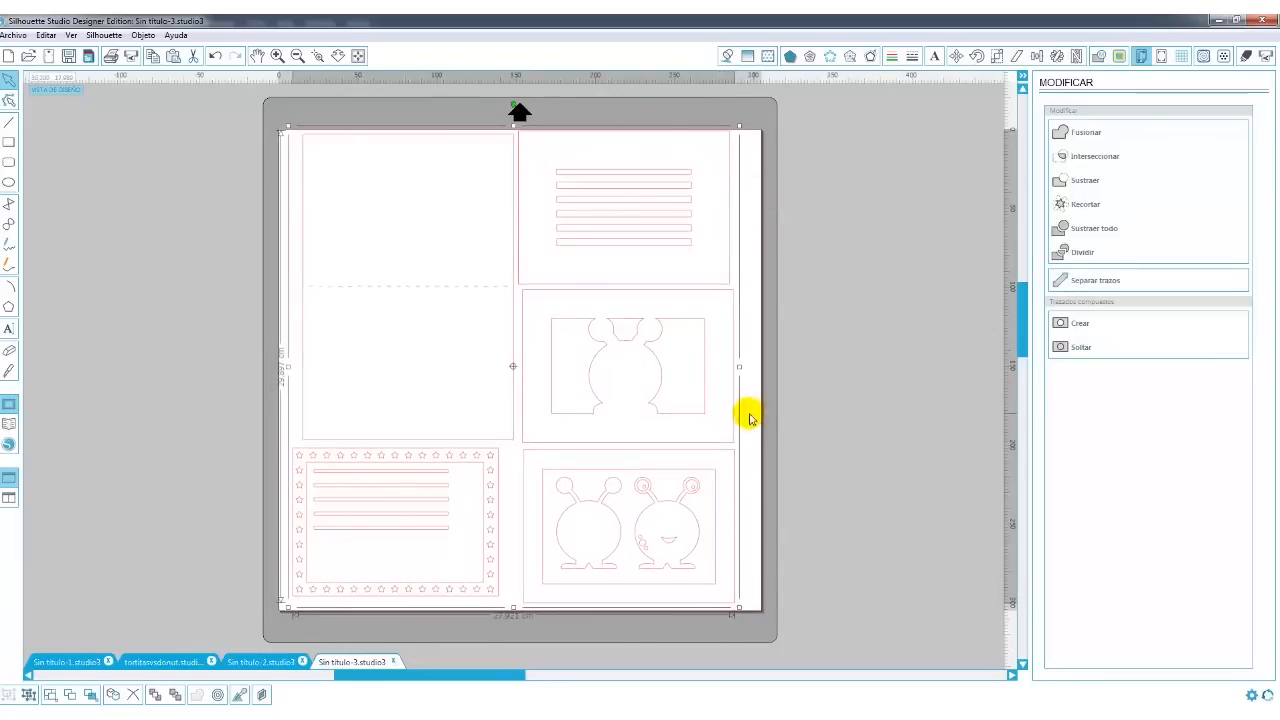
- Ungroup the enlarged card design into its separate panels and alien figures
scroll(829, 432, down, 1)
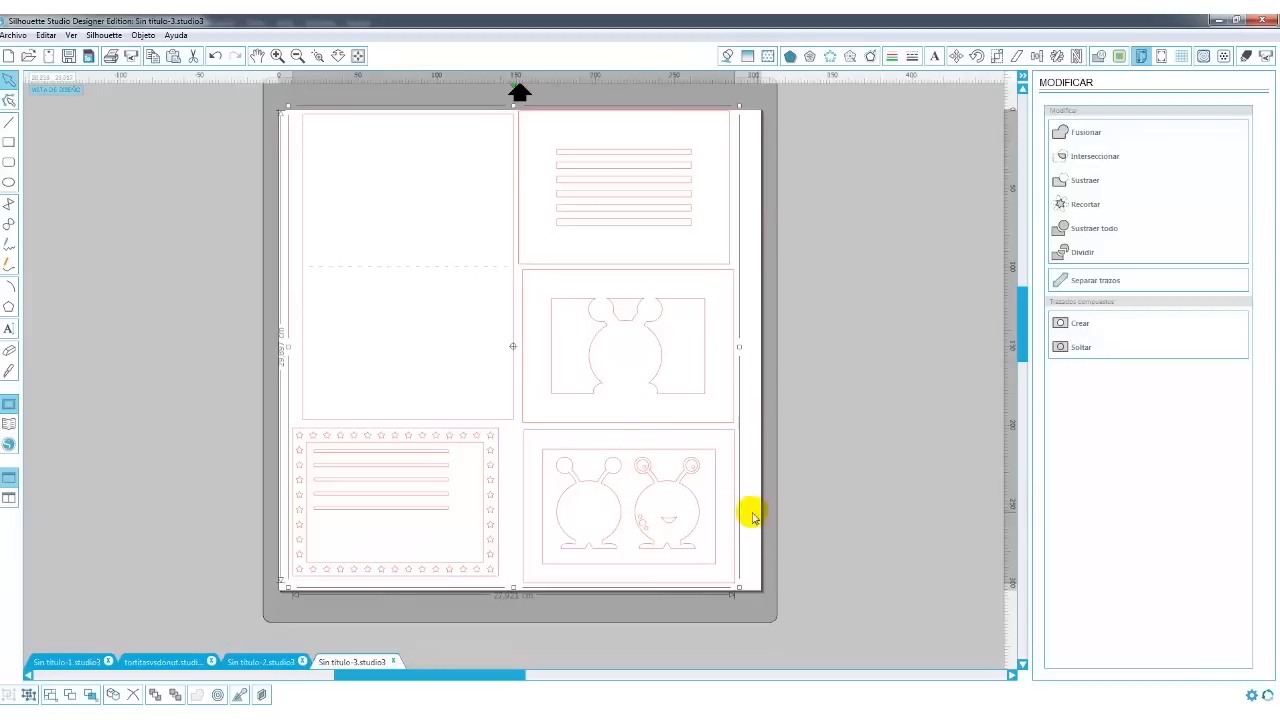
right_click(736, 514)
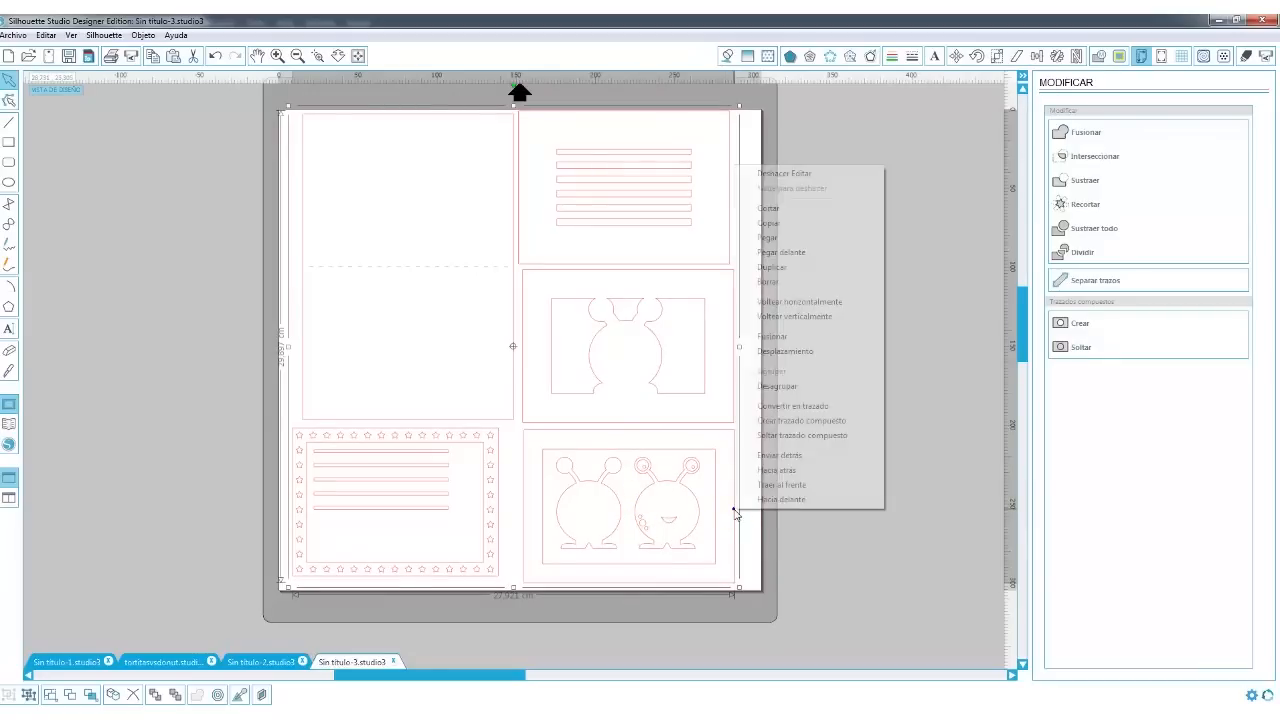
click(780, 387)
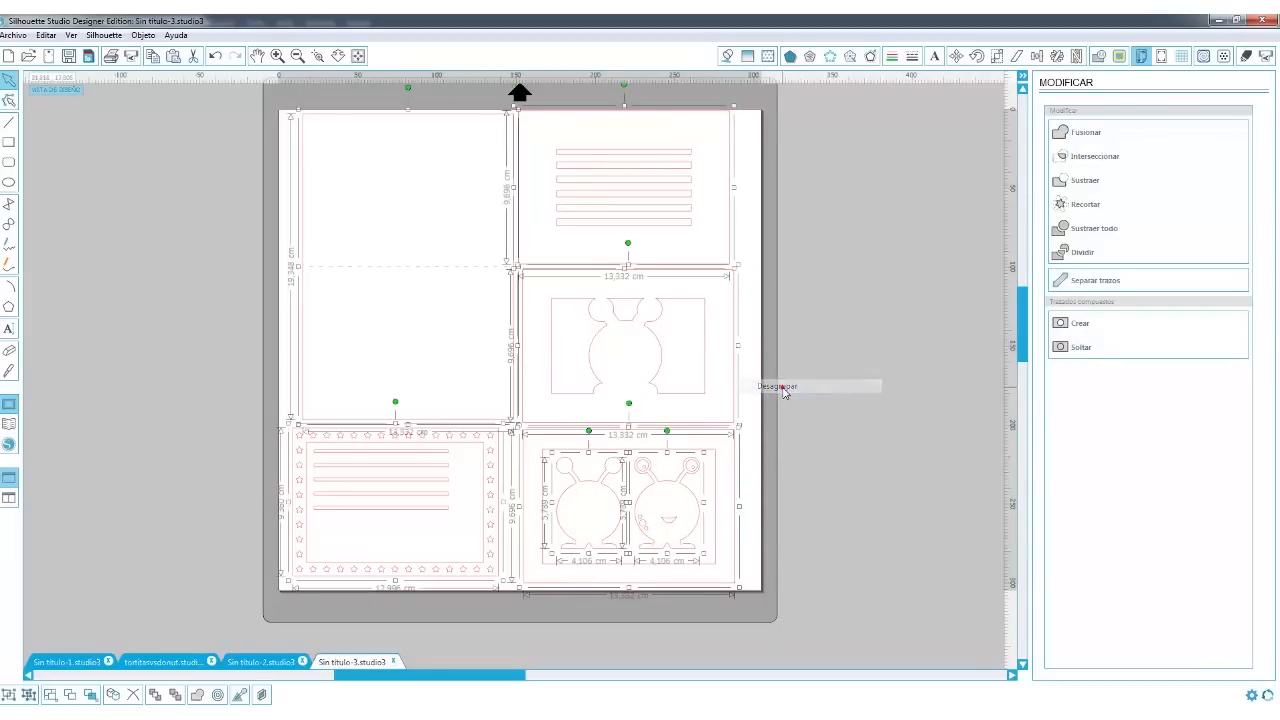
click(808, 408)
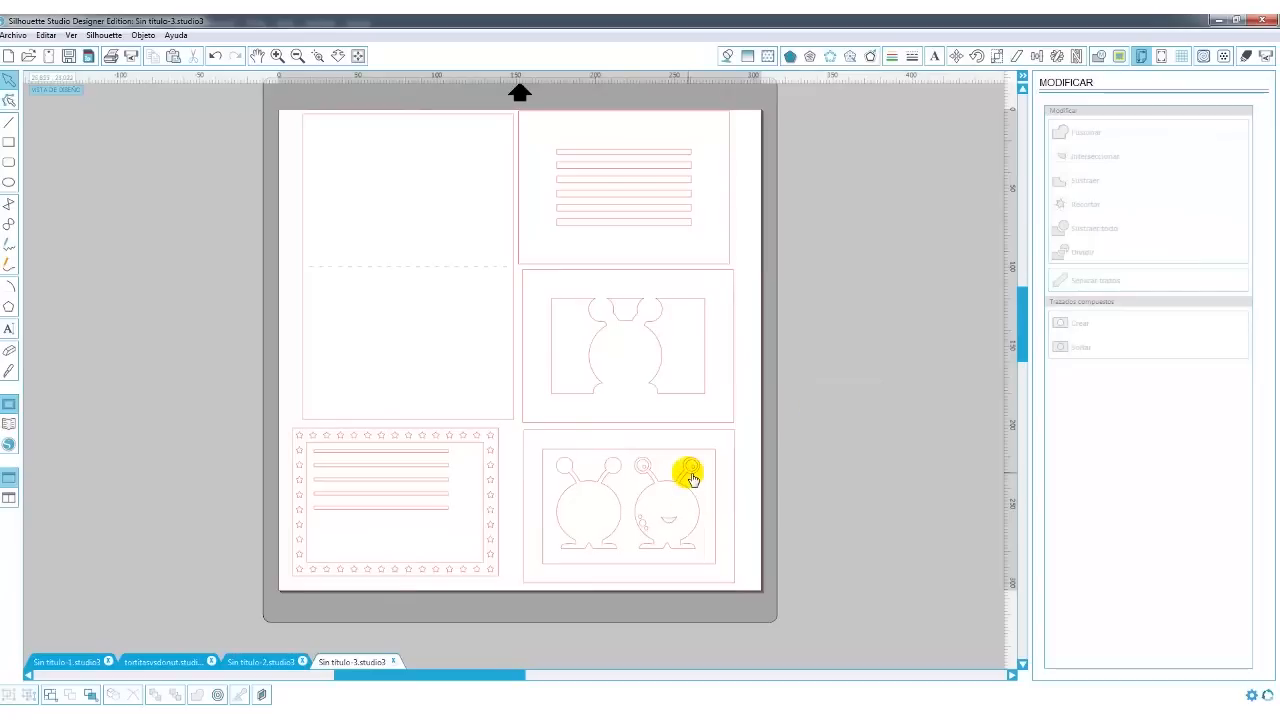
- Move the smiling alien off the page, to the right of the cutting mat, and ungroup it
click(692, 490)
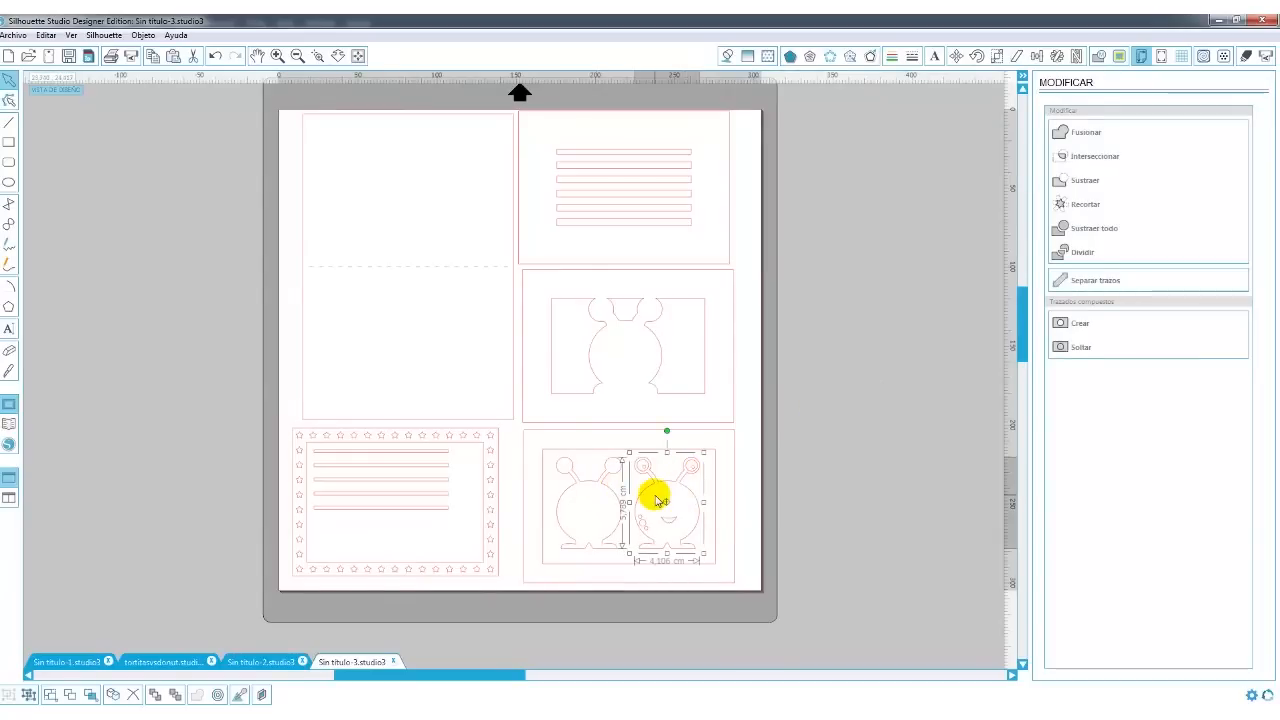
drag(651, 494, 817, 412)
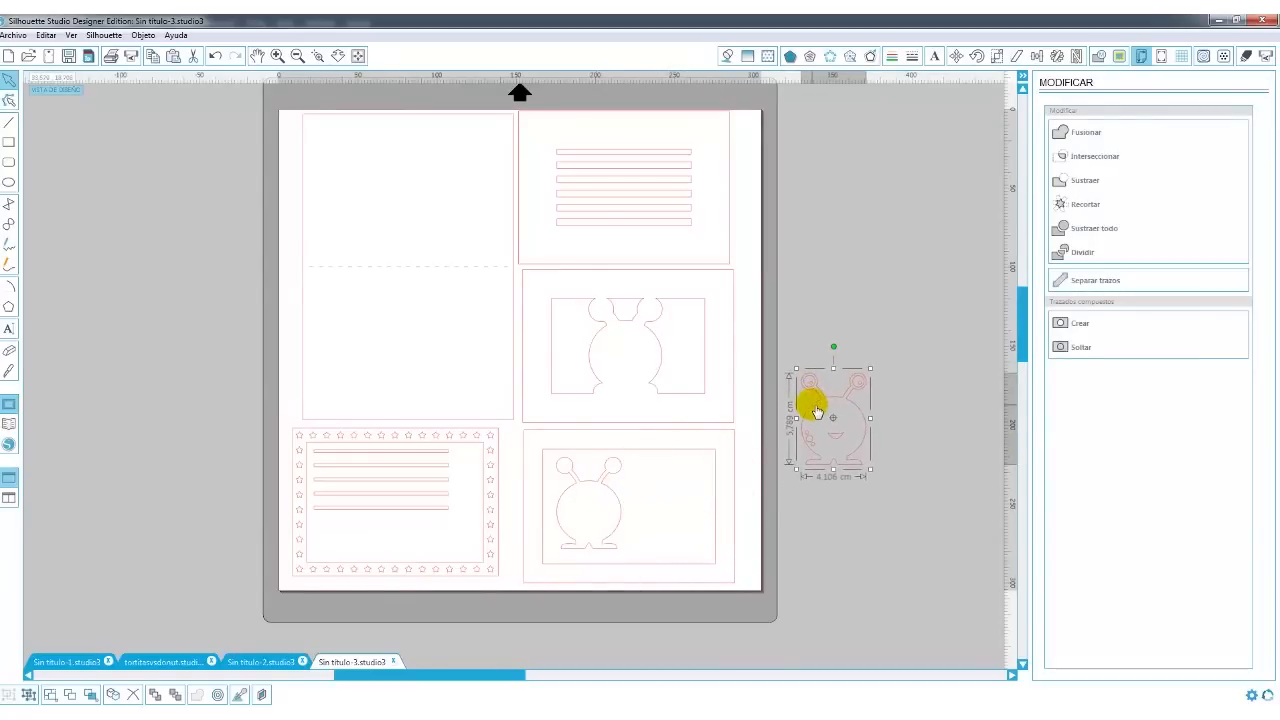
right_click(812, 410)
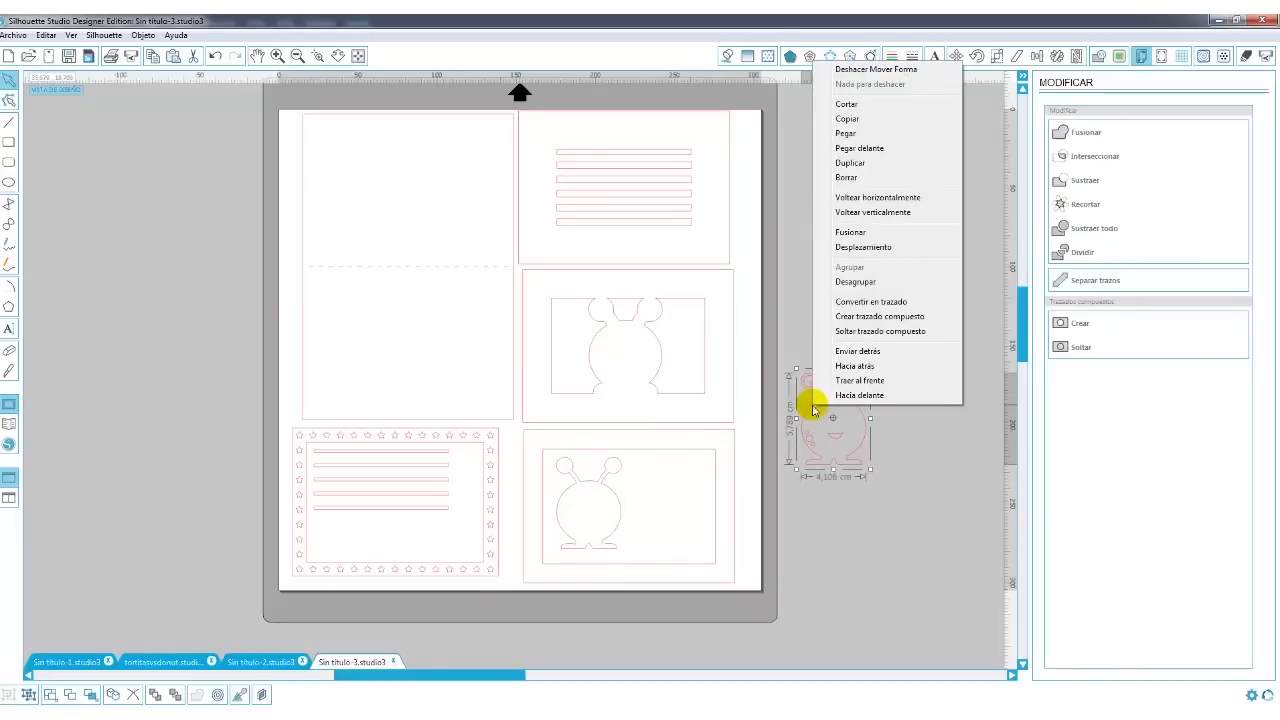
click(858, 282)
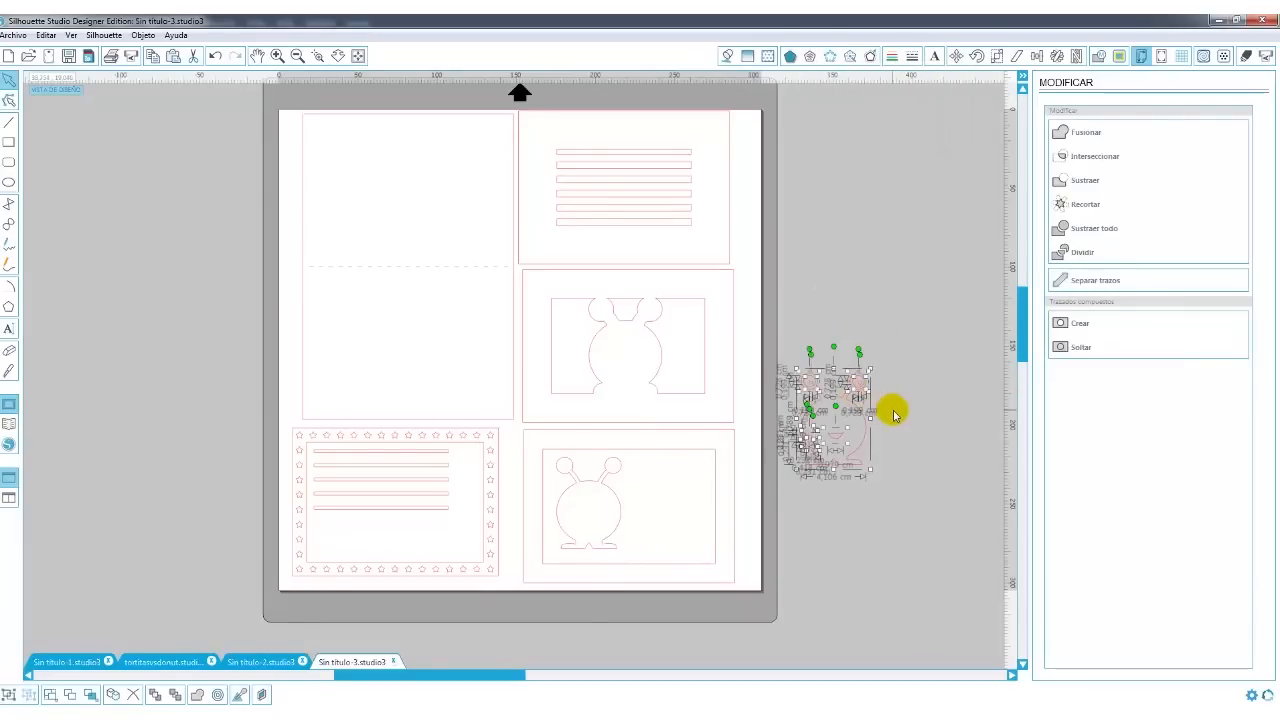
- Nudge the alien's mouth slightly to the right on its own
click(896, 400)
mouse_move(839, 435)
mouse_down()
mouse_move(877, 434)
mouse_move(843, 434)
mouse_up()
click(874, 437)
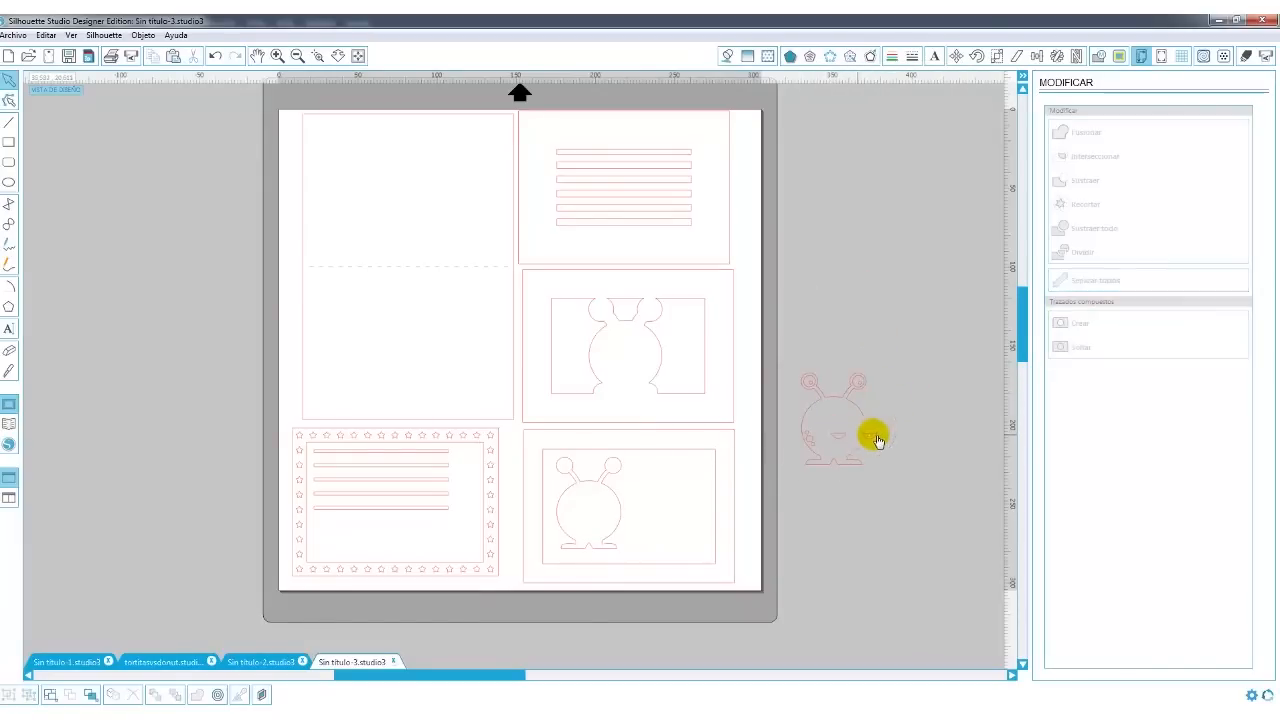
- Shift the tall folding card slightly and ungroup its outline from the dashed fold line
mouse_move(505, 428)
mouse_down()
mouse_move(491, 428)
mouse_move(503, 423)
mouse_move(495, 405)
mouse_move(497, 420)
mouse_up()
right_click(498, 422)
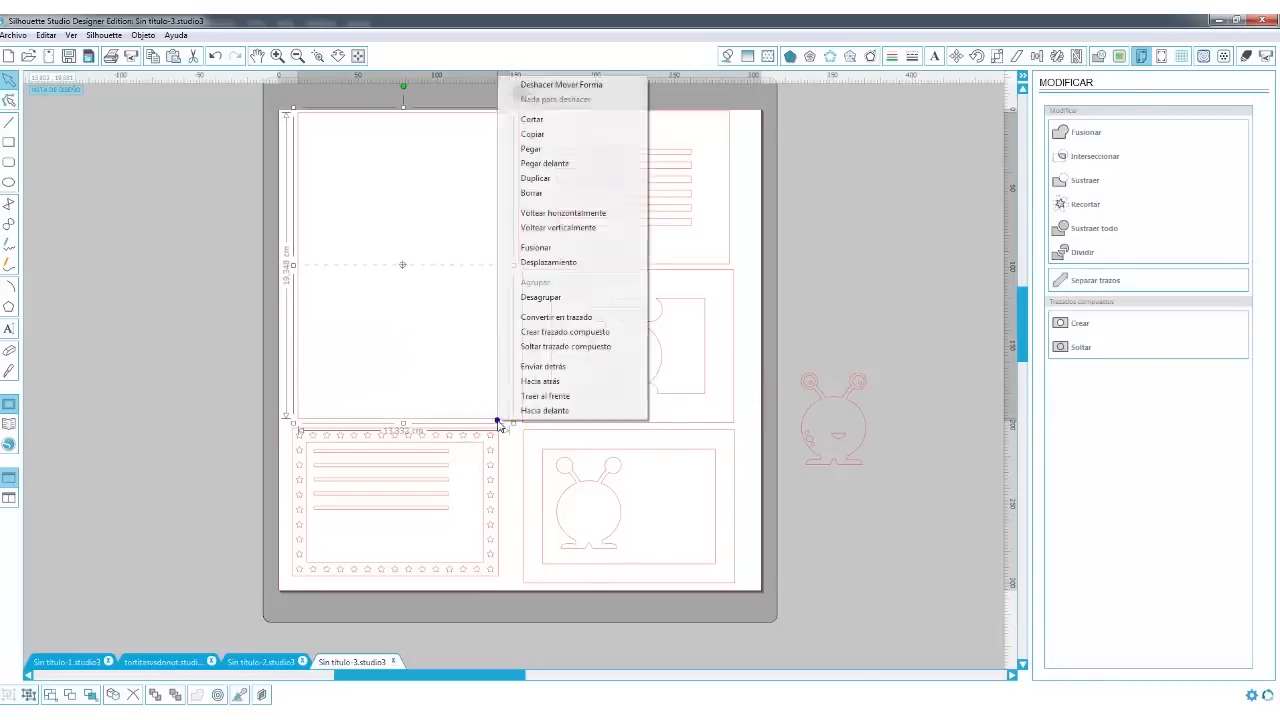
click(541, 298)
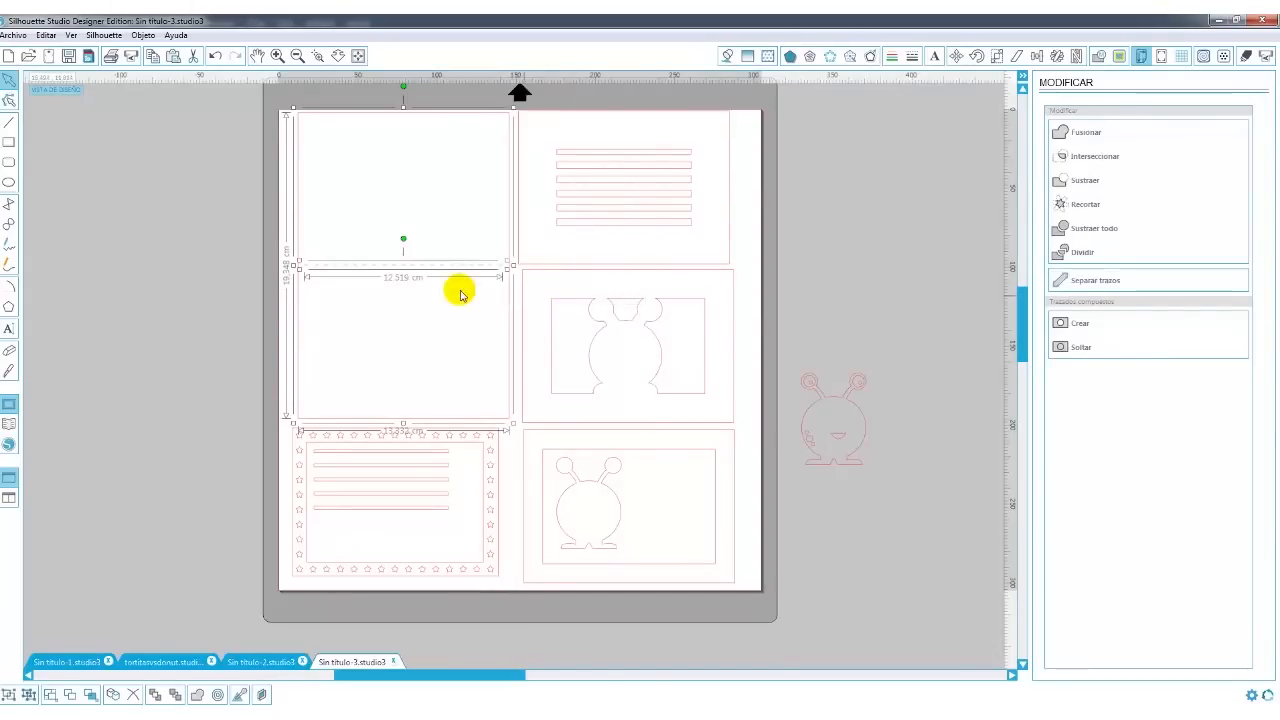
click(281, 311)
mouse_move(301, 300)
mouse_down()
mouse_move(254, 300)
mouse_move(309, 303)
mouse_move(300, 297)
mouse_move(325, 268)
mouse_move(228, 262)
mouse_move(312, 276)
mouse_move(320, 266)
mouse_up()
click(318, 267)
click(320, 268)
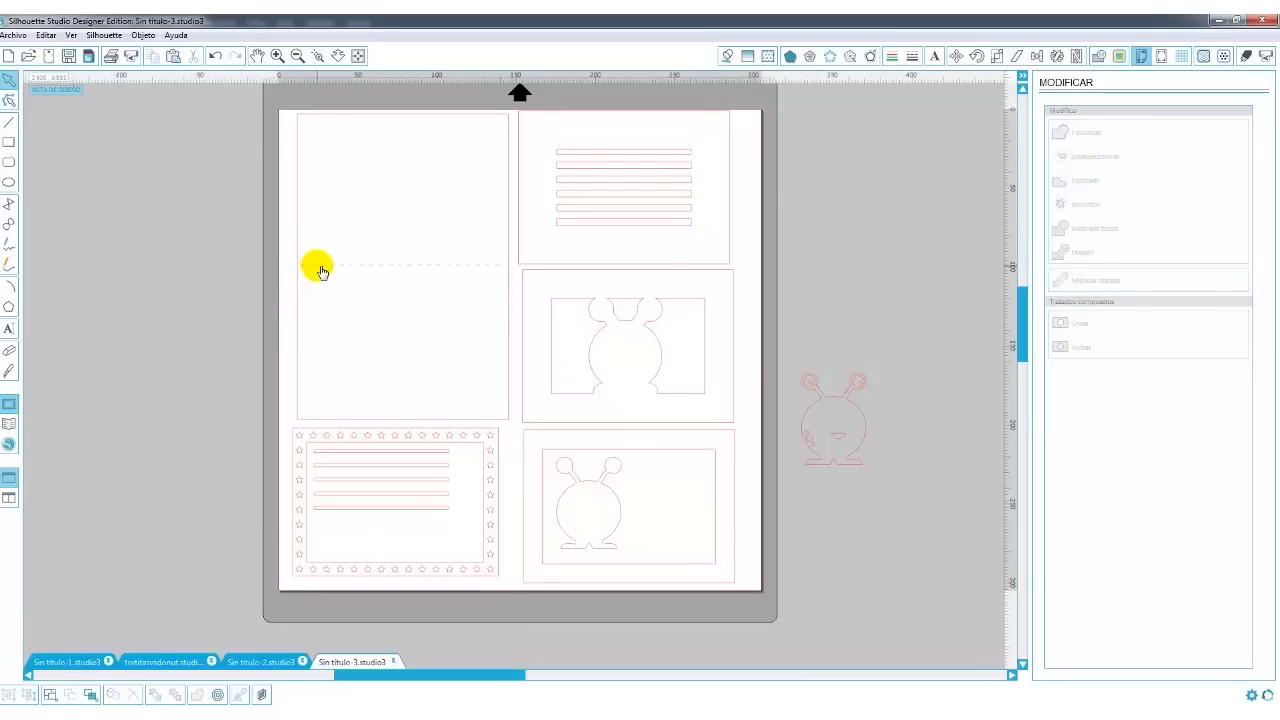
- Ungroup the star-bordered card at the page's lower left
click(354, 437)
right_click(354, 437)
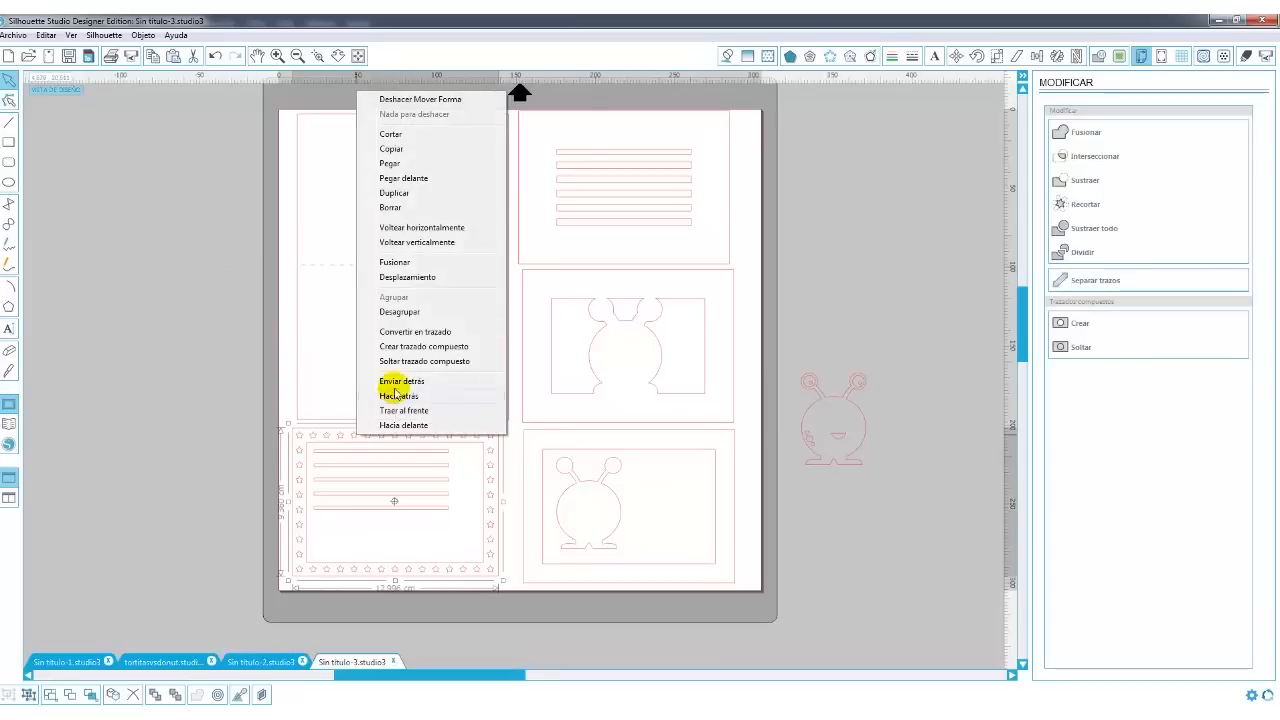
click(397, 312)
click(163, 506)
- Ungroup the inner group of stars and text lines inside the star-bordered card
click(337, 468)
right_click(337, 463)
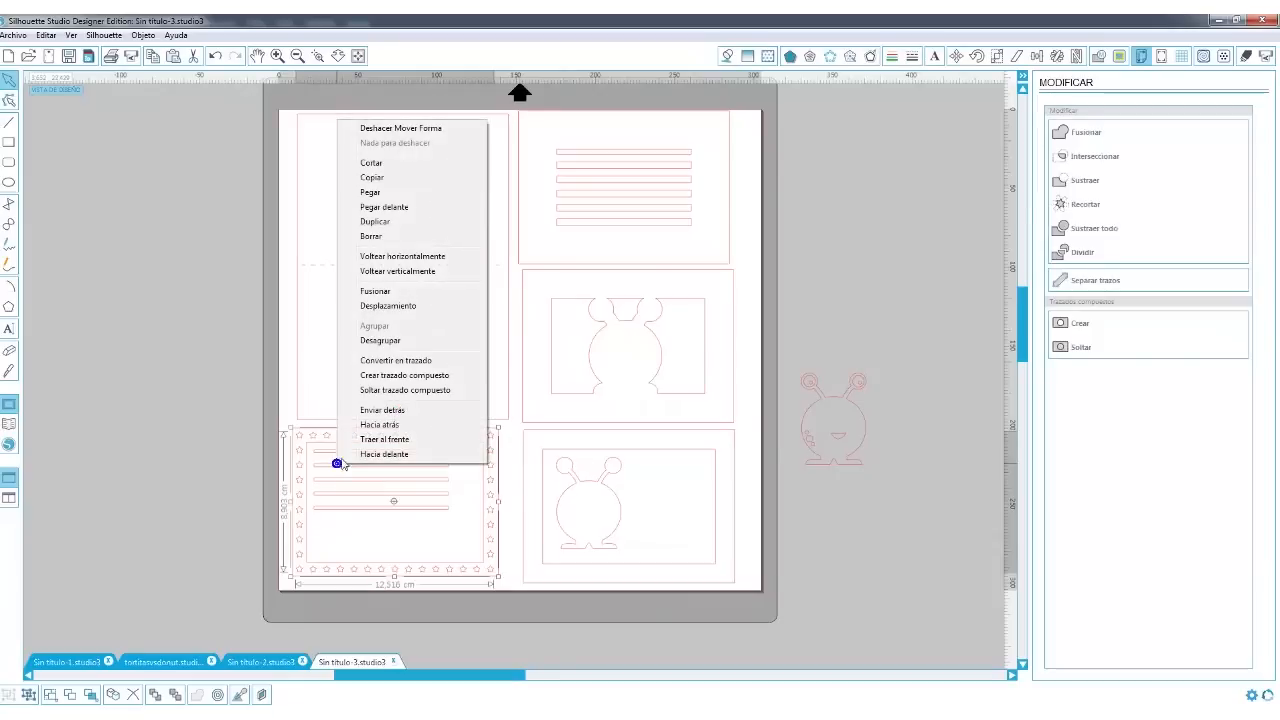
click(352, 339)
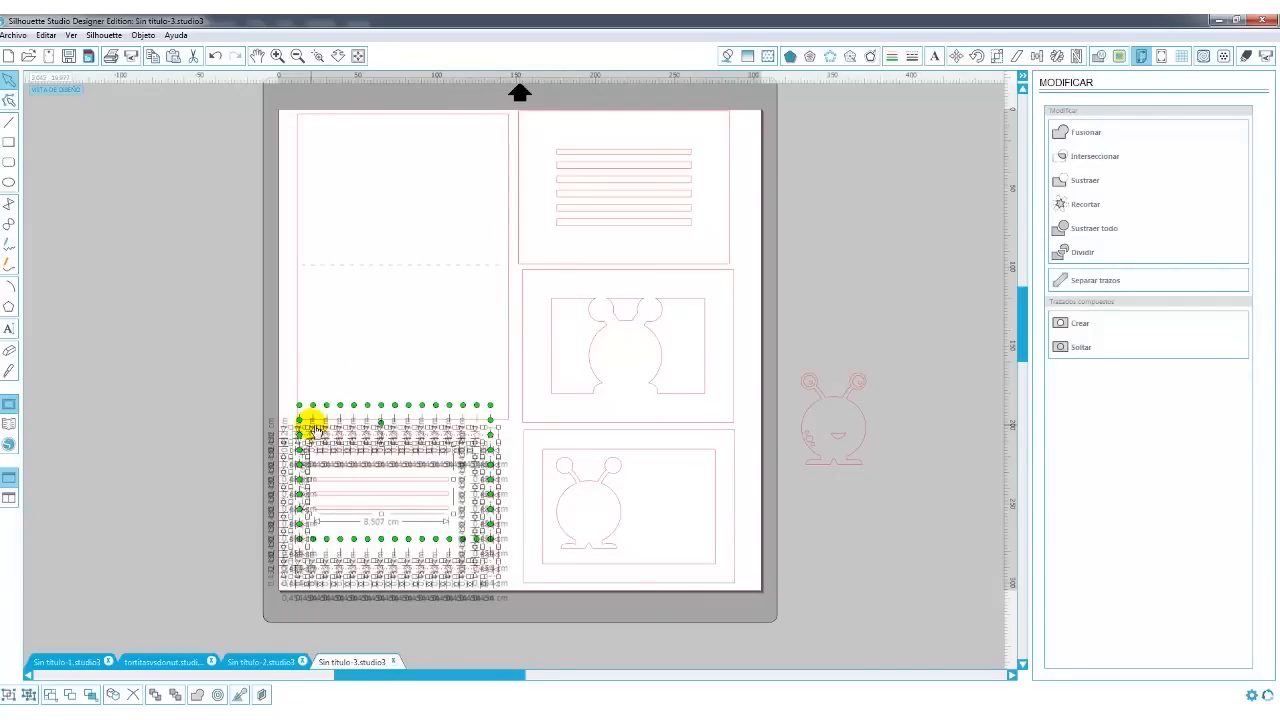
- Move one star from the border of the star-bordered card off the page on its own
click(178, 500)
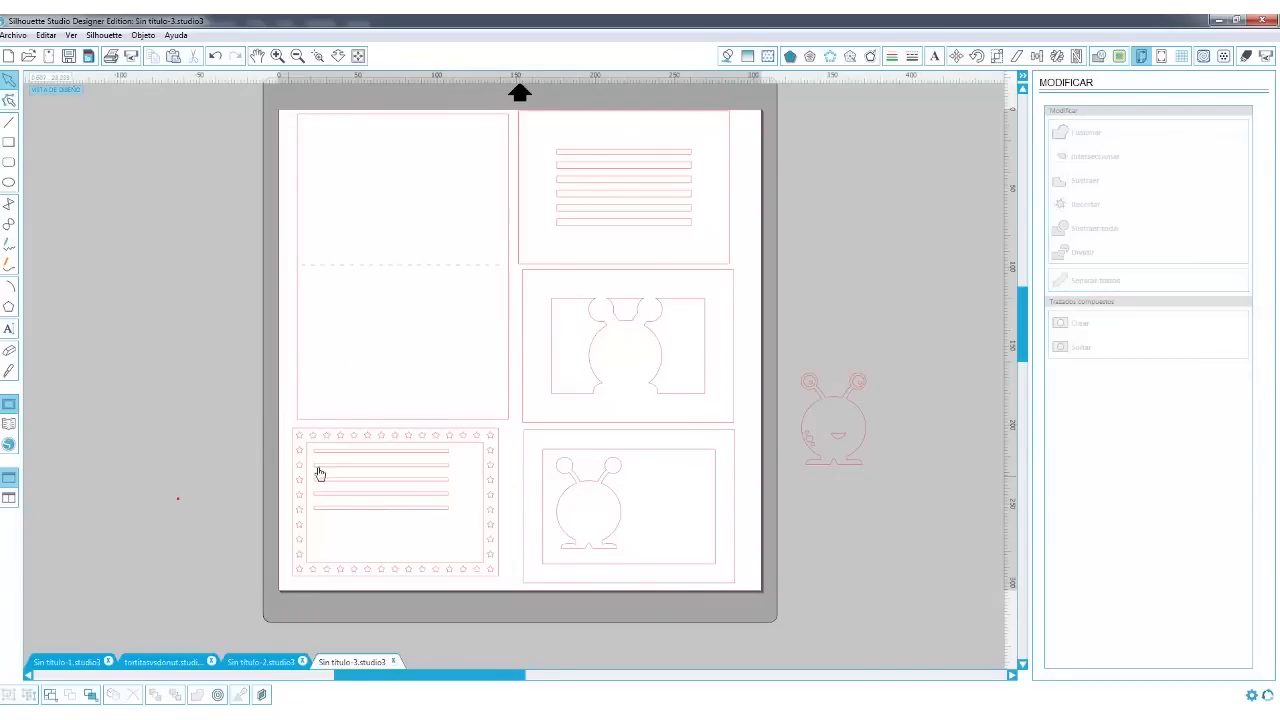
drag(314, 436, 239, 436)
click(238, 438)
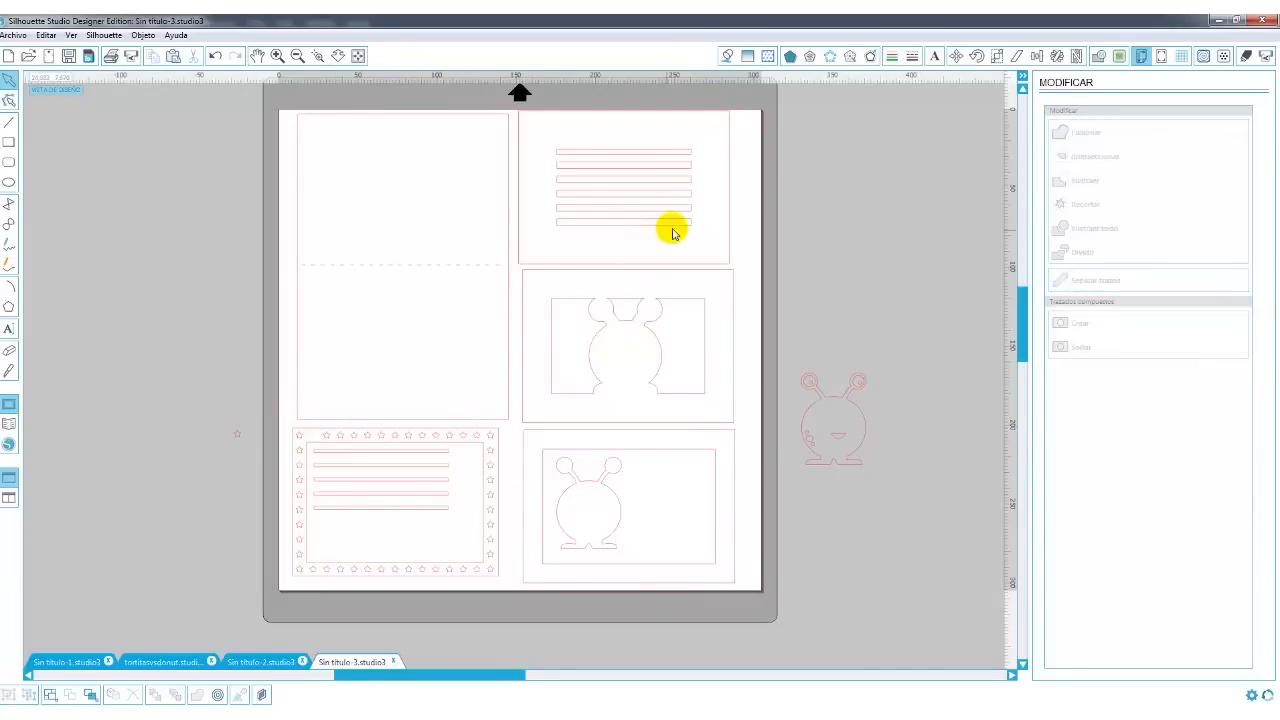
- Check which grouping options the card with six lines offers and nudge the whole card slightly
click(672, 224)
right_click(671, 226)
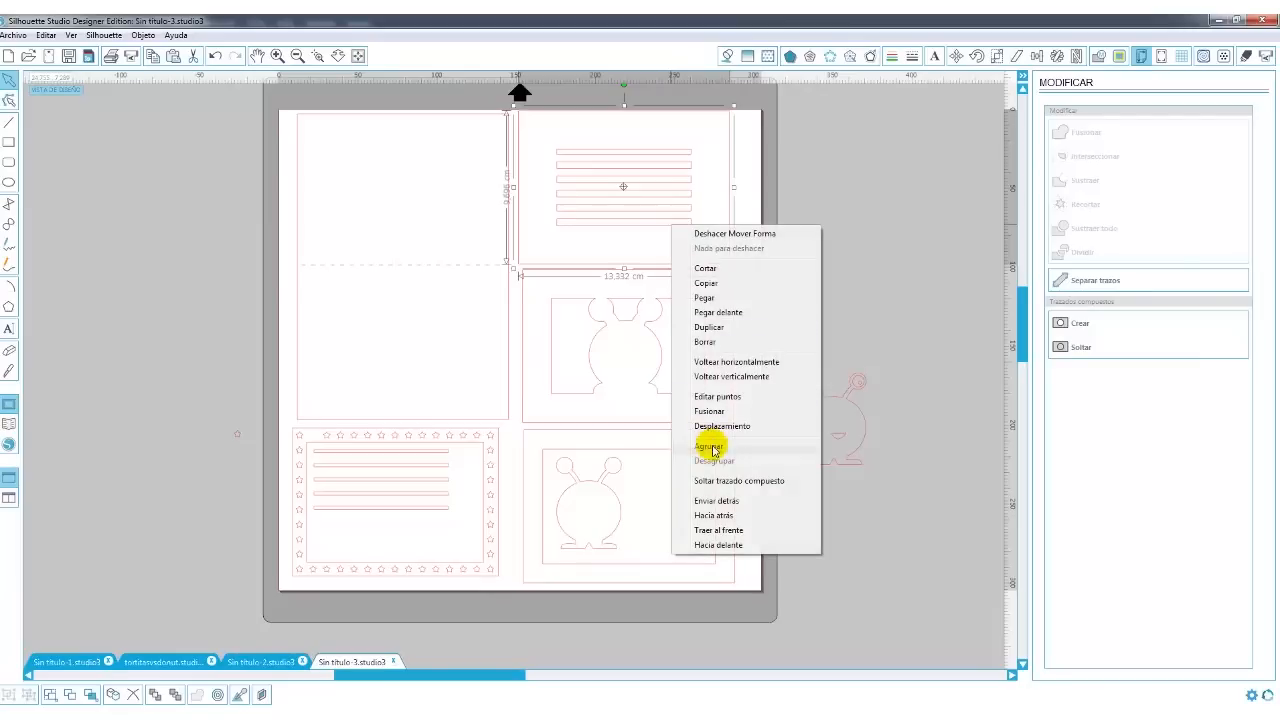
click(828, 140)
mouse_move(677, 206)
mouse_down()
mouse_move(757, 214)
mouse_move(667, 217)
mouse_move(685, 221)
mouse_up()
click(690, 182)
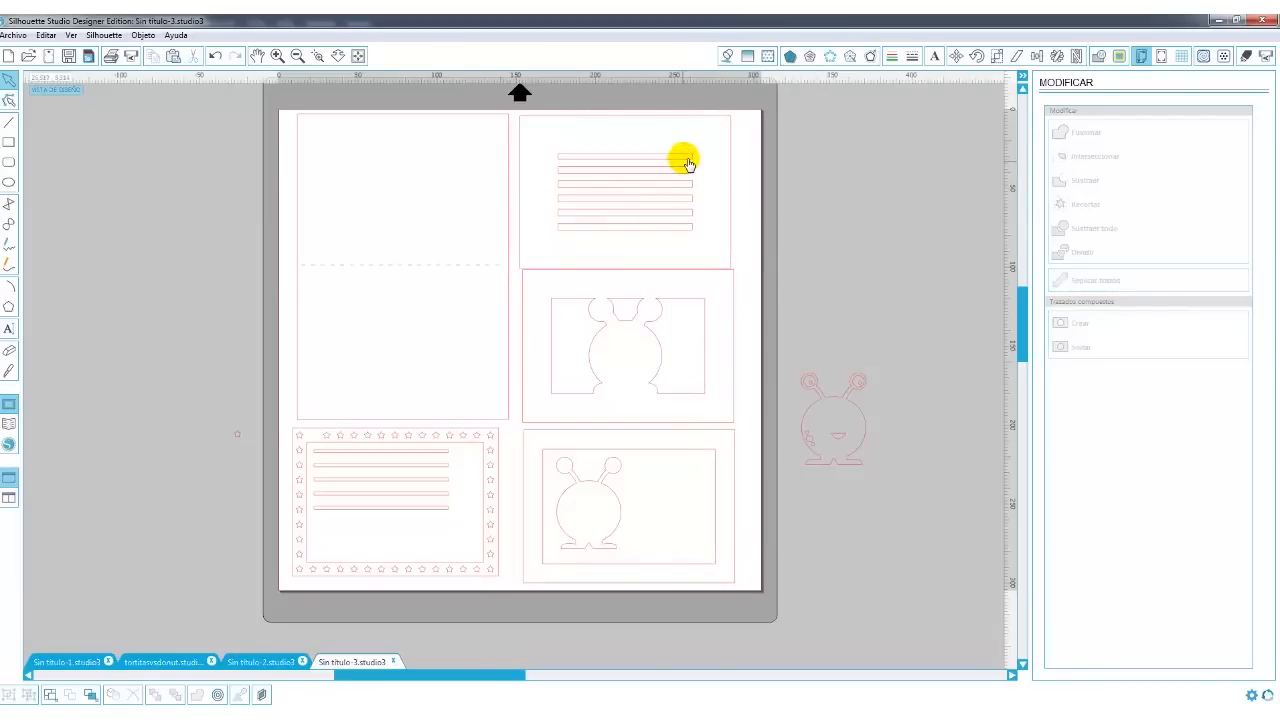
drag(560, 158, 688, 234)
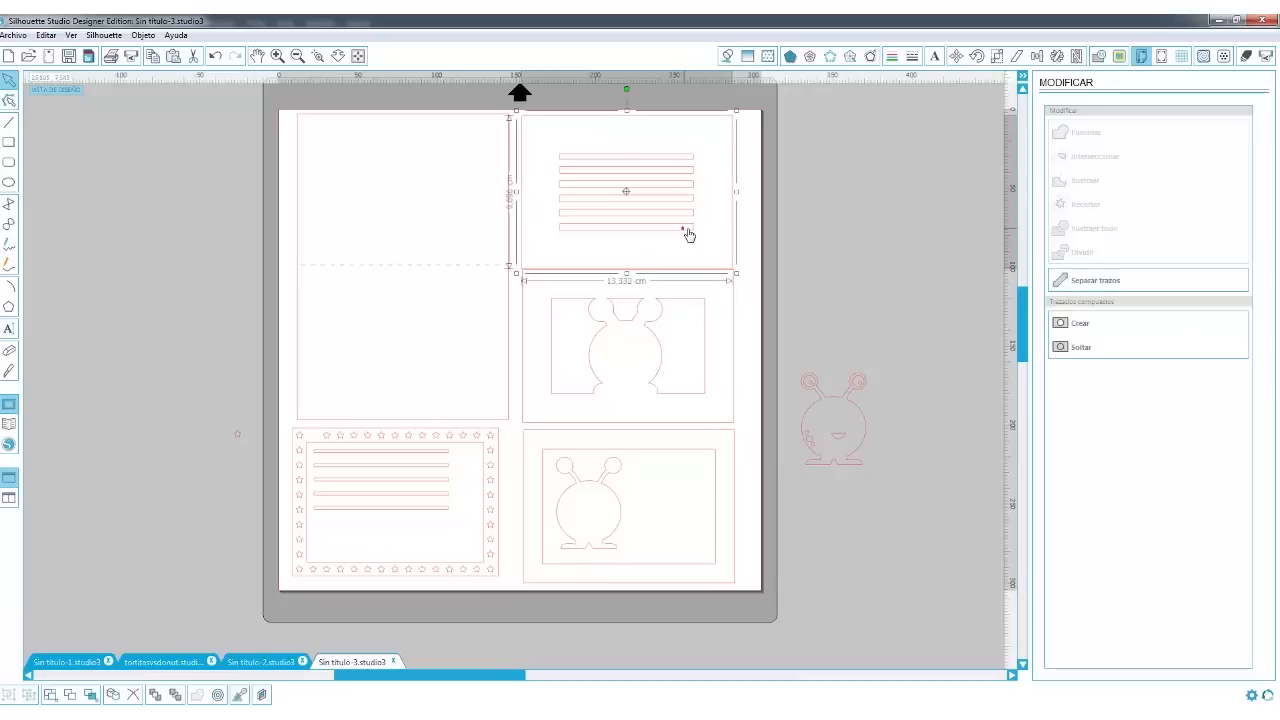
- Release the compound path of the card with six lines and shift its outline slightly, apart from the lines
right_click(685, 233)
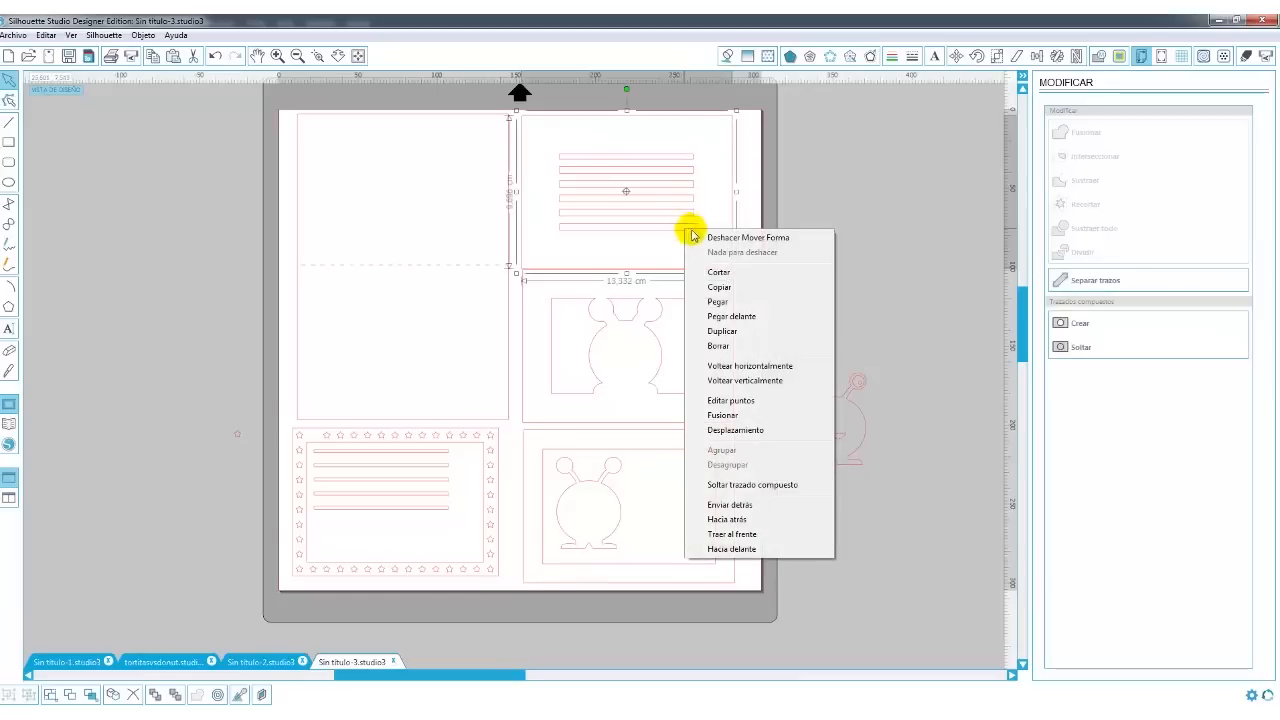
click(752, 486)
click(811, 210)
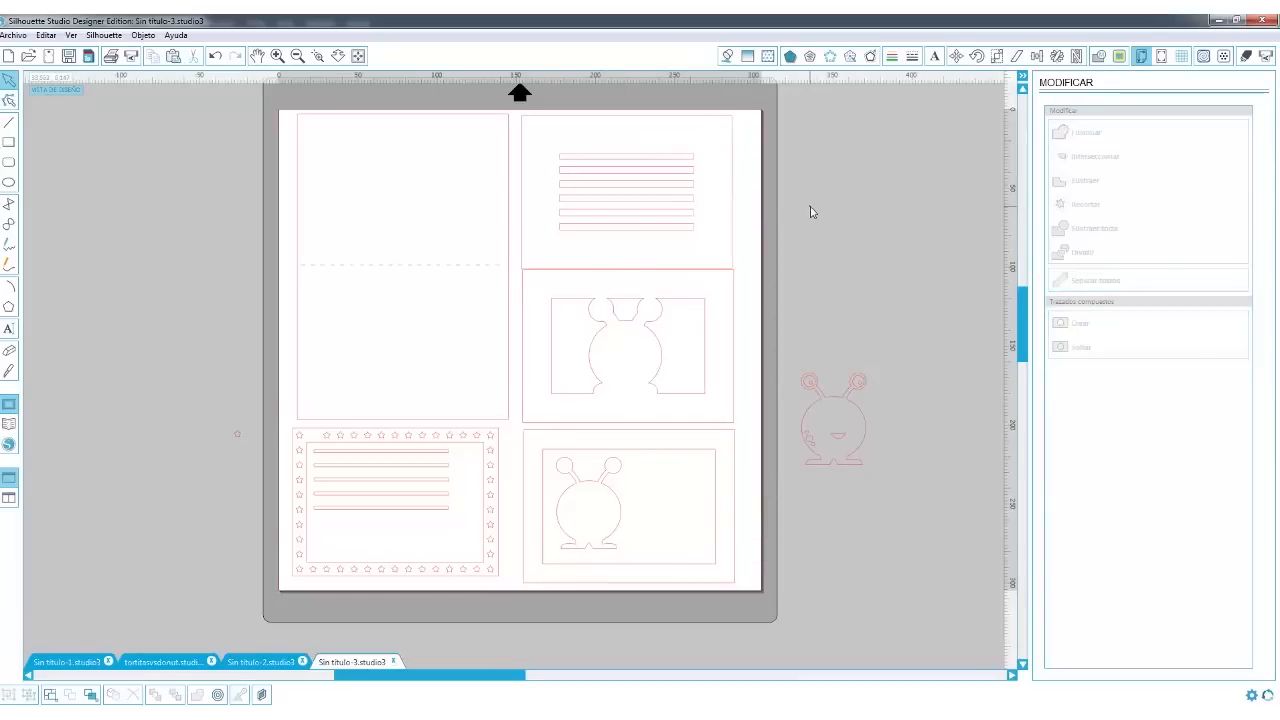
click(737, 211)
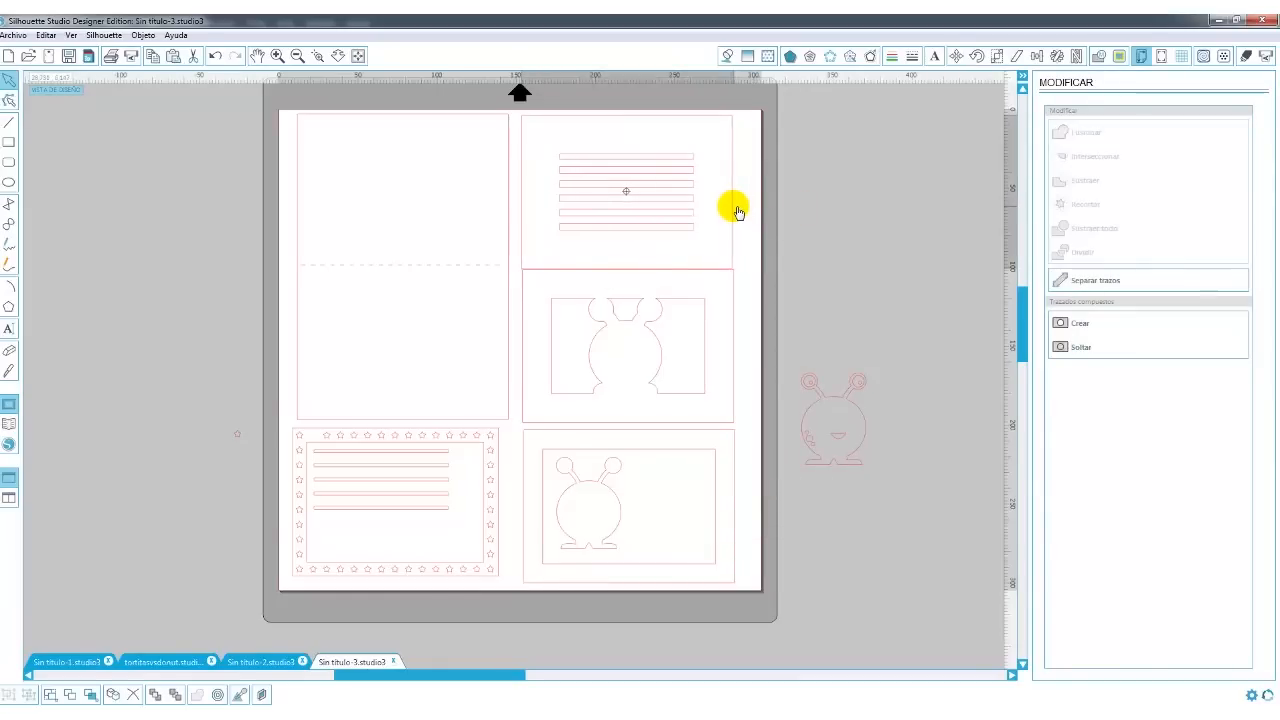
click(738, 210)
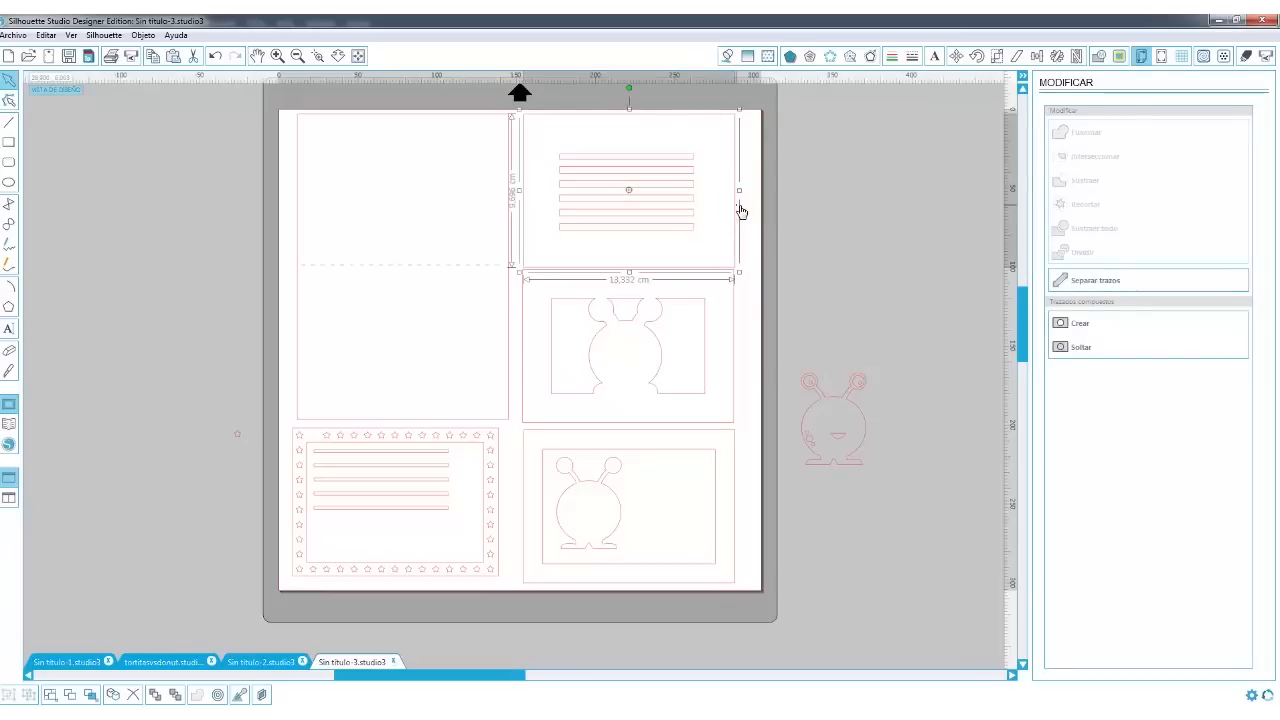
click(769, 145)
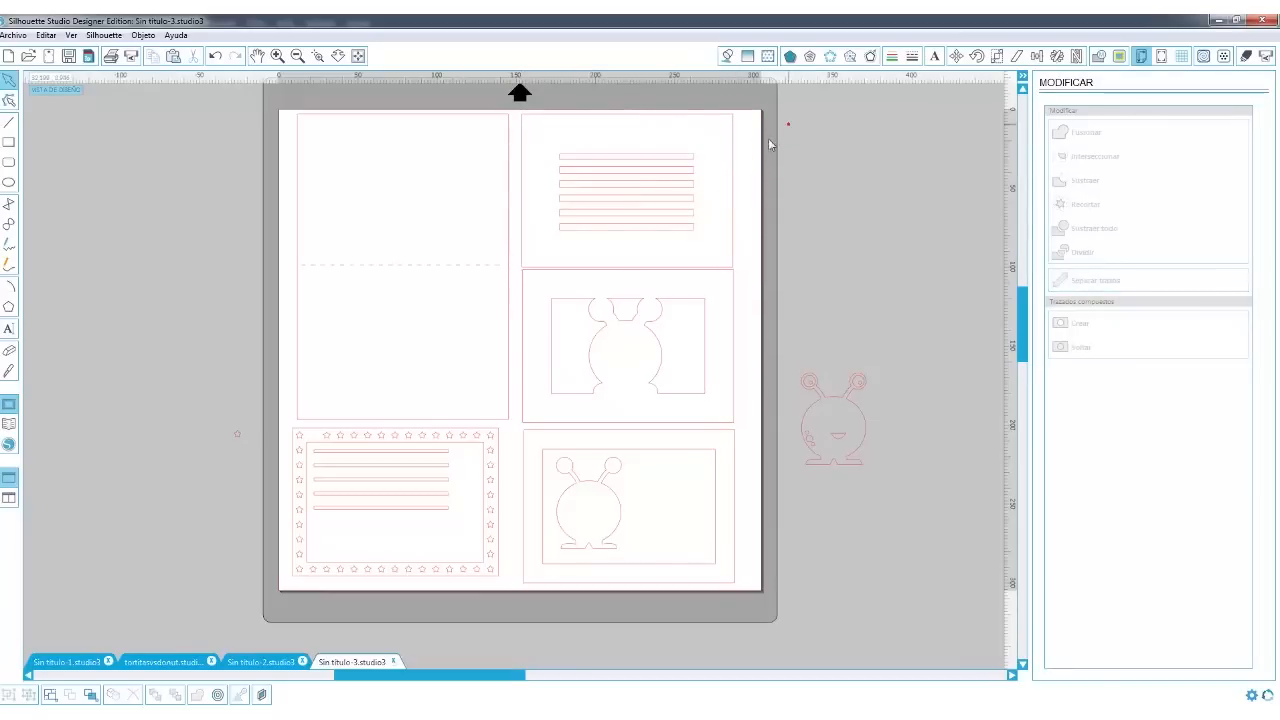
click(595, 230)
click(844, 231)
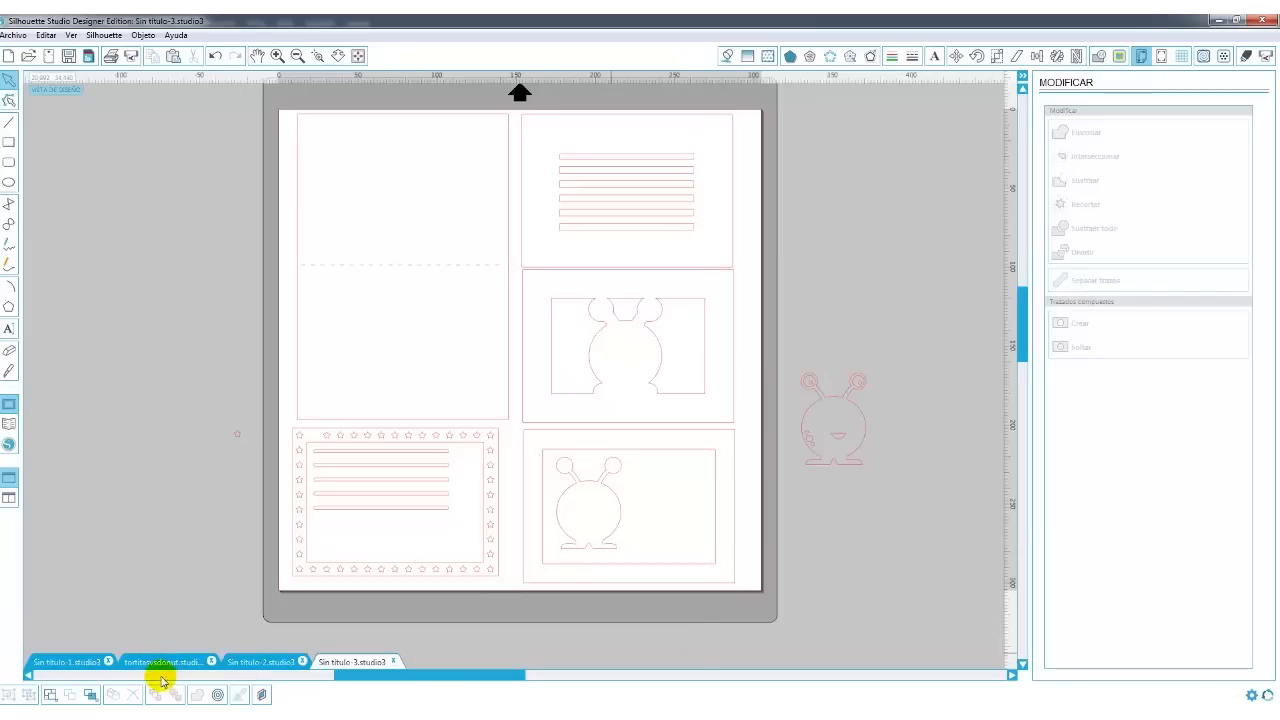
- Group all the parts of the loose alien beside the page and shift it slightly as one piece
drag(940, 268, 783, 507)
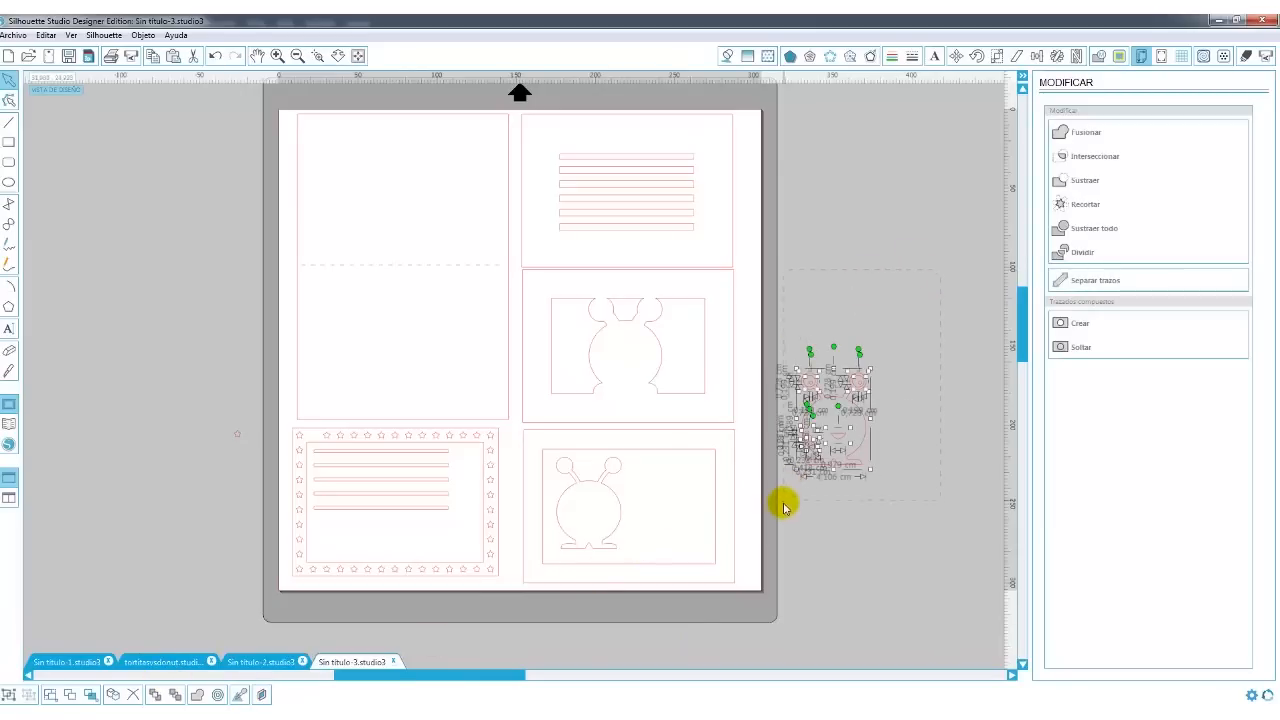
right_click(852, 444)
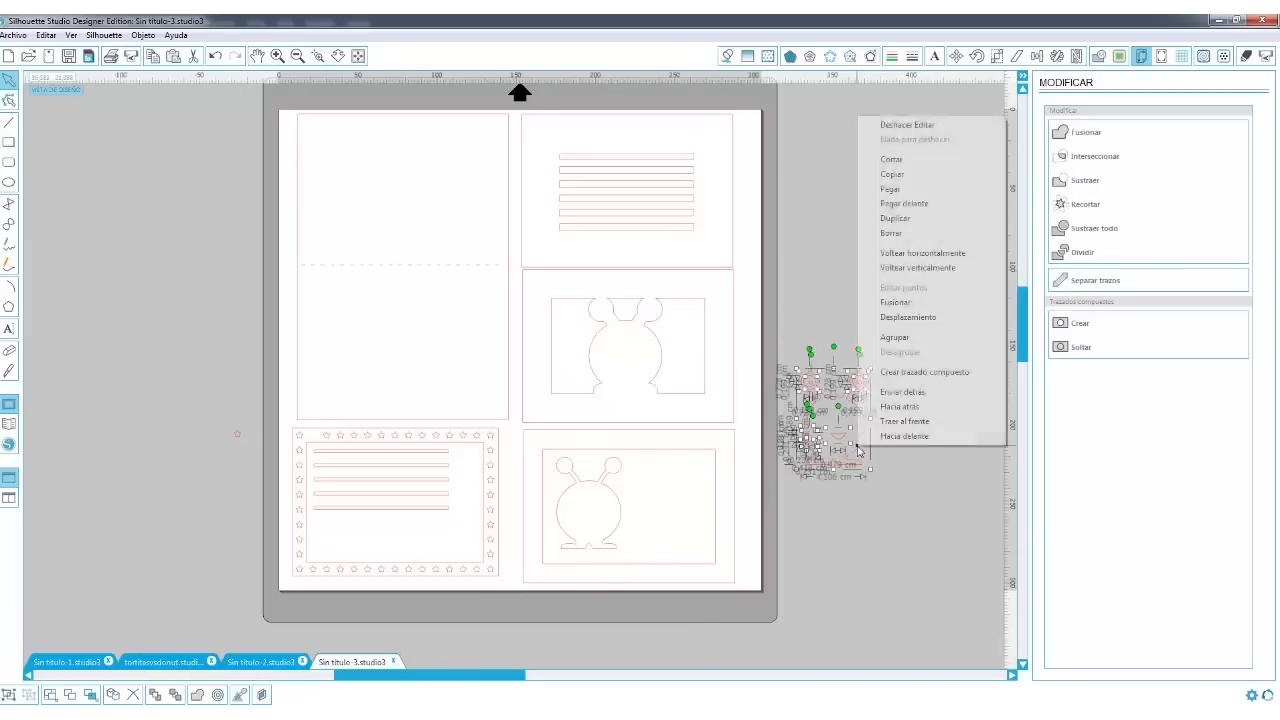
click(894, 337)
mouse_move(866, 420)
mouse_down()
mouse_move(800, 388)
mouse_move(940, 508)
mouse_move(843, 428)
mouse_move(872, 427)
mouse_up()
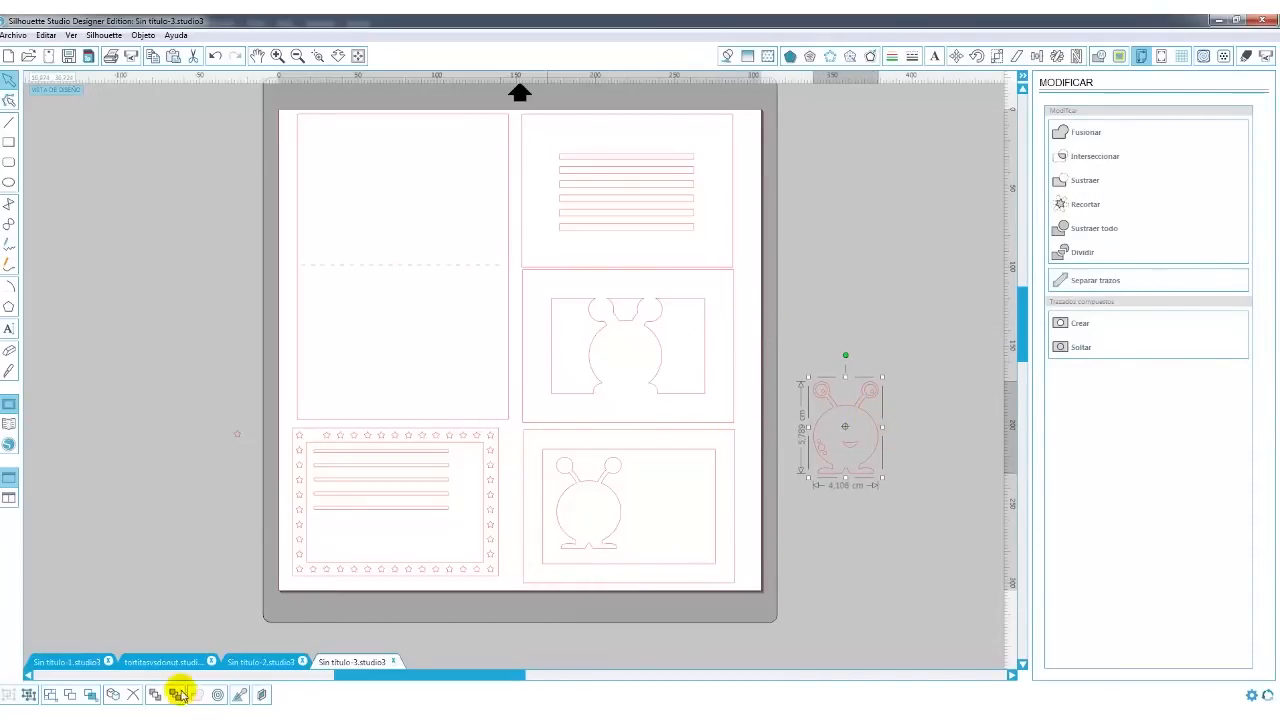
- Switch to the tortitasvsdonut document and nudge the left pair of concentric circles slightly to the right as one piece
click(152, 662)
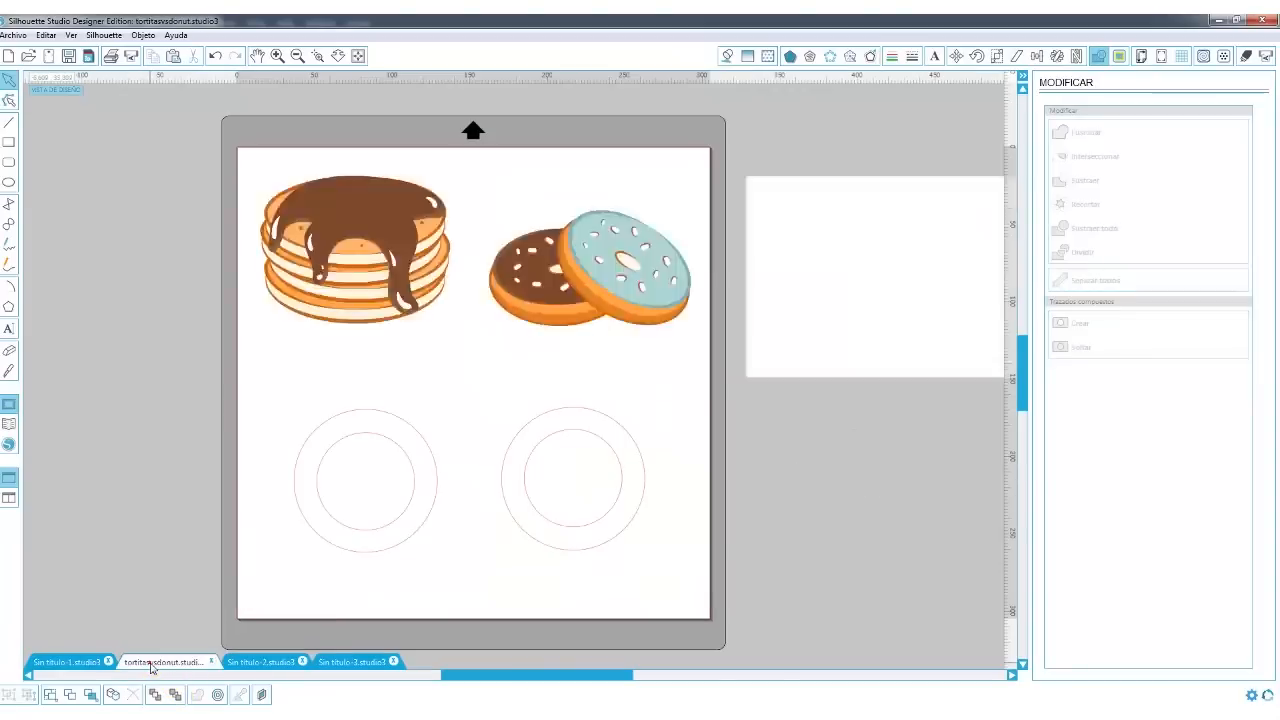
scroll(240, 610, down, 1)
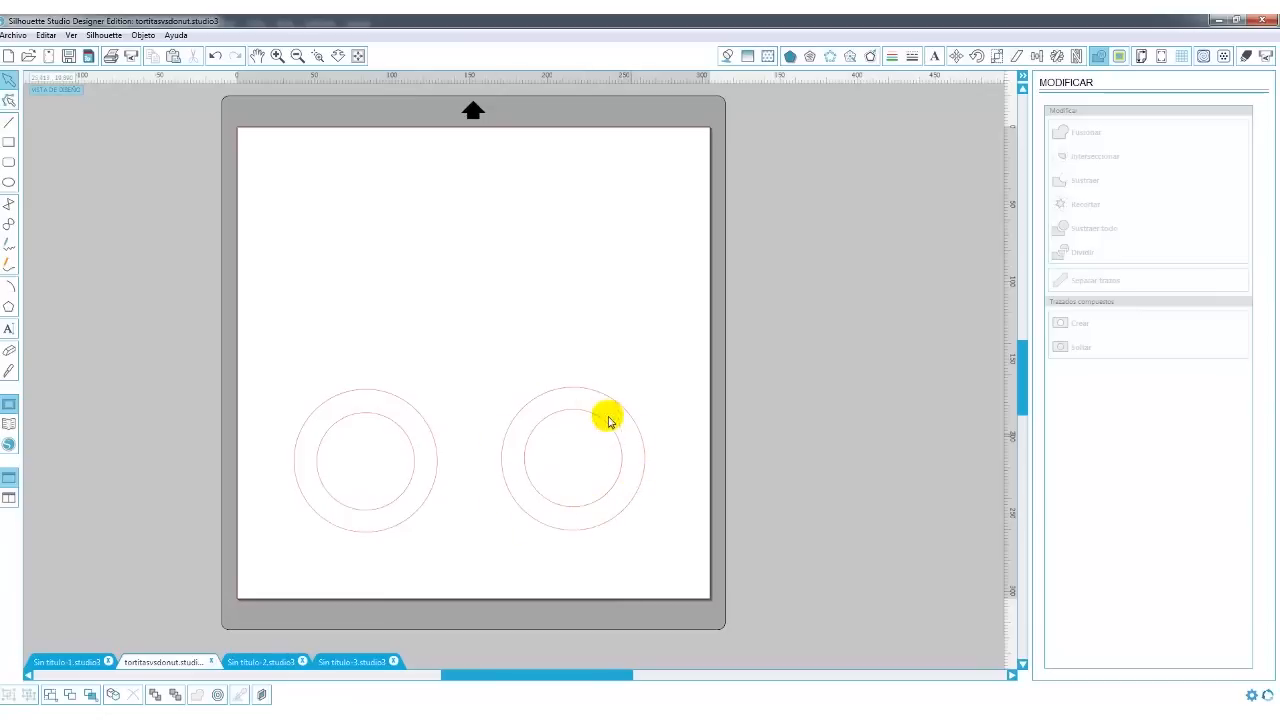
click(526, 478)
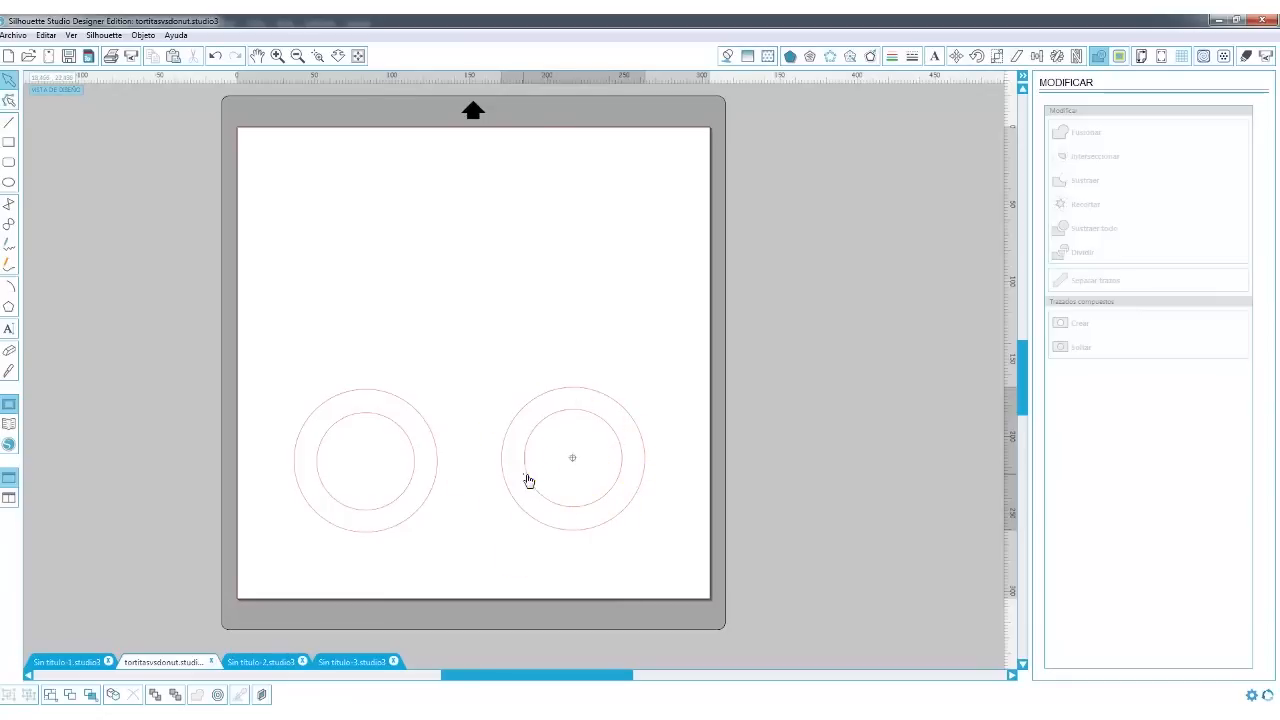
click(436, 498)
click(422, 510)
drag(426, 512, 438, 514)
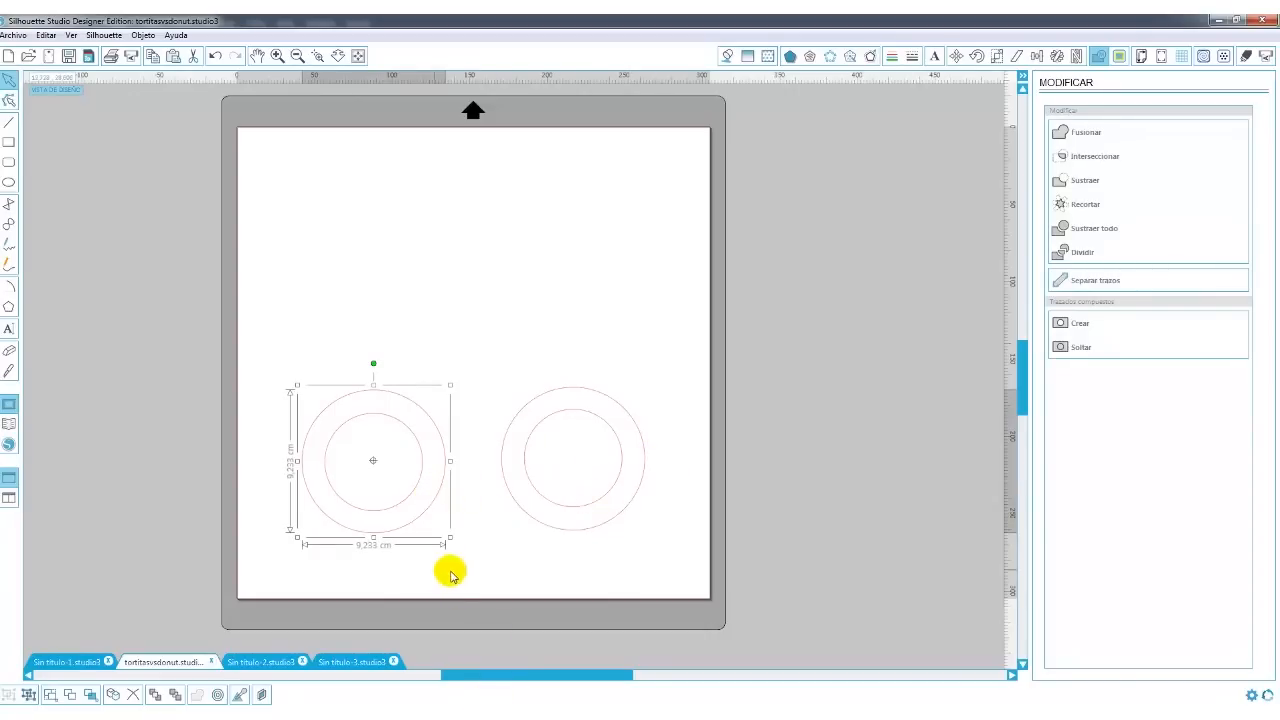
click(460, 525)
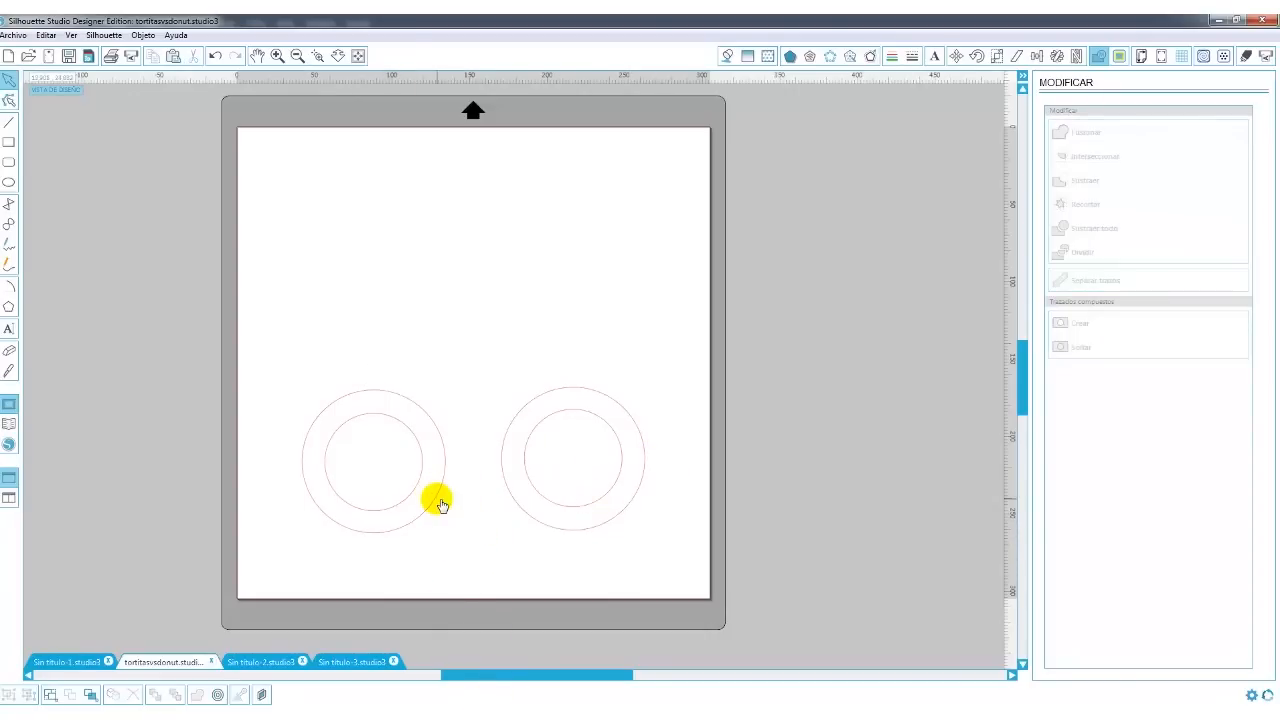
- Compare the ungroup and release compound path options offered for the left and right circle pairs
click(441, 503)
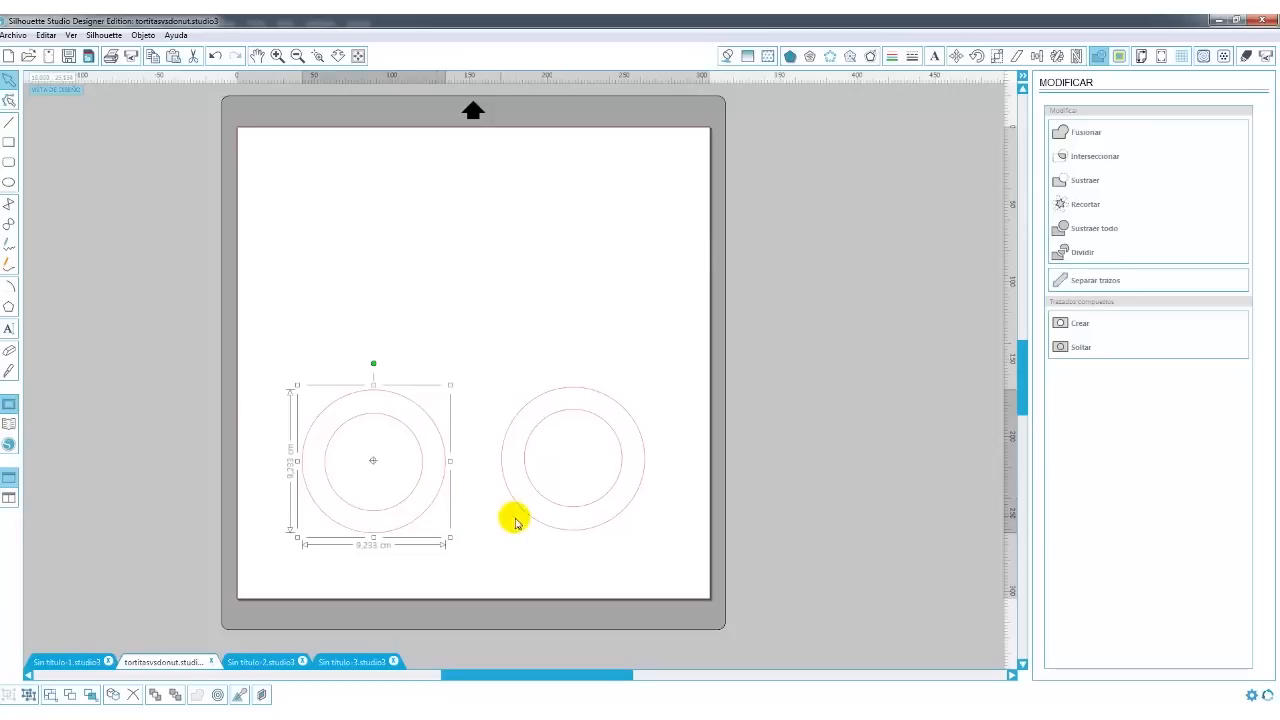
click(549, 529)
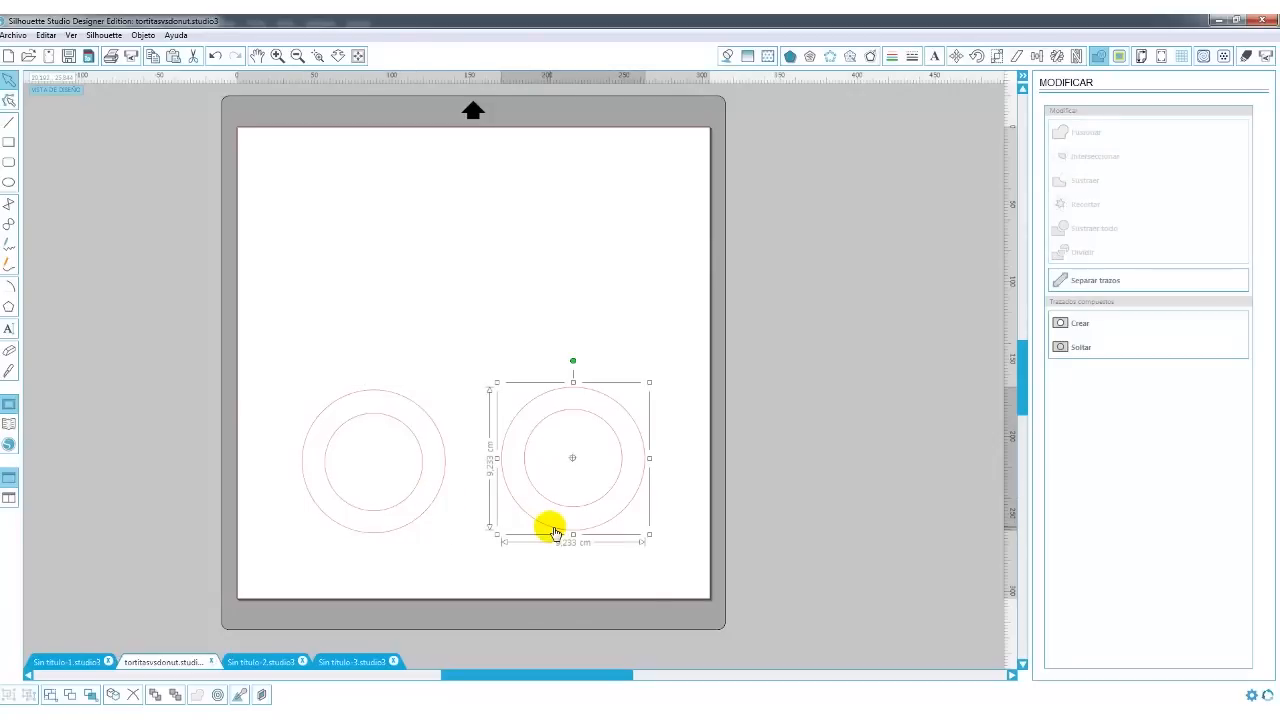
click(410, 498)
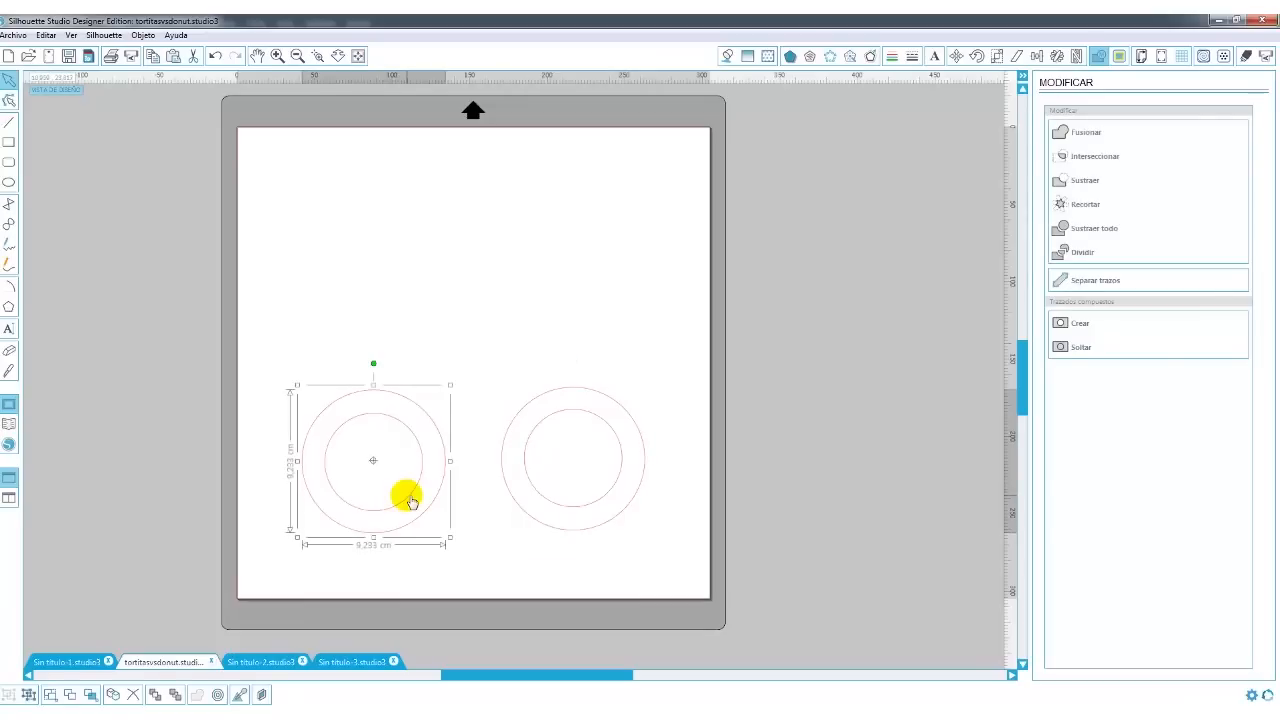
right_click(408, 498)
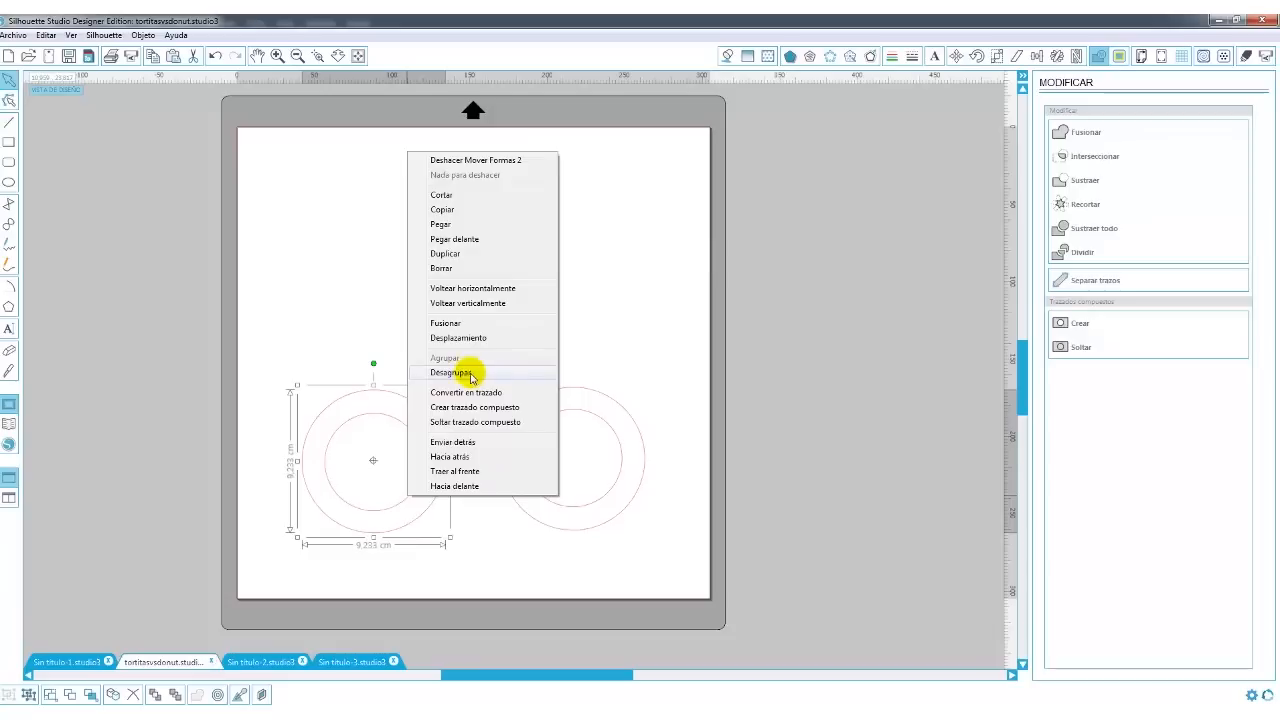
click(595, 395)
right_click(598, 392)
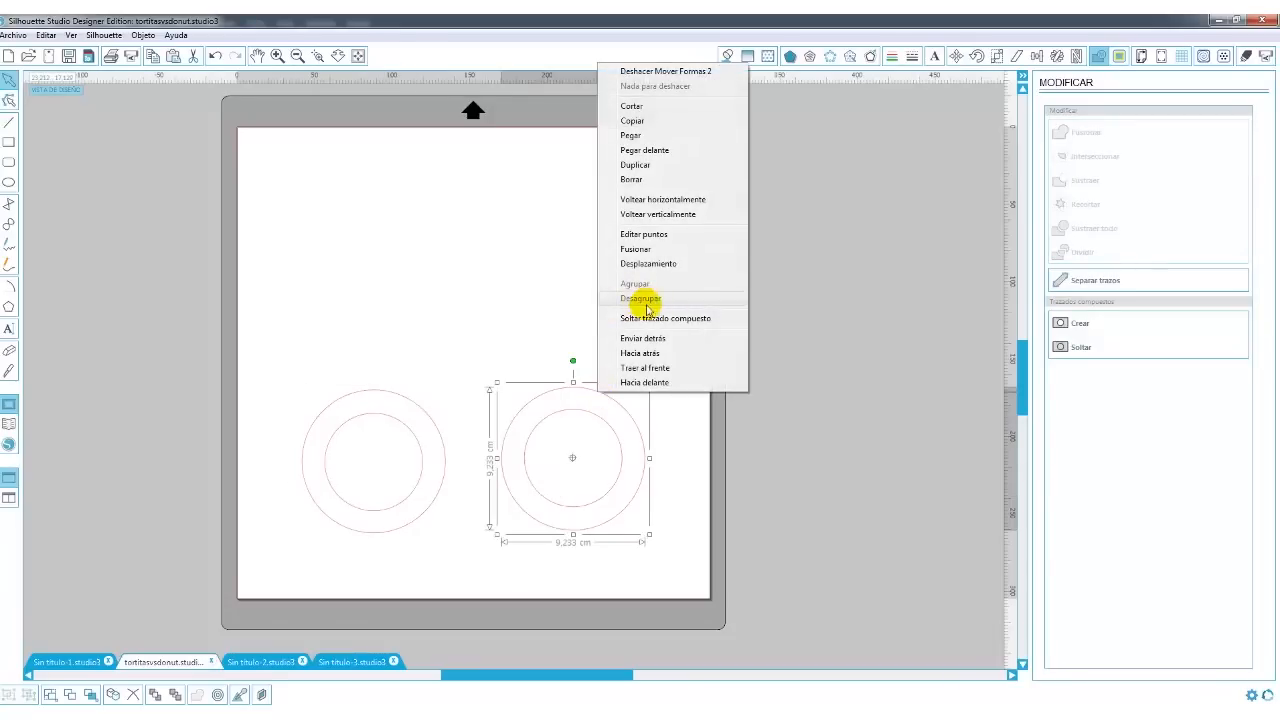
click(736, 469)
- Nudge the left and right circle pairs slightly downward, each as one piece
mouse_move(414, 514)
mouse_down()
mouse_move(534, 523)
mouse_move(414, 520)
mouse_up()
click(448, 527)
drag(537, 523, 540, 529)
drag(418, 530, 421, 527)
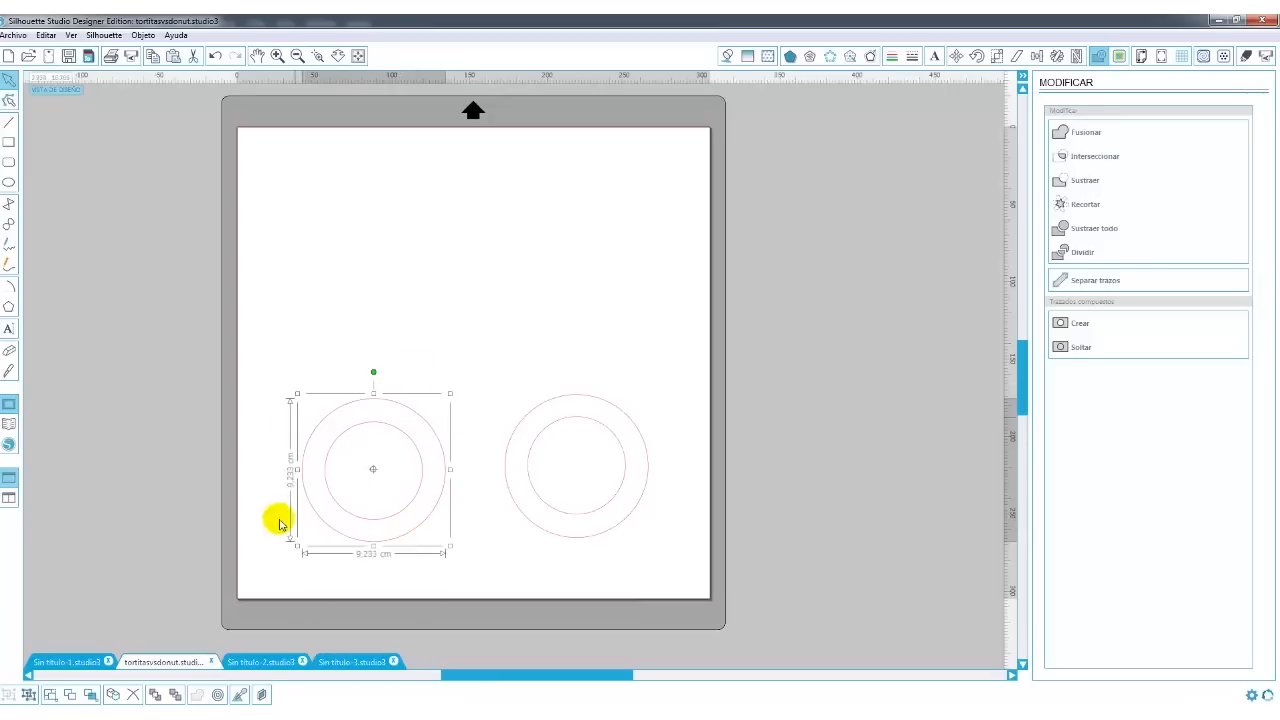
click(543, 532)
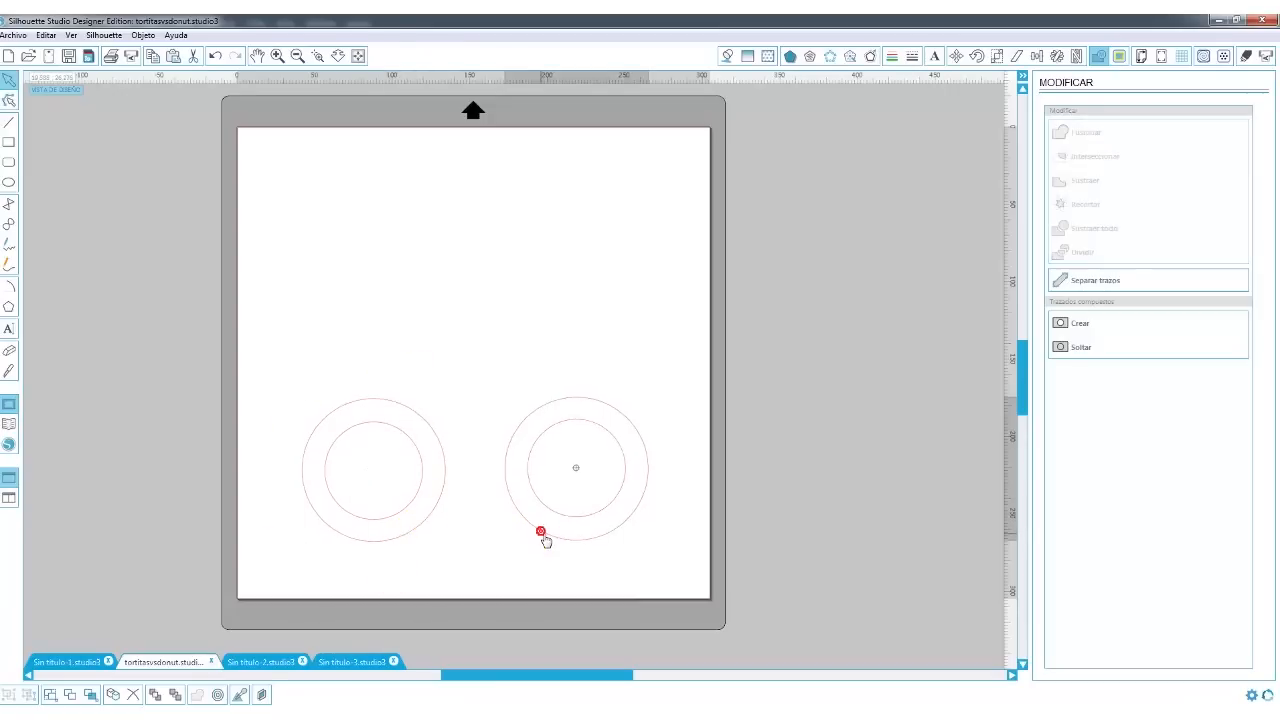
- Delete the white rectangle covering the pancake and donut drawings
click(373, 265)
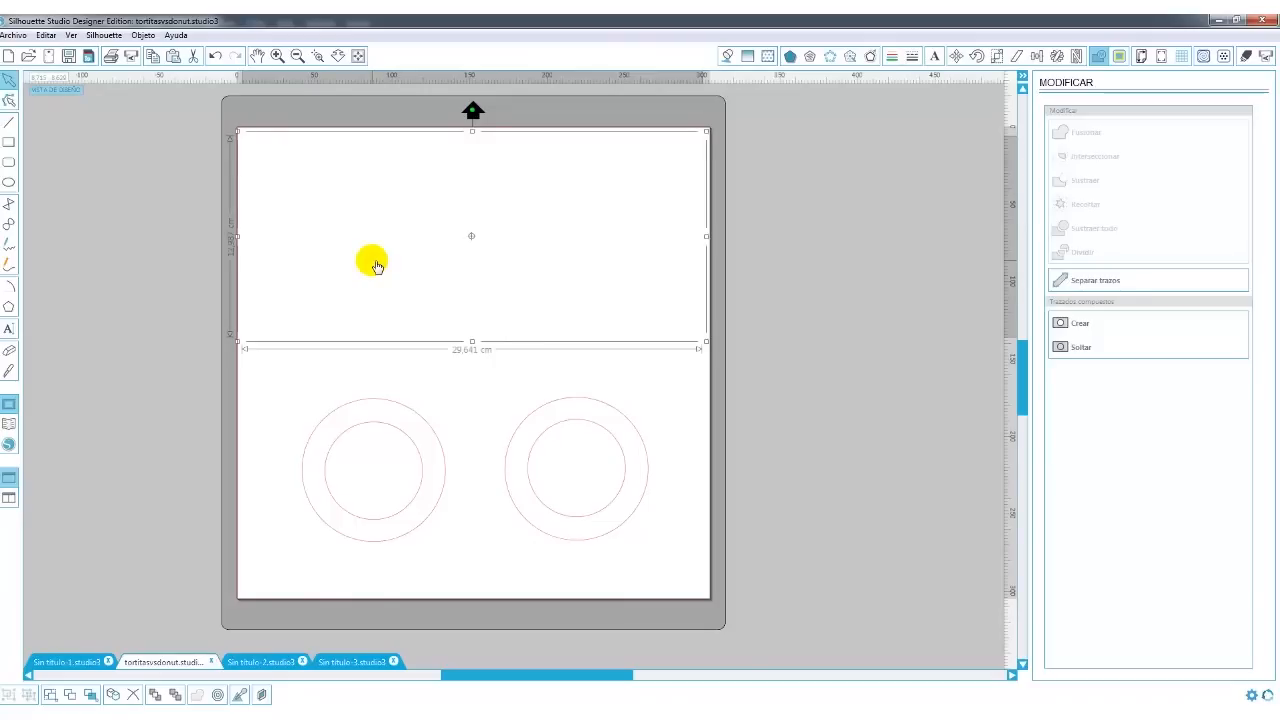
key(Delete)
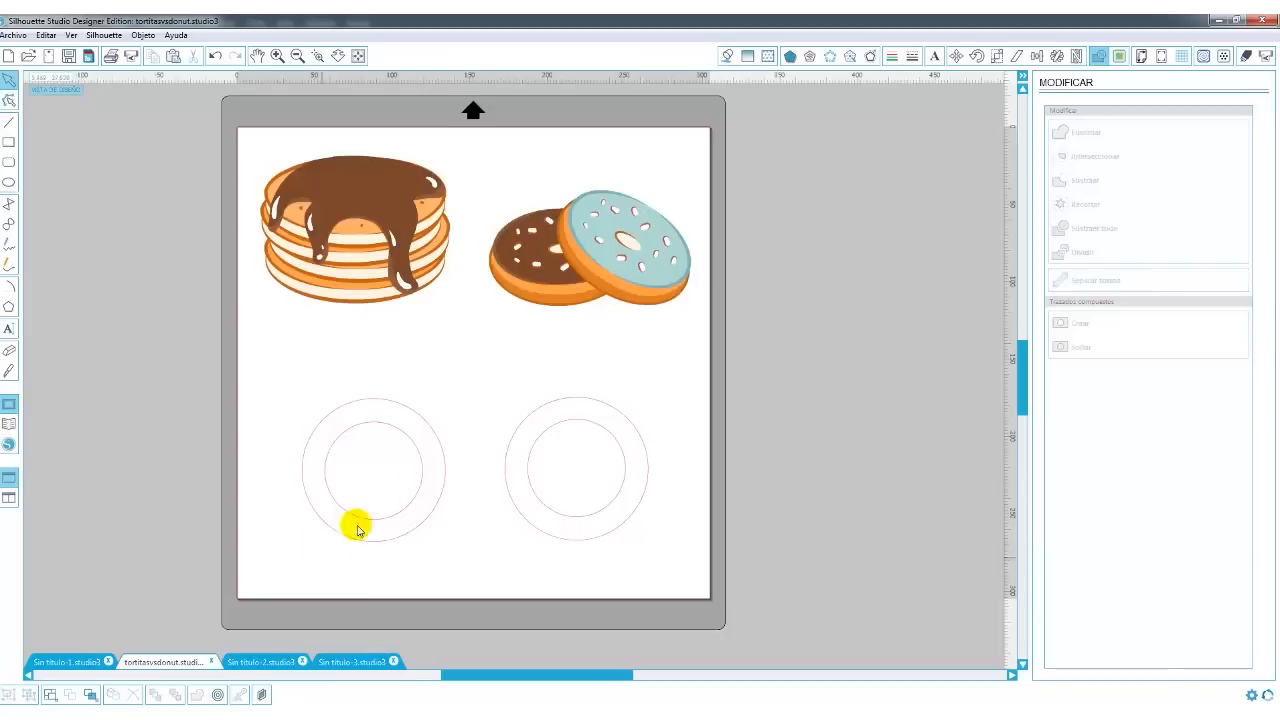
- Nudge the right circle pair slightly to the right and fill both circle pairs with bright blue
click(334, 451)
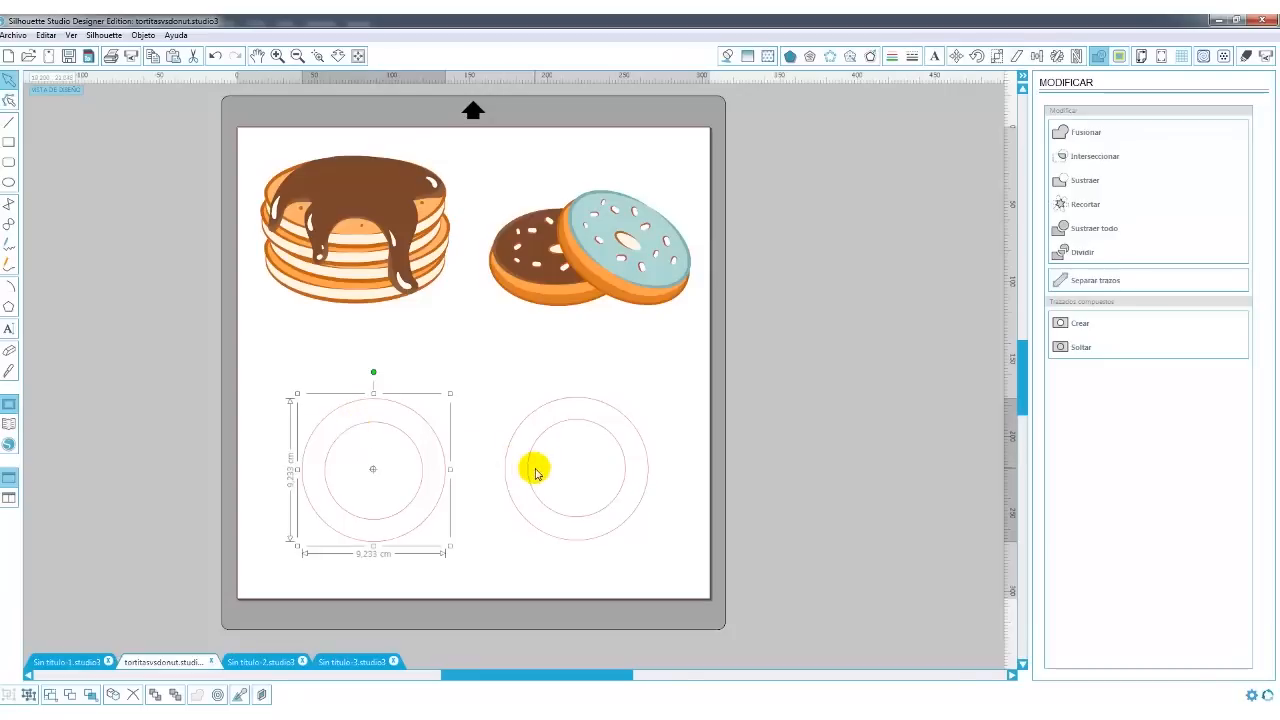
drag(533, 476, 538, 478)
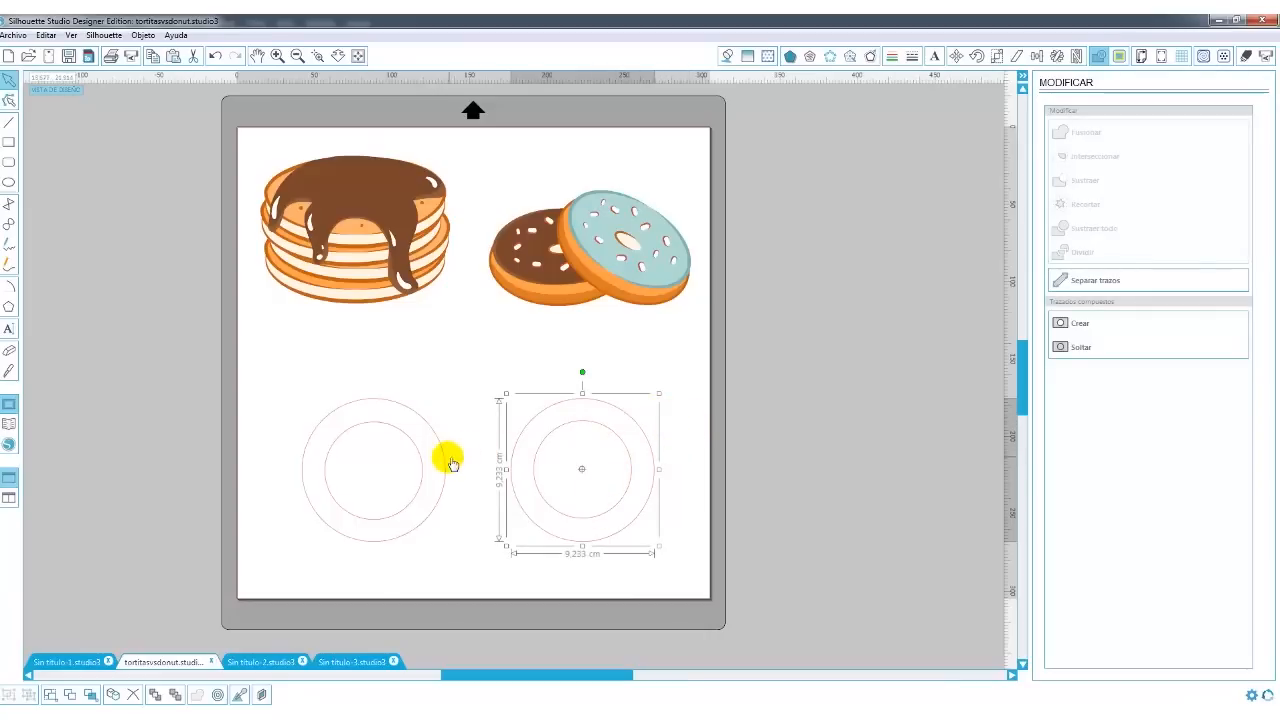
drag(261, 356, 694, 563)
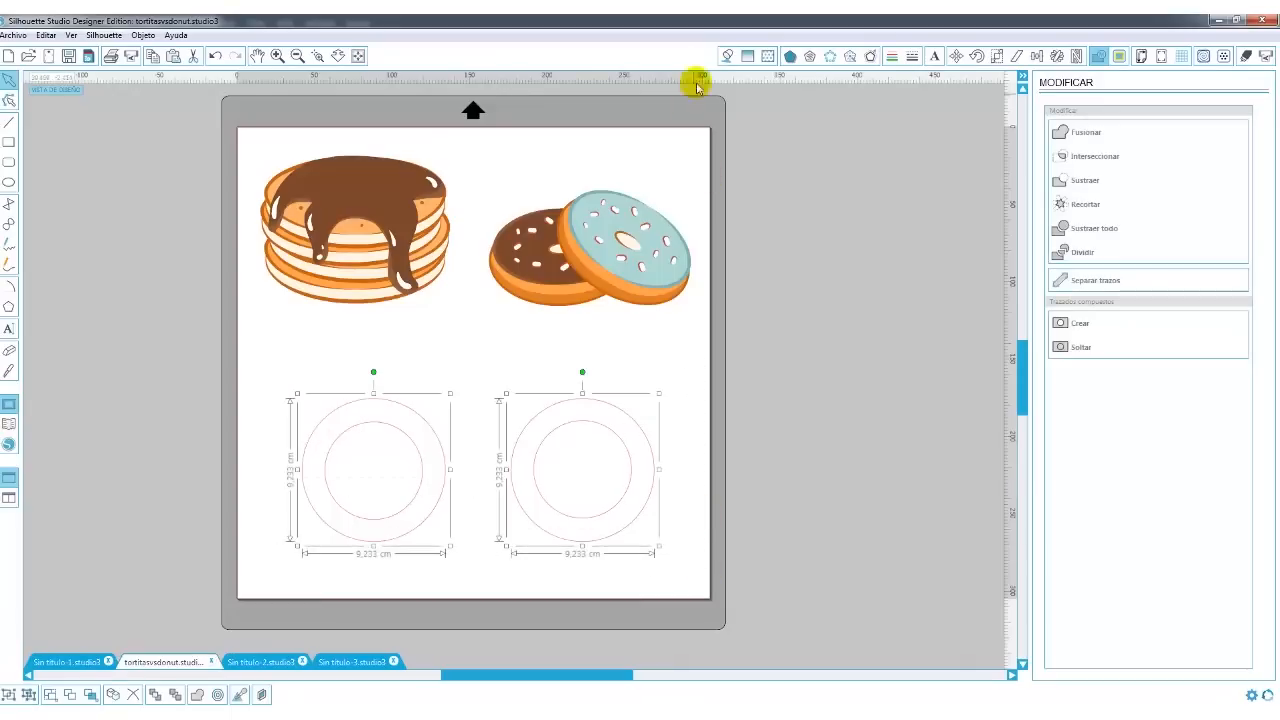
click(731, 59)
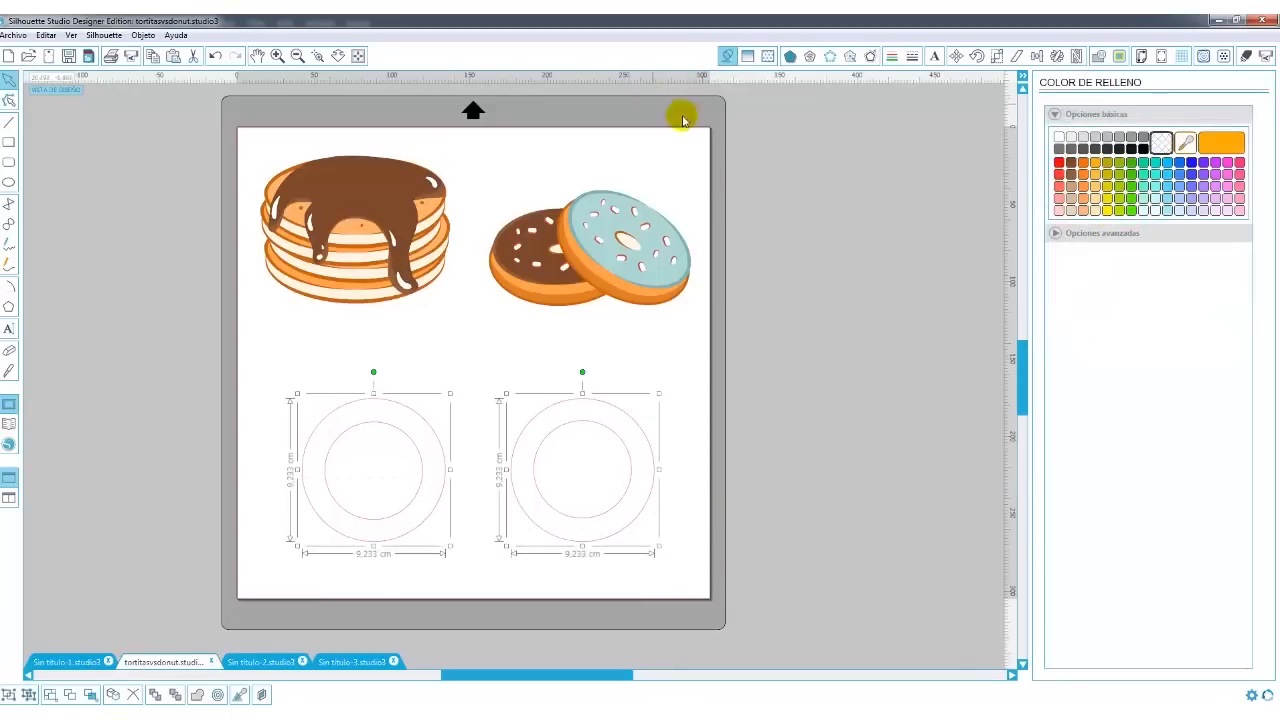
click(1167, 163)
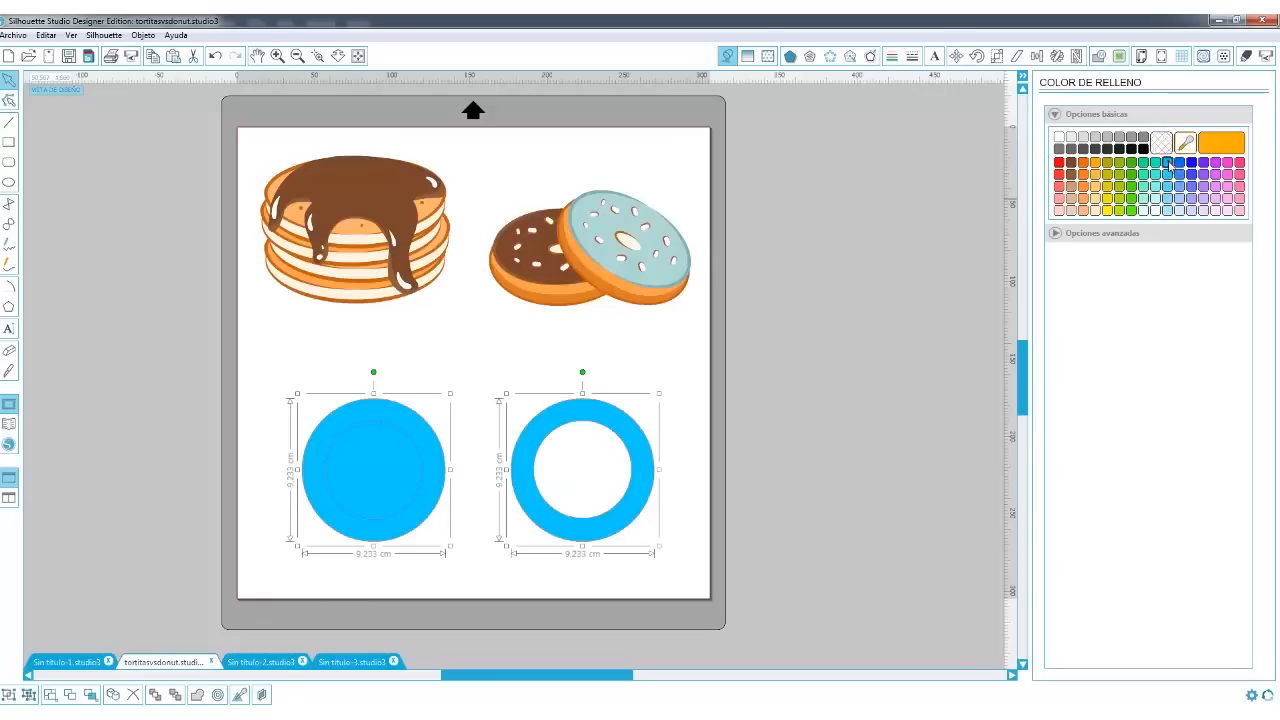
click(800, 444)
- Nudge both blue shapes slightly, ungroup the left pair and move its smaller circle up and to the right, partly off the larger one
mouse_move(643, 451)
mouse_down()
mouse_move(657, 254)
mouse_move(629, 216)
mouse_move(583, 270)
mouse_move(694, 271)
mouse_move(789, 251)
mouse_move(610, 248)
mouse_move(660, 290)
mouse_move(625, 330)
mouse_move(647, 473)
mouse_up()
mouse_move(434, 478)
mouse_down()
mouse_move(404, 477)
mouse_move(474, 484)
mouse_move(329, 220)
mouse_move(586, 257)
mouse_move(426, 486)
mouse_up()
right_click(424, 488)
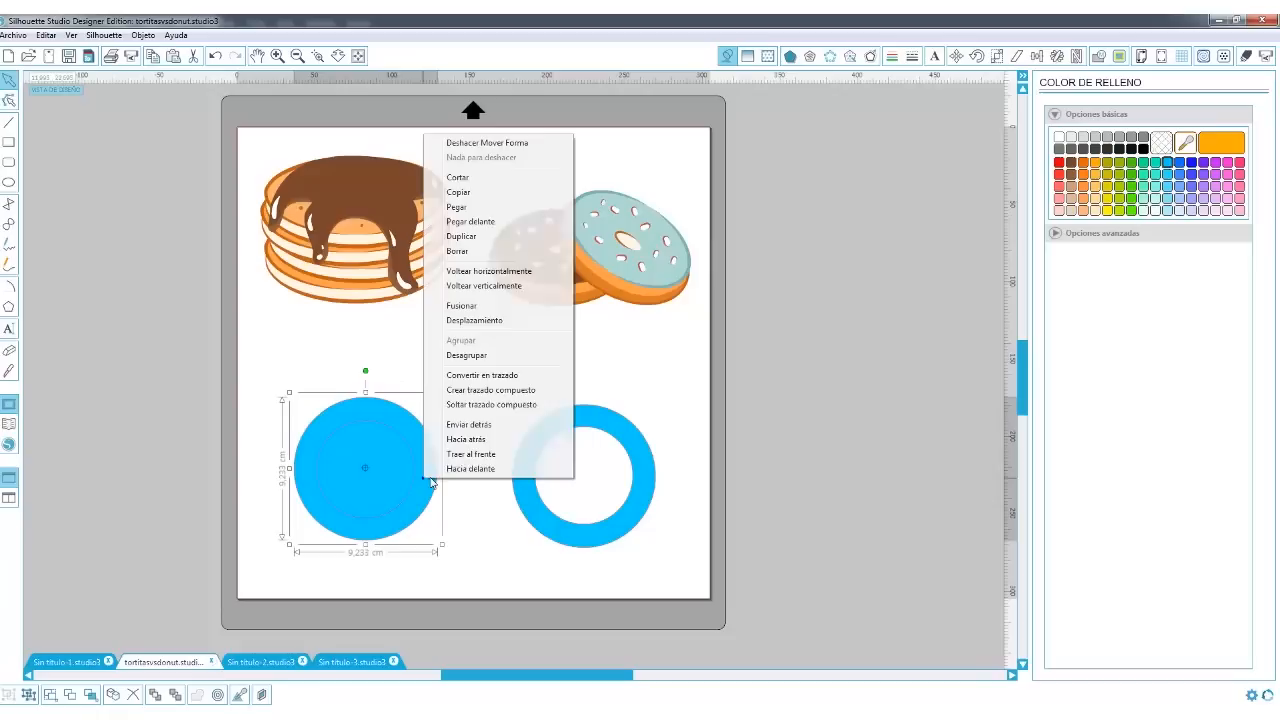
click(470, 358)
drag(380, 477, 461, 410)
click(366, 572)
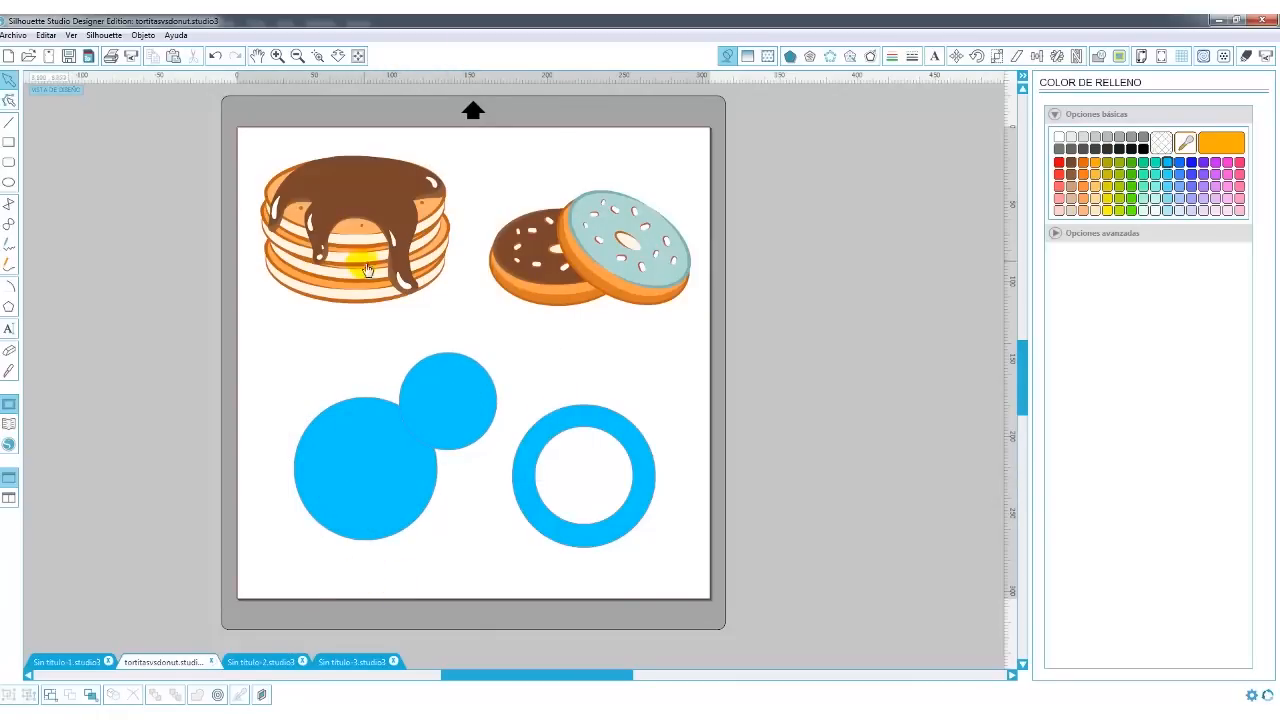
- Move the smaller blue circle back over the larger left one, and undo the last two moves
drag(443, 380, 378, 470)
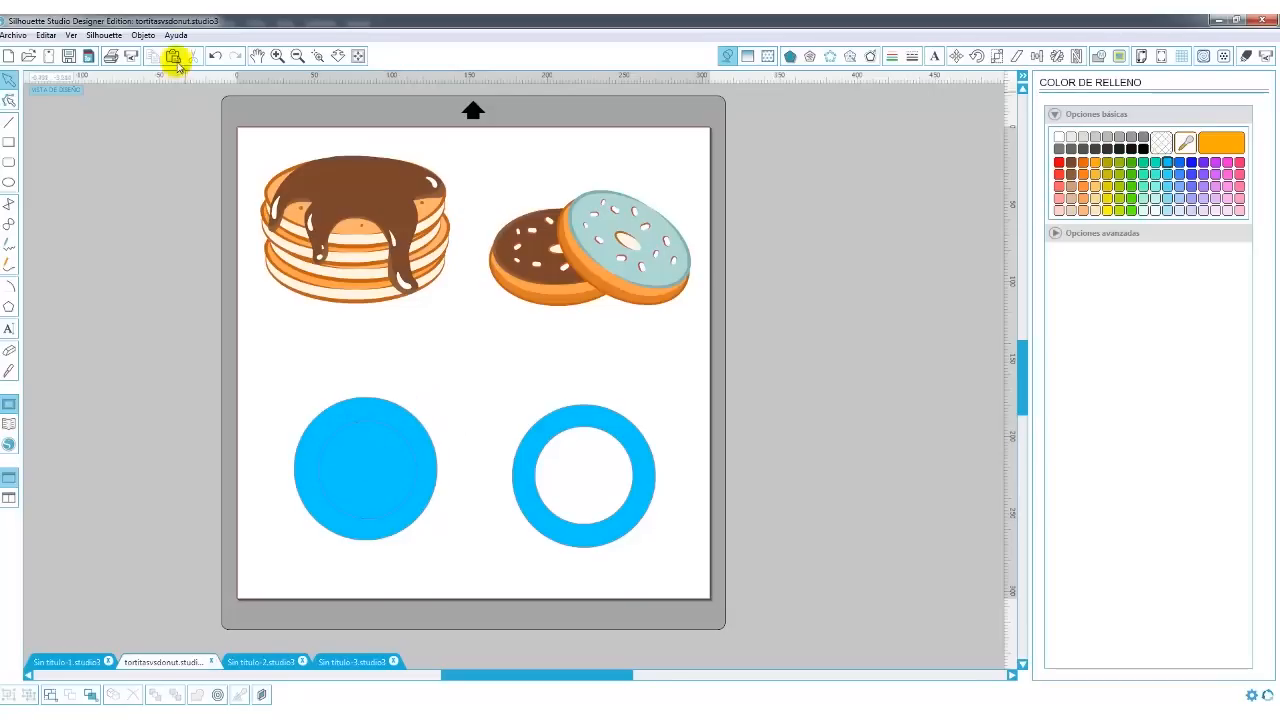
click(214, 56)
click(212, 57)
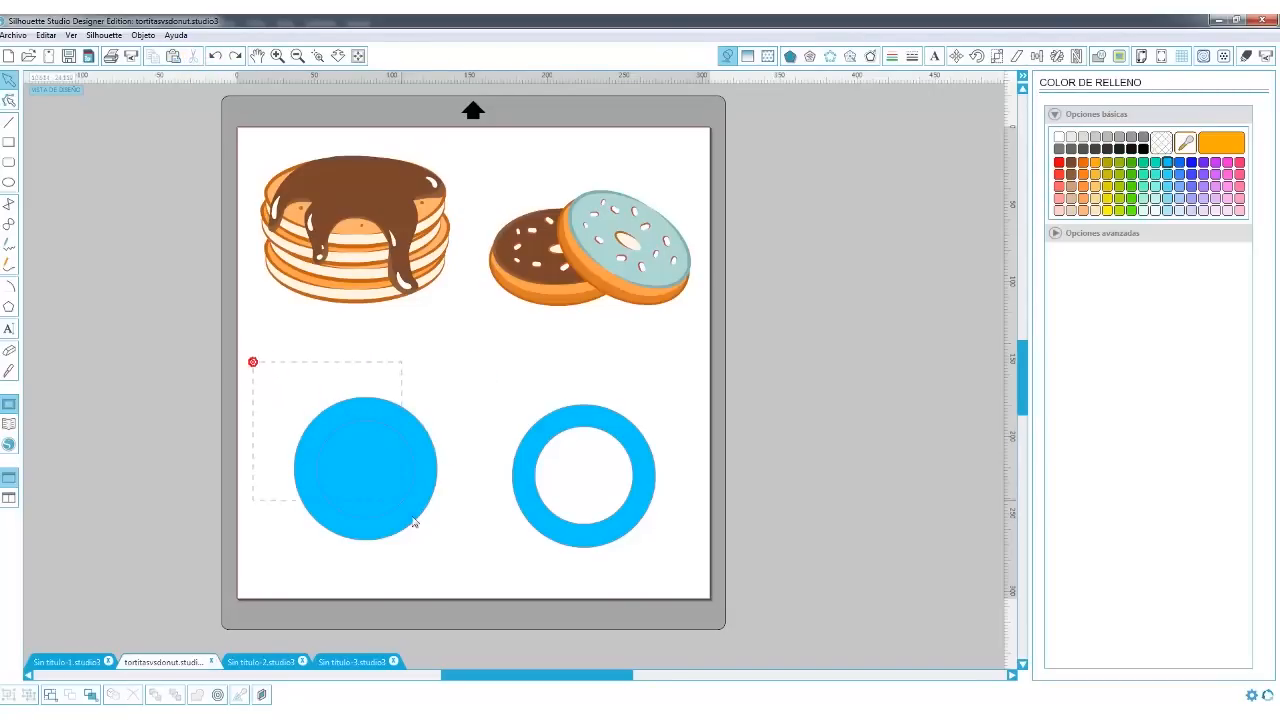
- Nudge the two left circles together slightly to the right, group them and nudge the group slightly
drag(414, 522, 449, 566)
drag(391, 500, 399, 500)
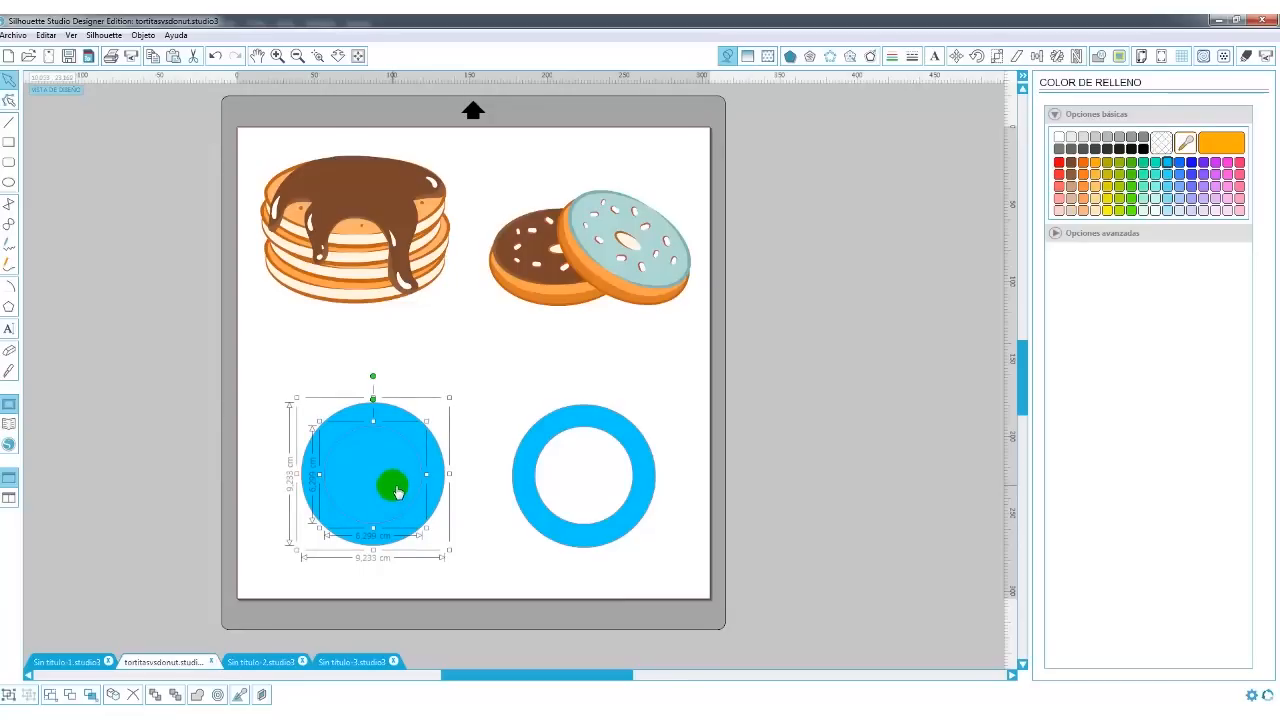
right_click(396, 490)
click(430, 377)
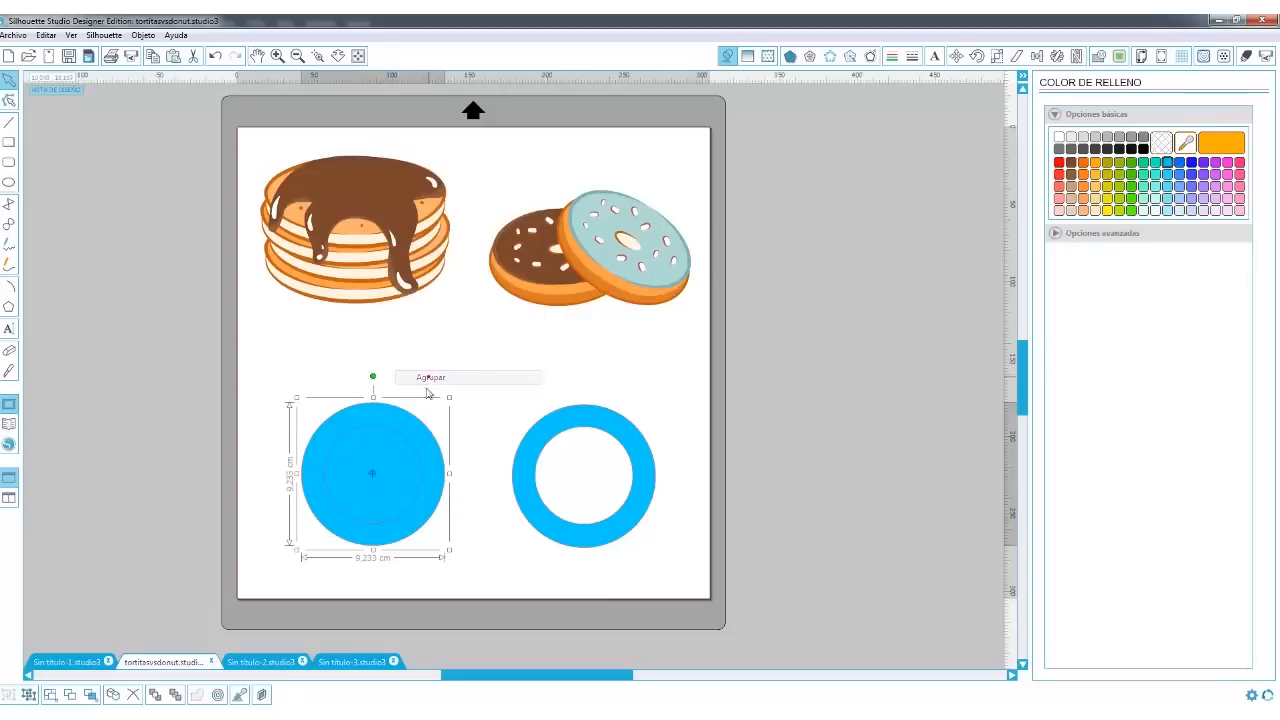
mouse_move(396, 487)
mouse_down()
mouse_move(420, 560)
mouse_move(386, 486)
mouse_move(398, 488)
mouse_up()
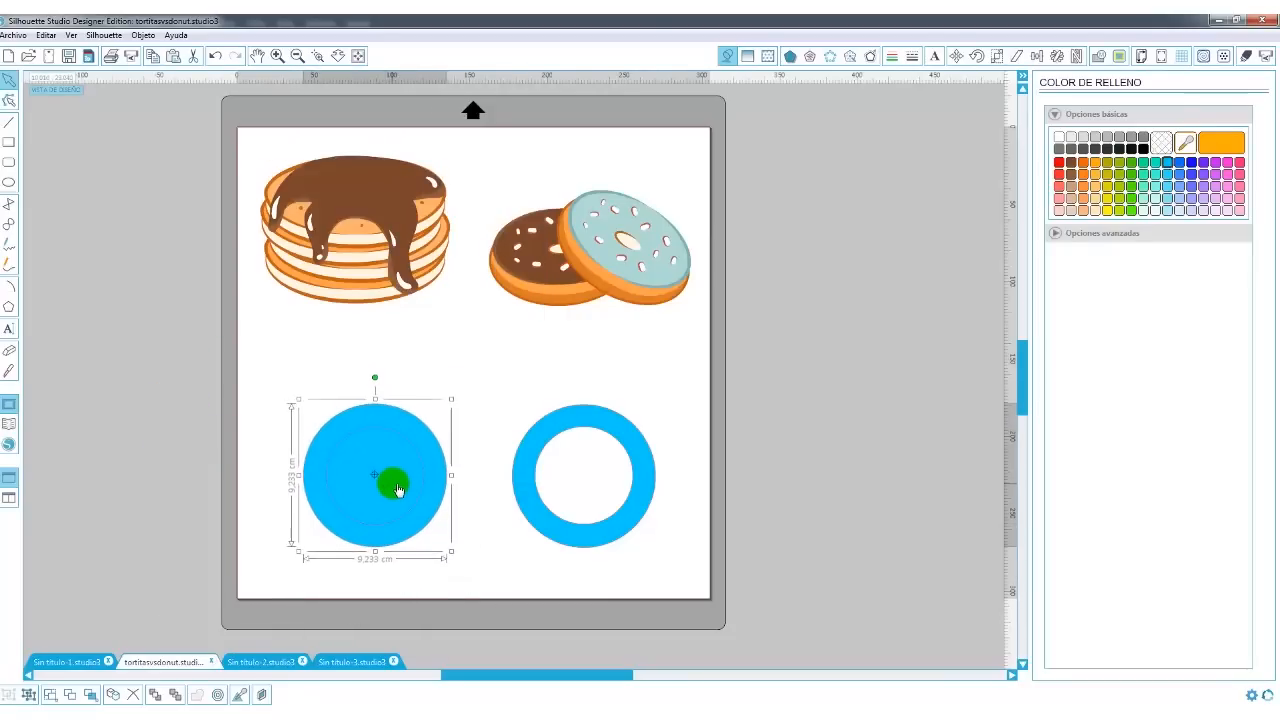
- Remove the fill from both the grouped left circles and the right ring by making it transparent
click(523, 487)
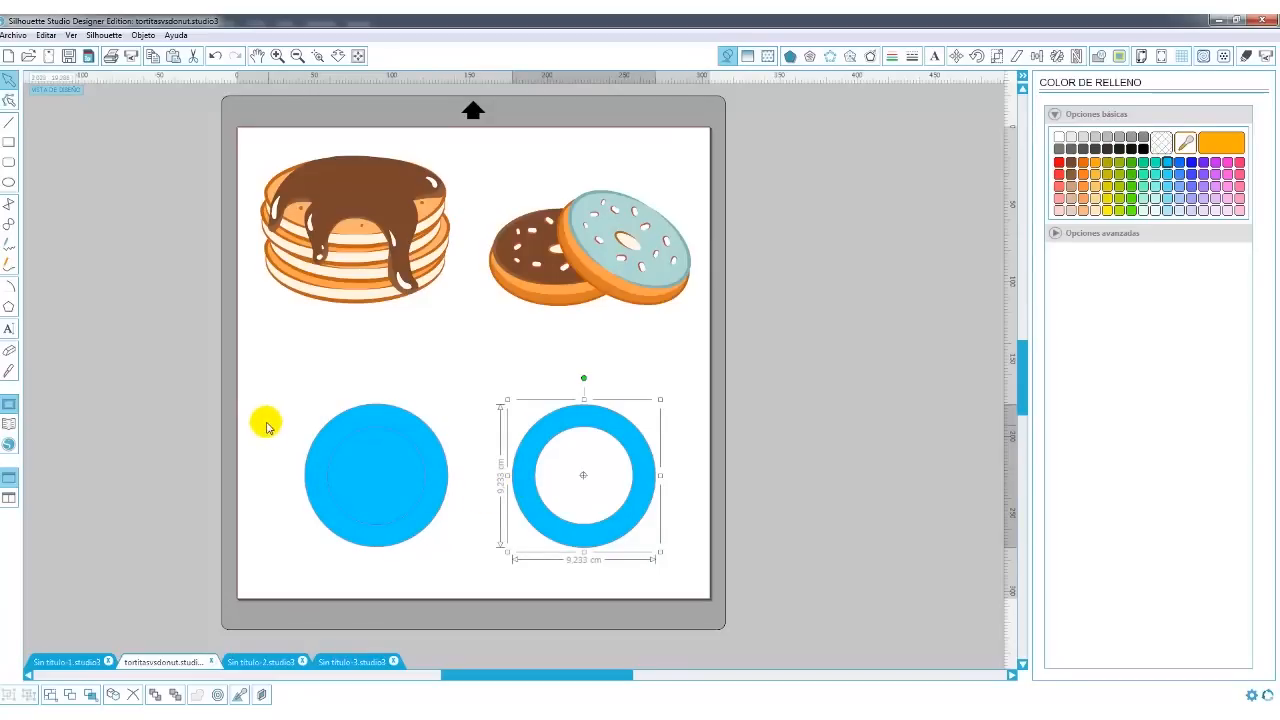
drag(242, 367, 697, 576)
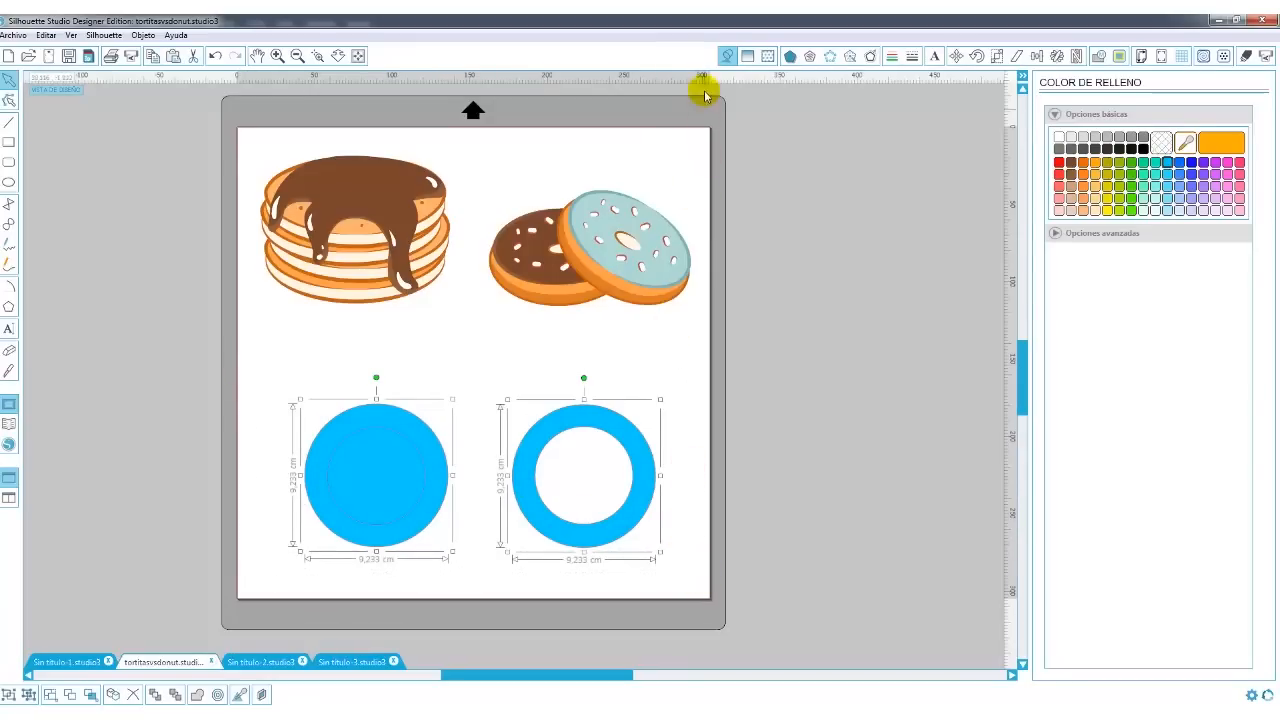
click(1160, 143)
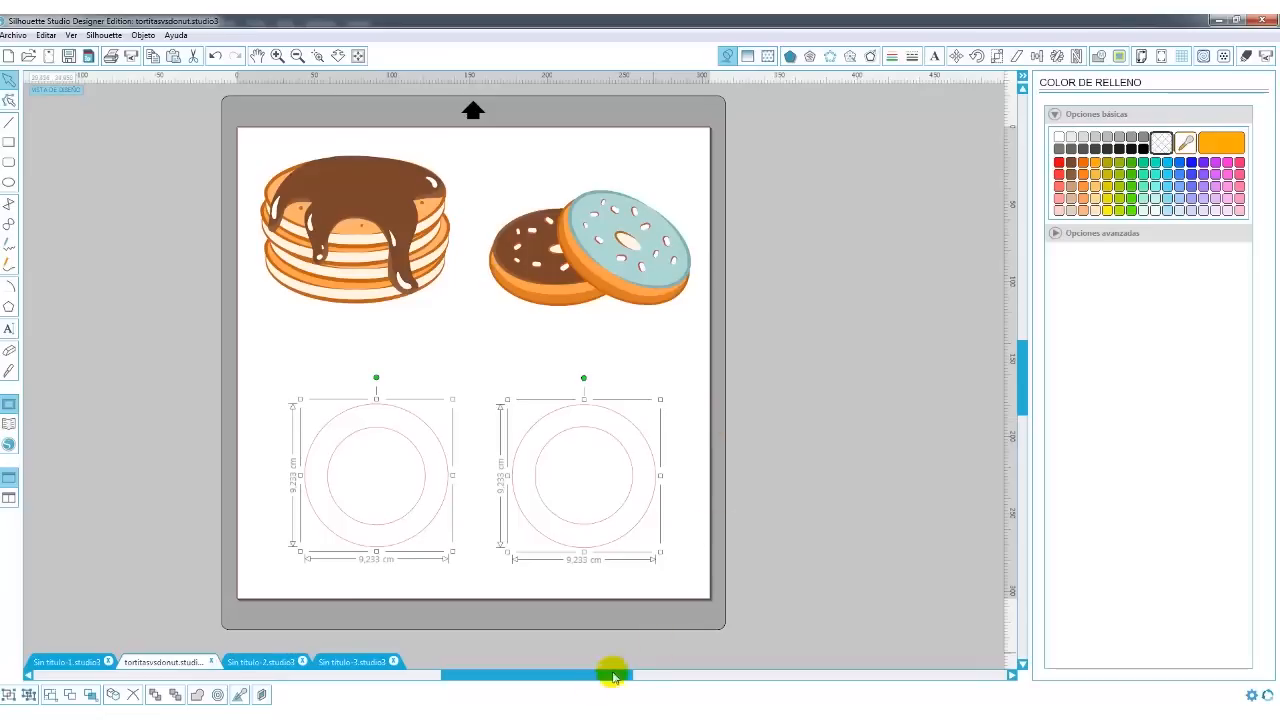
- Draw a button beside the page: a circle about 6.9 cm across with four holes about 1.25 cm across inside
drag(529, 674, 566, 682)
click(8, 182)
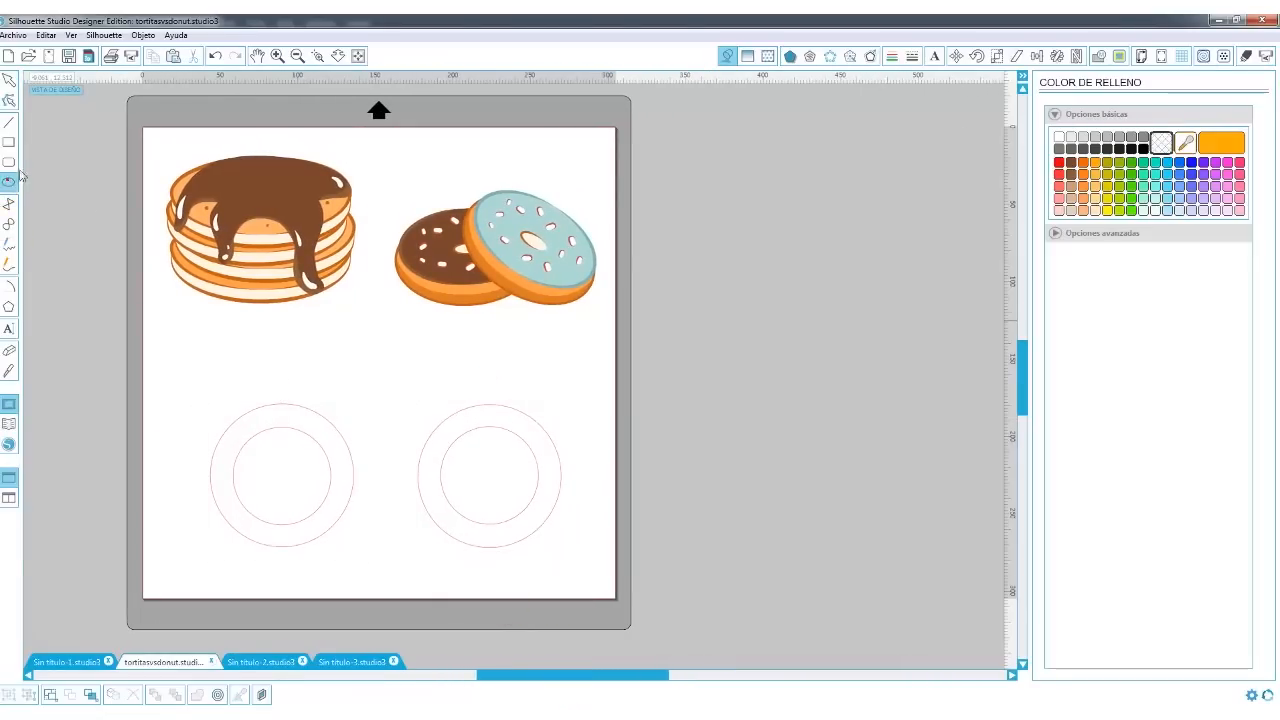
mouse_move(704, 402)
mouse_down()
mouse_move(620, 397)
mouse_move(723, 477)
mouse_move(728, 457)
mouse_move(750, 502)
mouse_up()
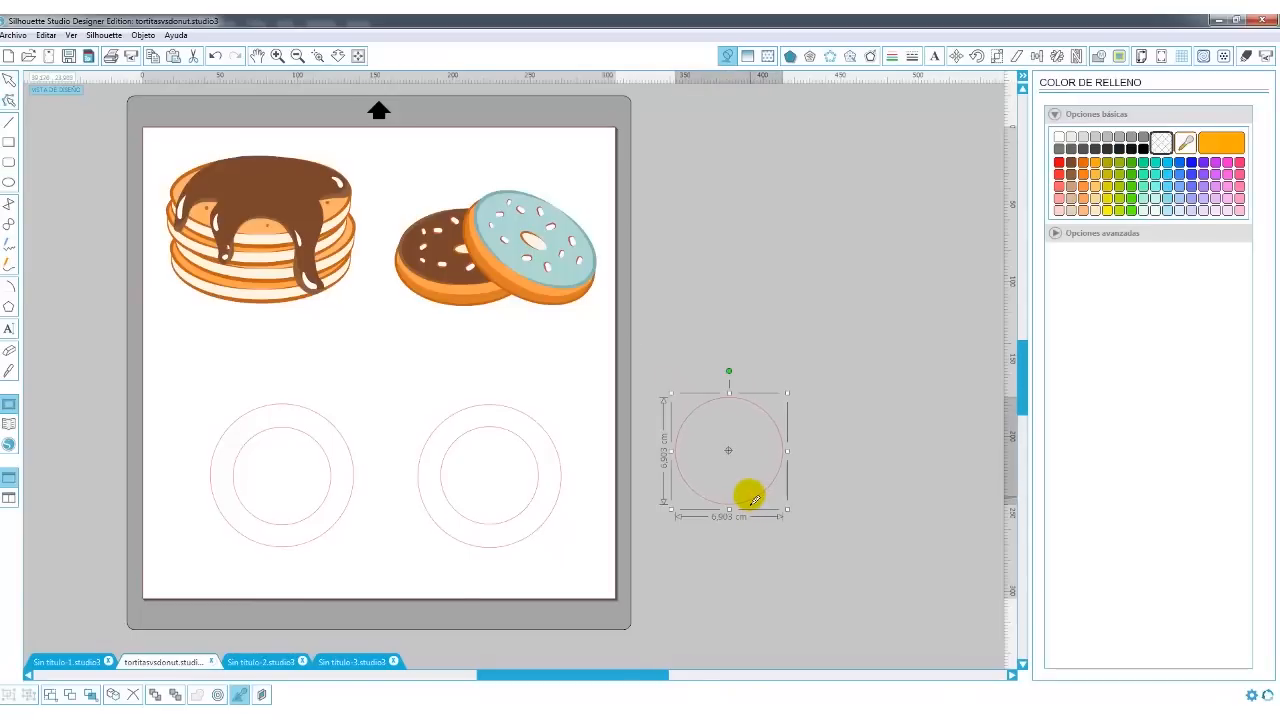
drag(787, 510, 757, 447)
drag(740, 442, 781, 449)
click(789, 456)
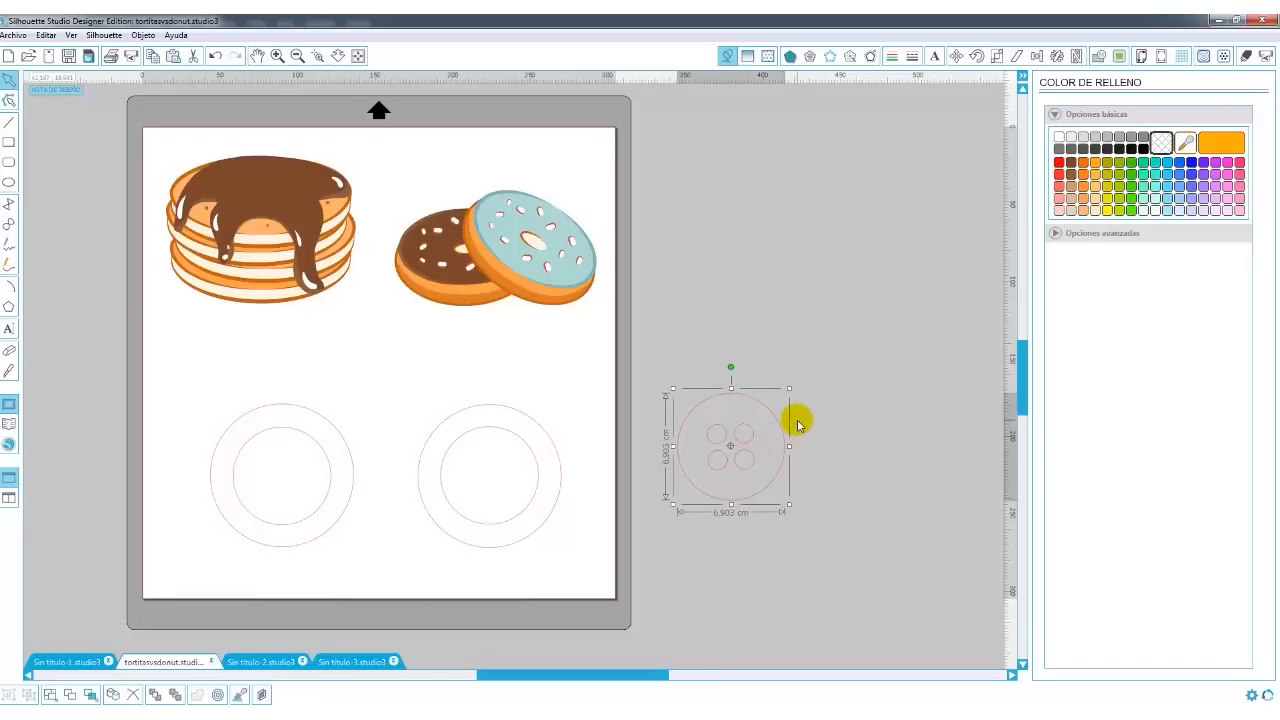
click(799, 425)
- Place a copy of the whole button, outline and four holes, directly to the right of the original
drag(739, 481, 660, 555)
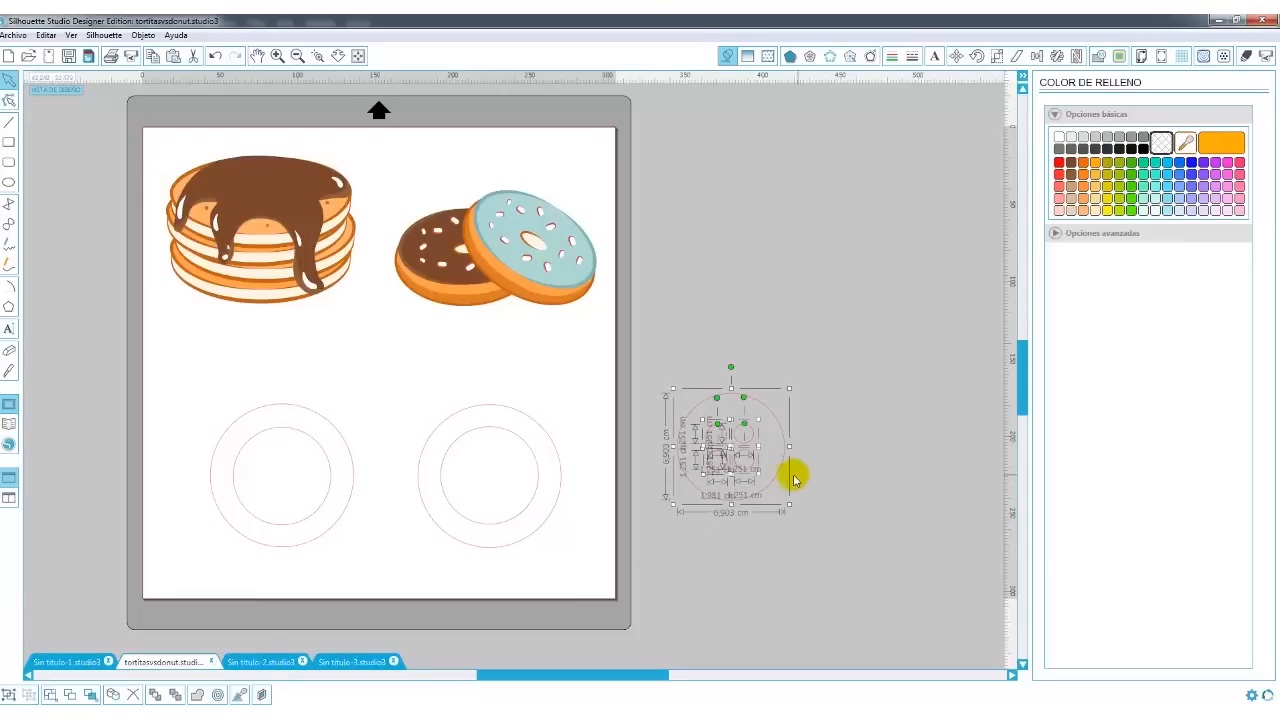
drag(782, 479, 908, 478)
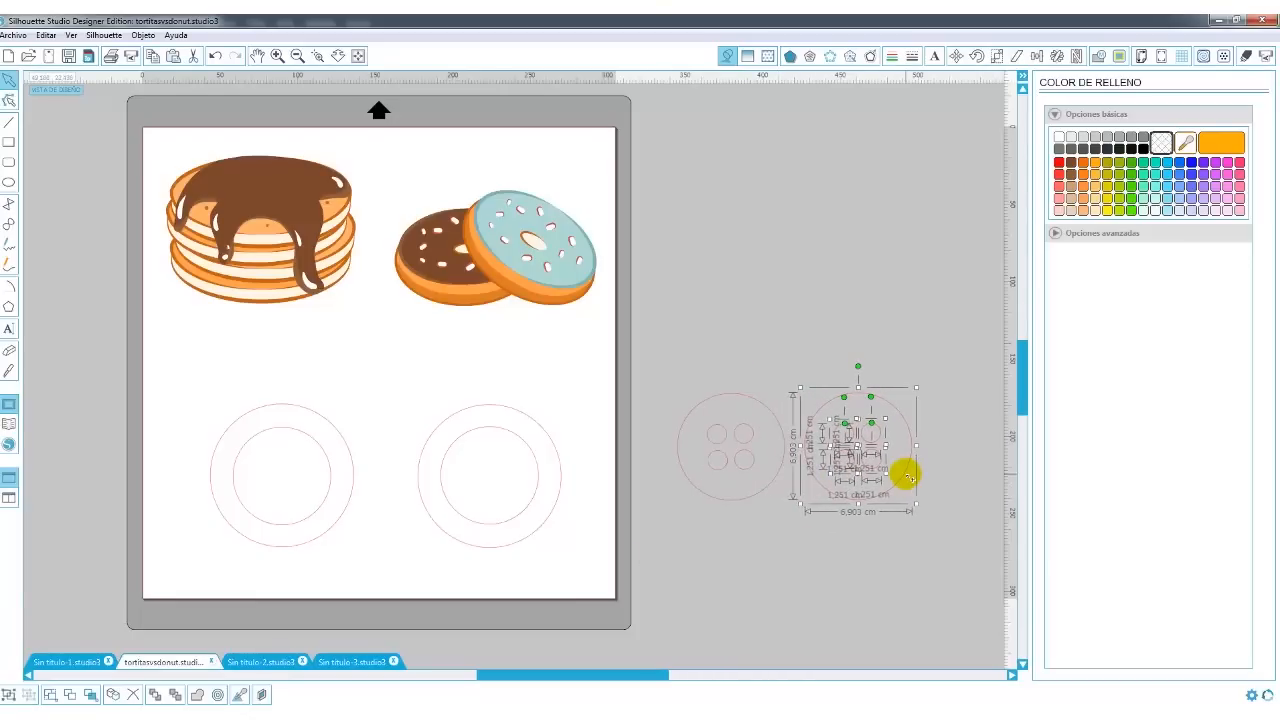
click(898, 305)
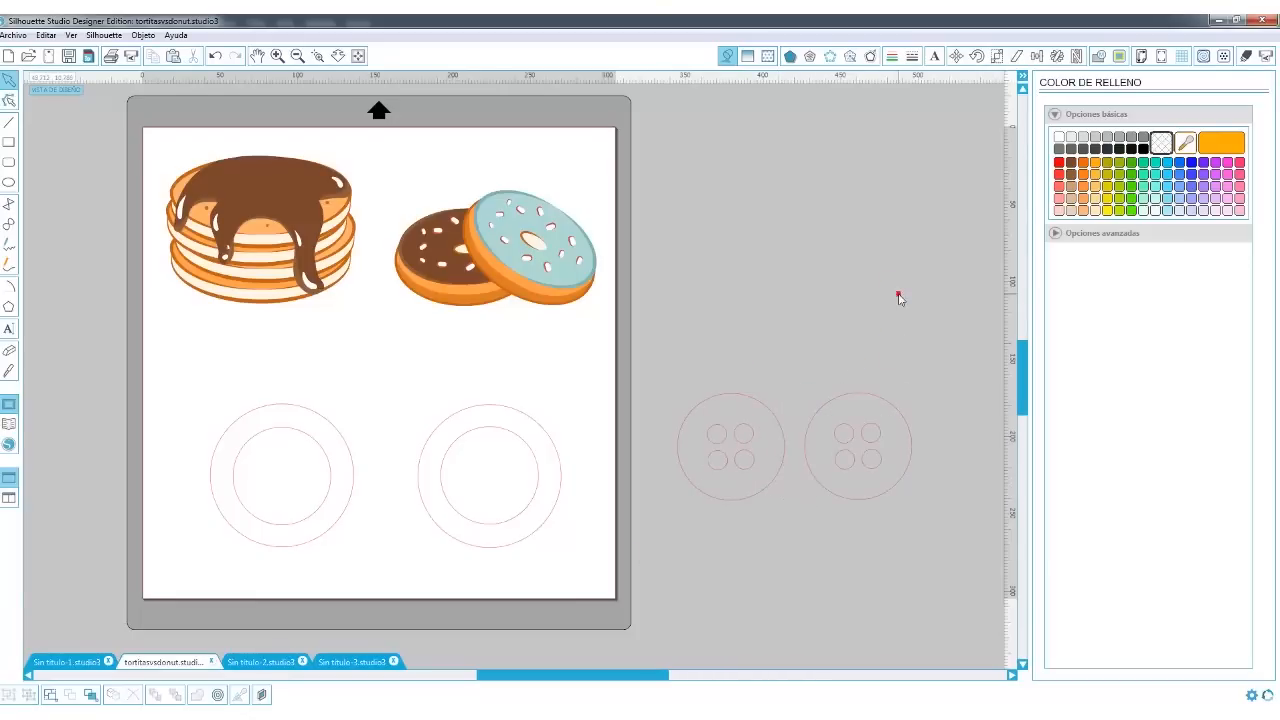
- Combine the right button's outer circle and four holes into a compound path
click(1099, 57)
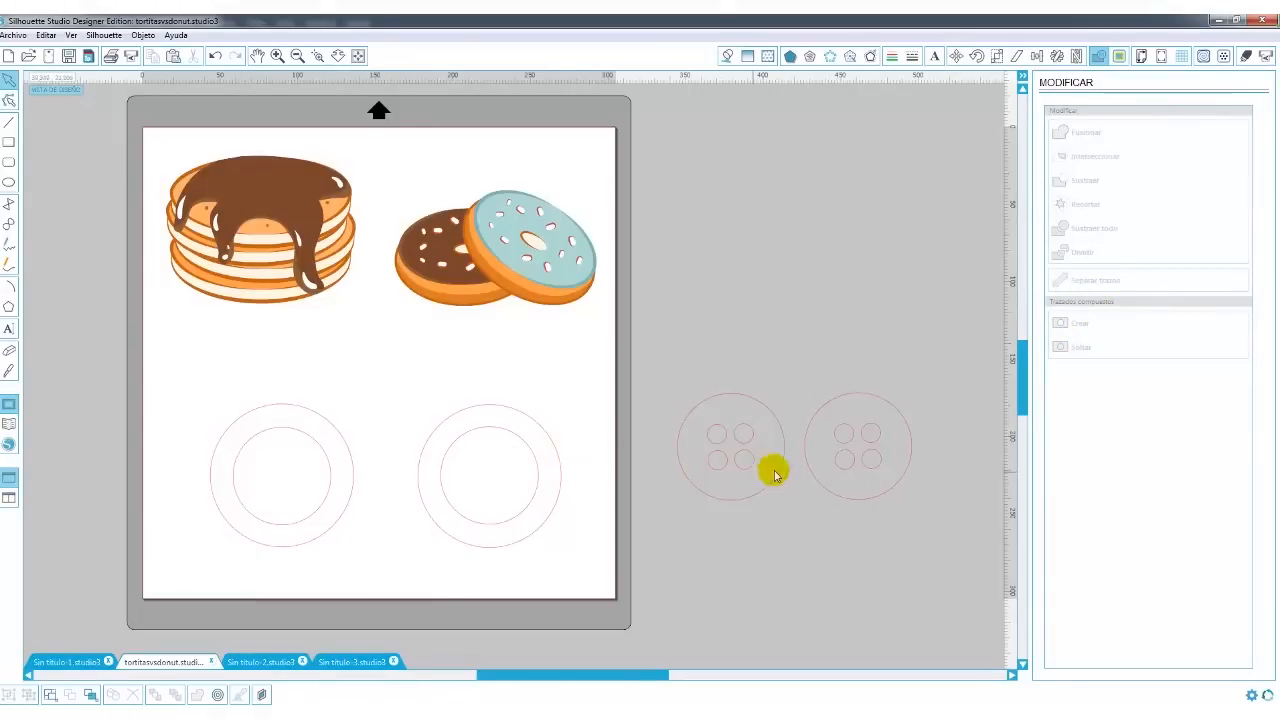
click(699, 481)
right_click(777, 469)
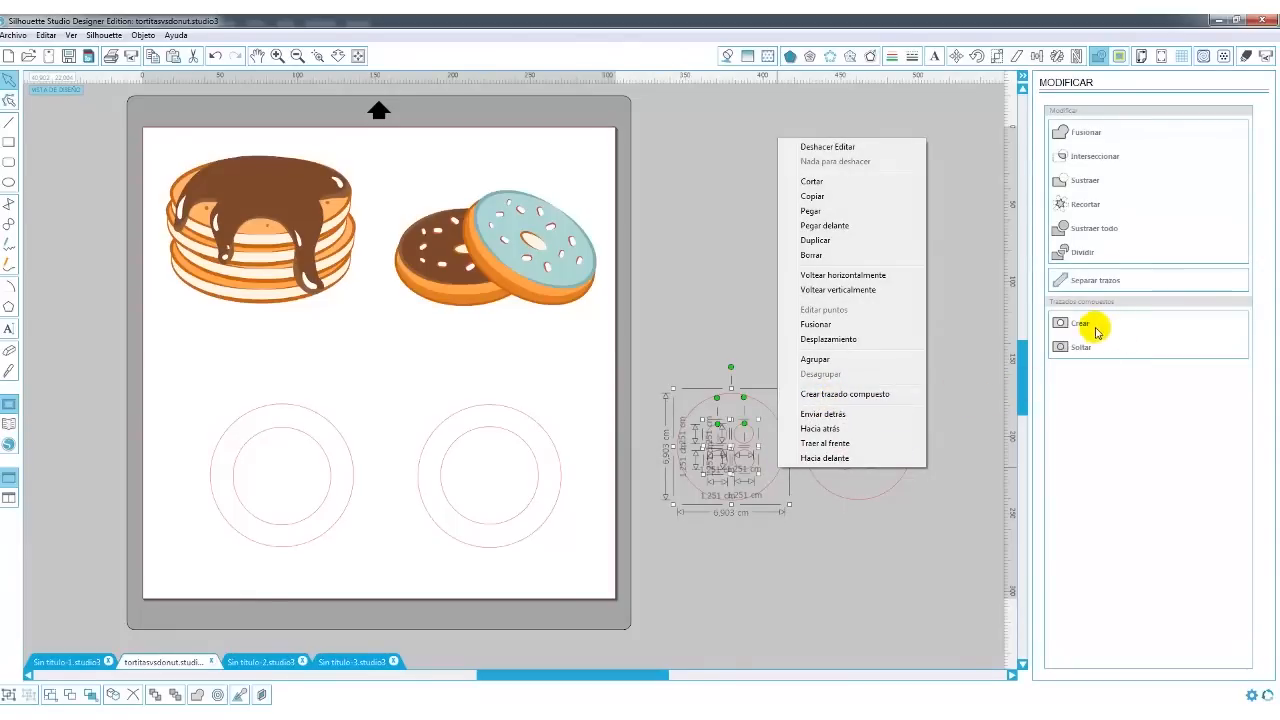
click(1107, 414)
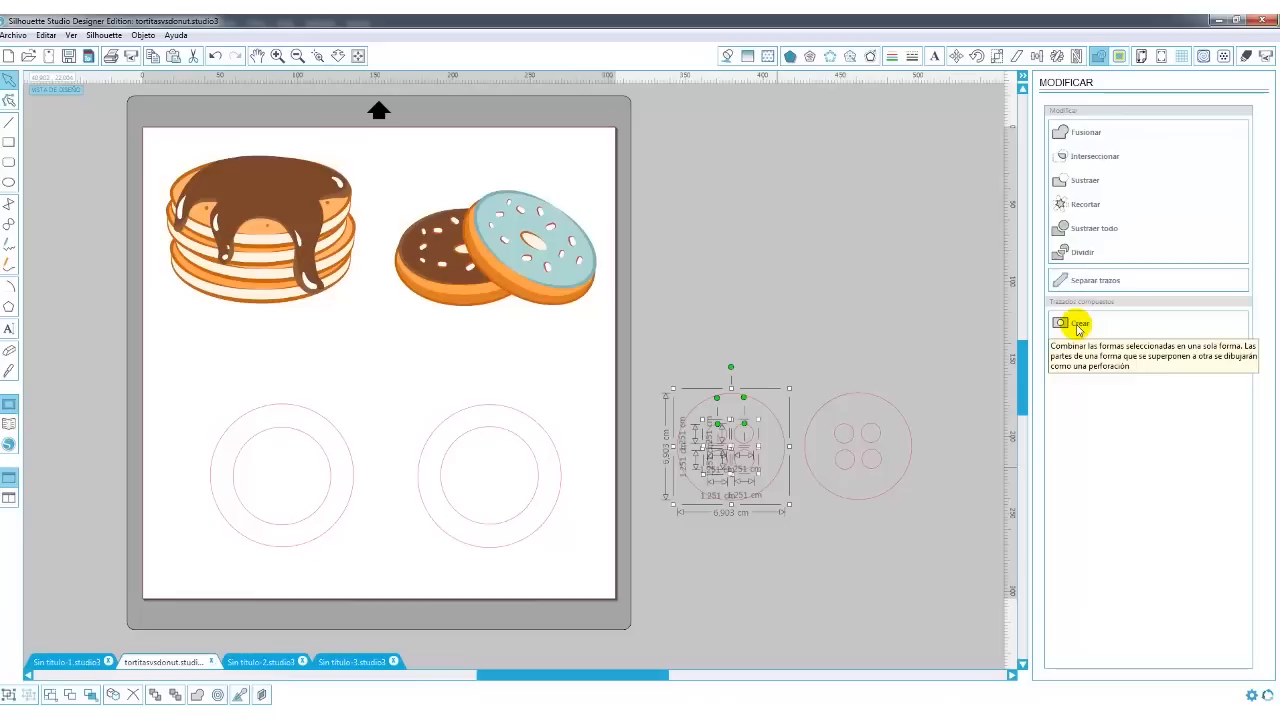
drag(960, 357, 785, 546)
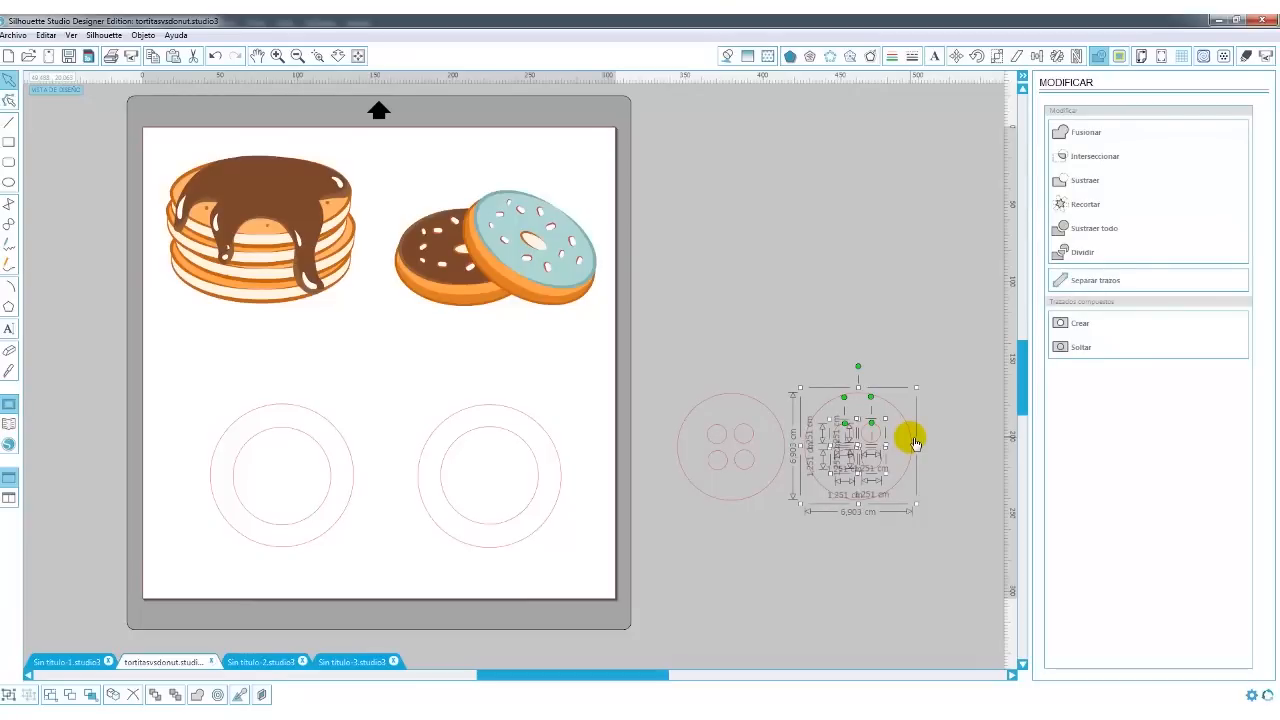
click(1081, 326)
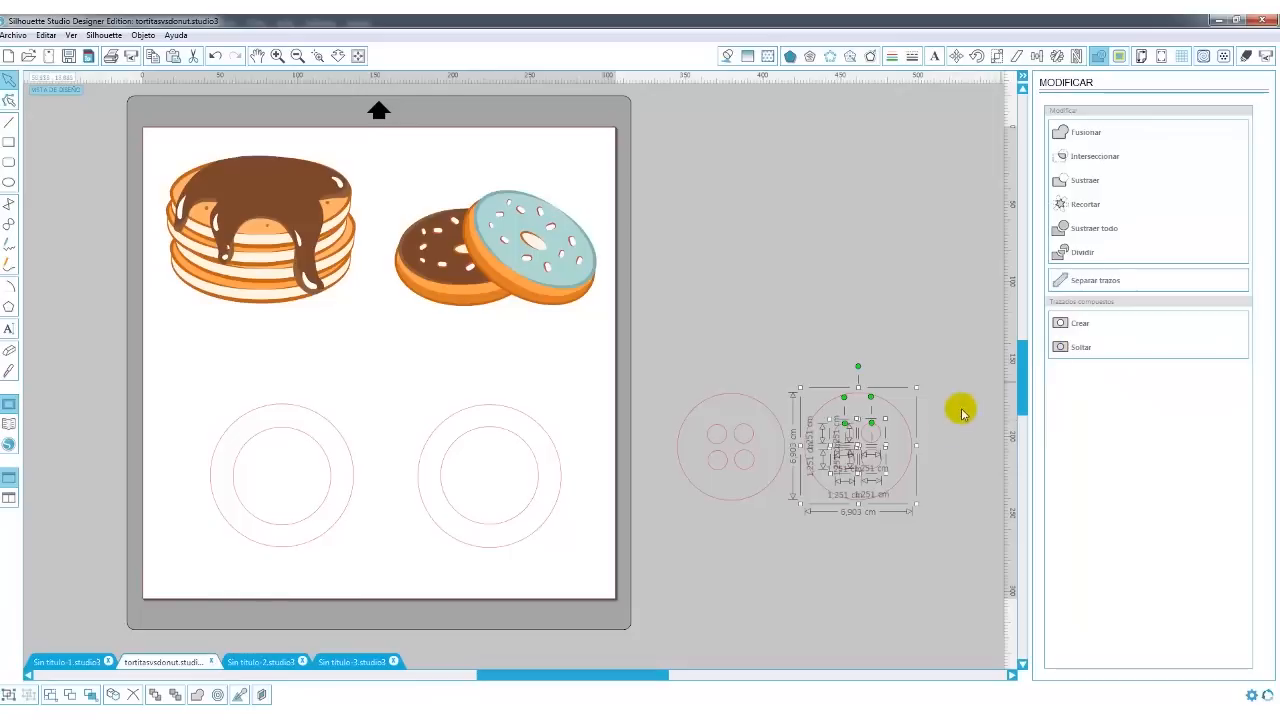
right_click(912, 437)
click(915, 351)
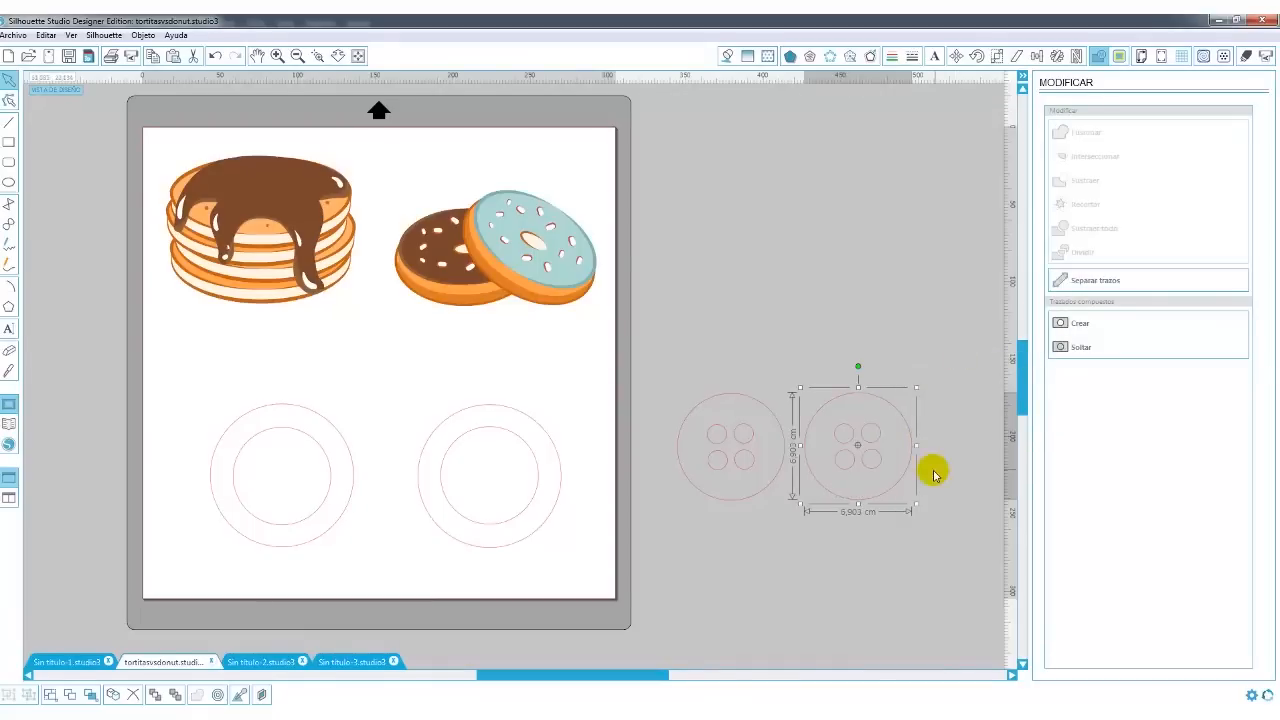
- Move the right button slightly as one piece and fill it with bright blue
drag(907, 476, 683, 467)
drag(845, 495, 906, 480)
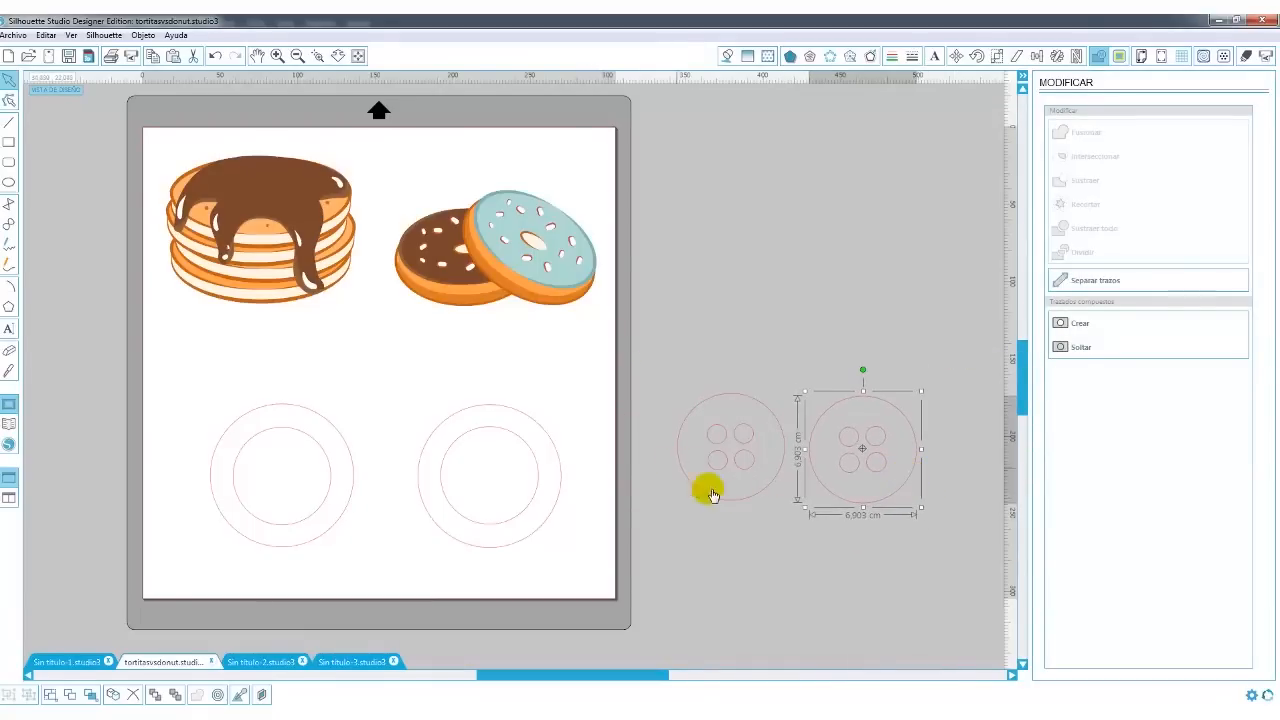
click(727, 55)
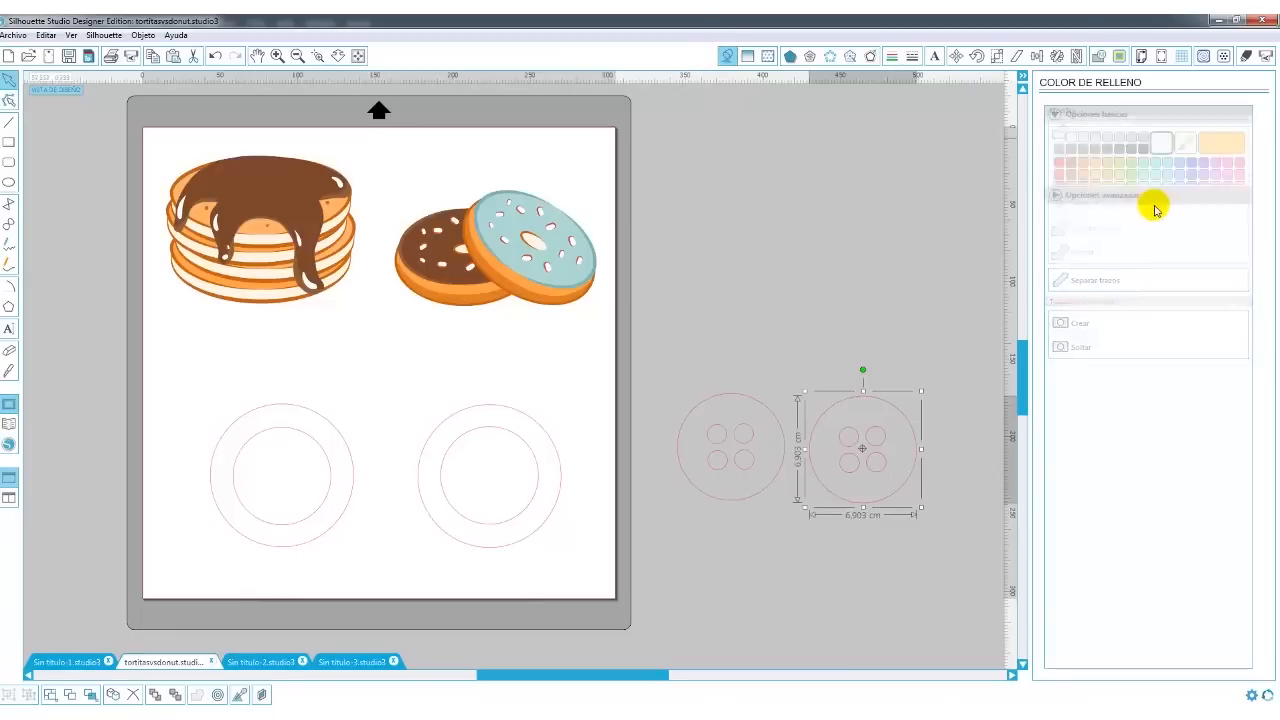
click(1167, 162)
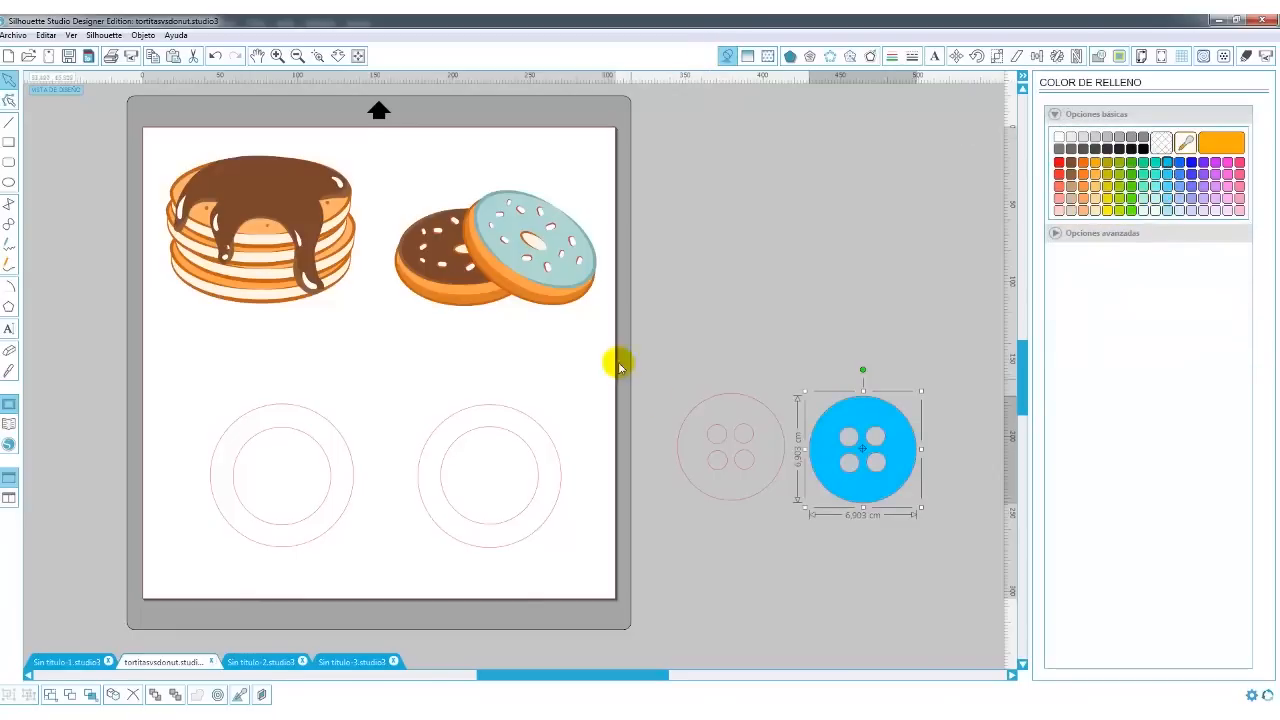
- Fill the left button's shapes with bright blue and recolour its four holes green
drag(619, 364, 803, 525)
click(1167, 162)
click(802, 334)
drag(800, 310, 699, 473)
click(1130, 163)
click(805, 325)
- Nudge the right button slightly and select each button in turn to compare separate shapes with a compound path
mouse_move(832, 483)
mouse_down()
mouse_move(527, 309)
mouse_move(293, 239)
mouse_move(249, 463)
mouse_move(423, 489)
mouse_move(778, 510)
mouse_move(845, 490)
mouse_up()
click(717, 436)
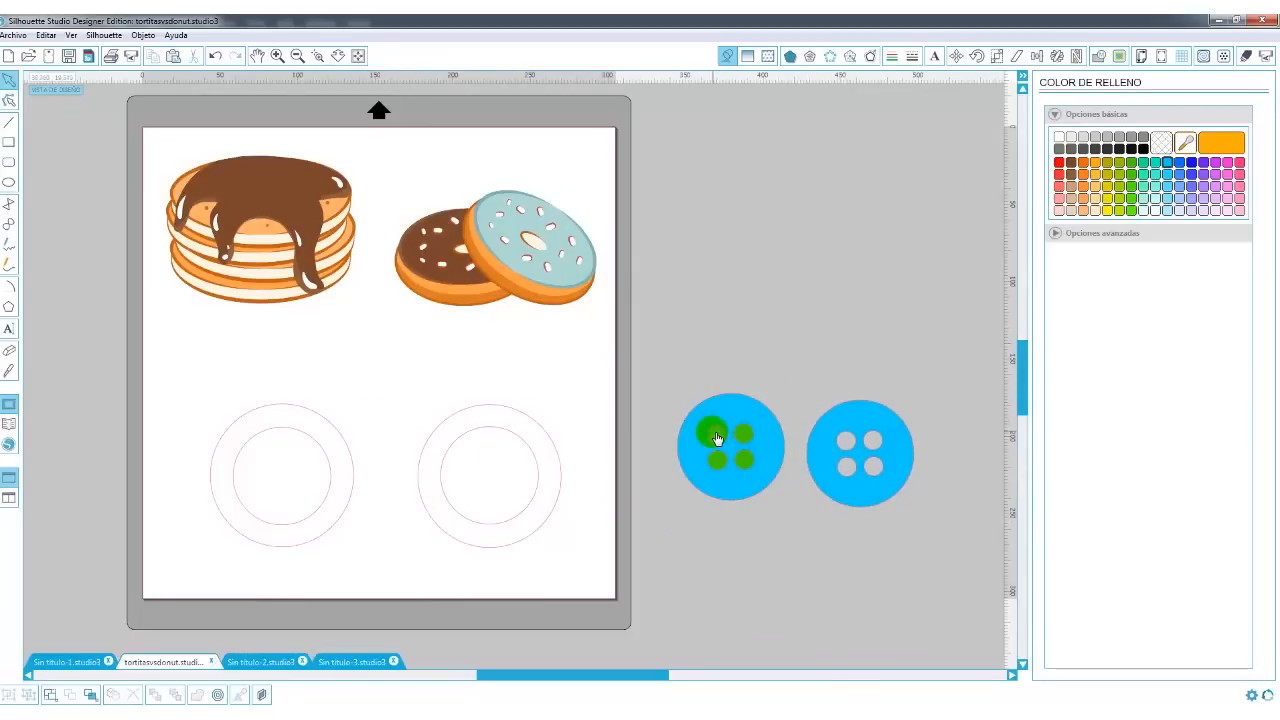
drag(656, 352, 792, 523)
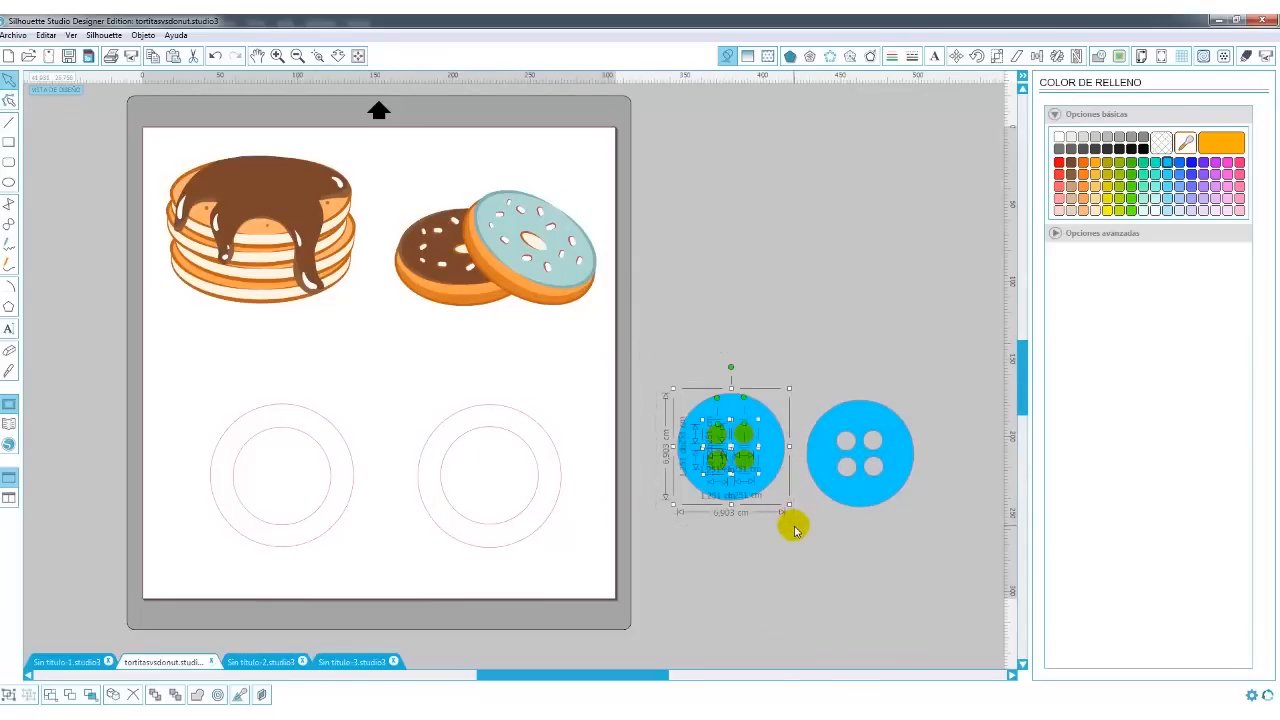
drag(937, 355, 786, 557)
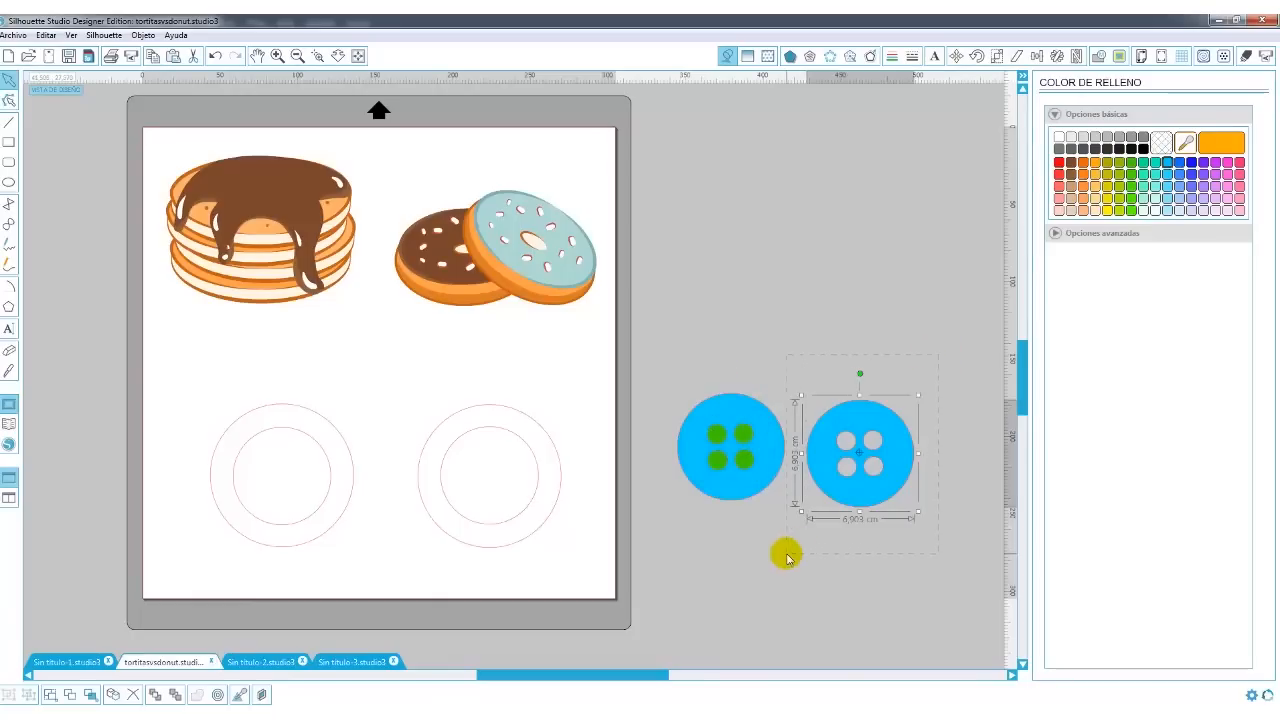
click(853, 609)
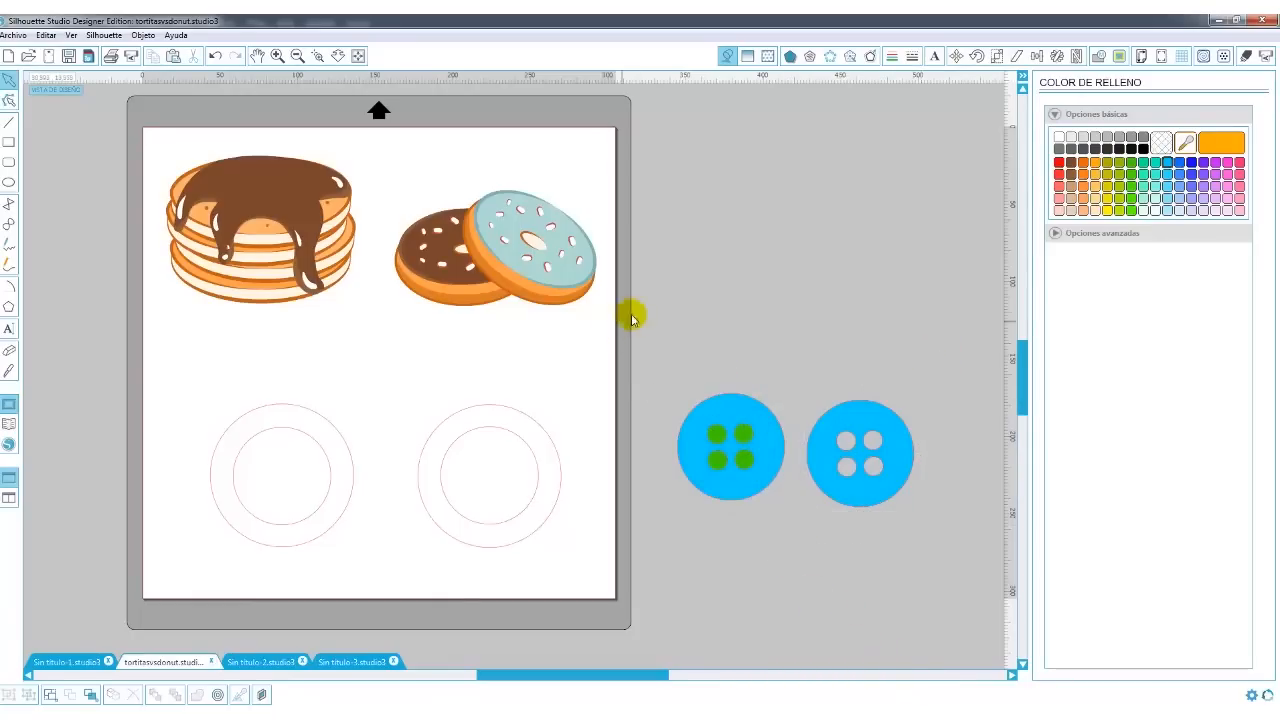
- Make the left button's blue circle and four green holes a compound path and nudge it slightly as one piece
drag(669, 341, 806, 562)
right_click(766, 458)
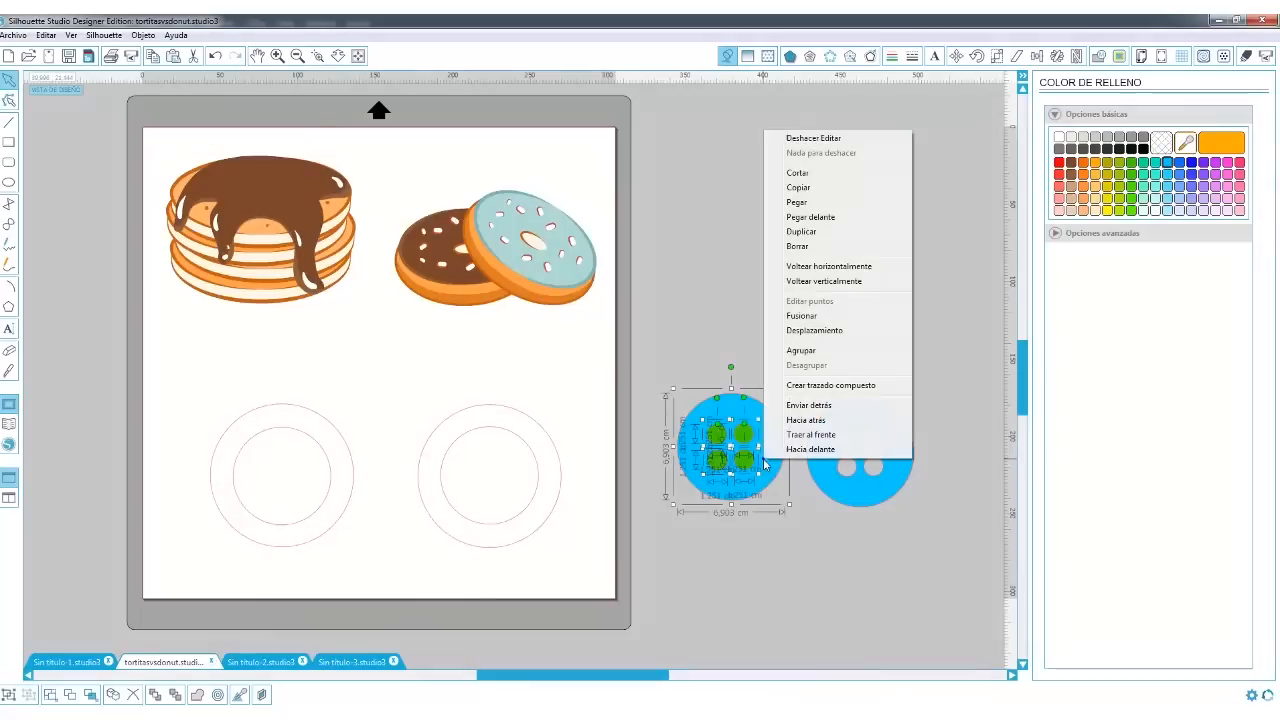
click(806, 386)
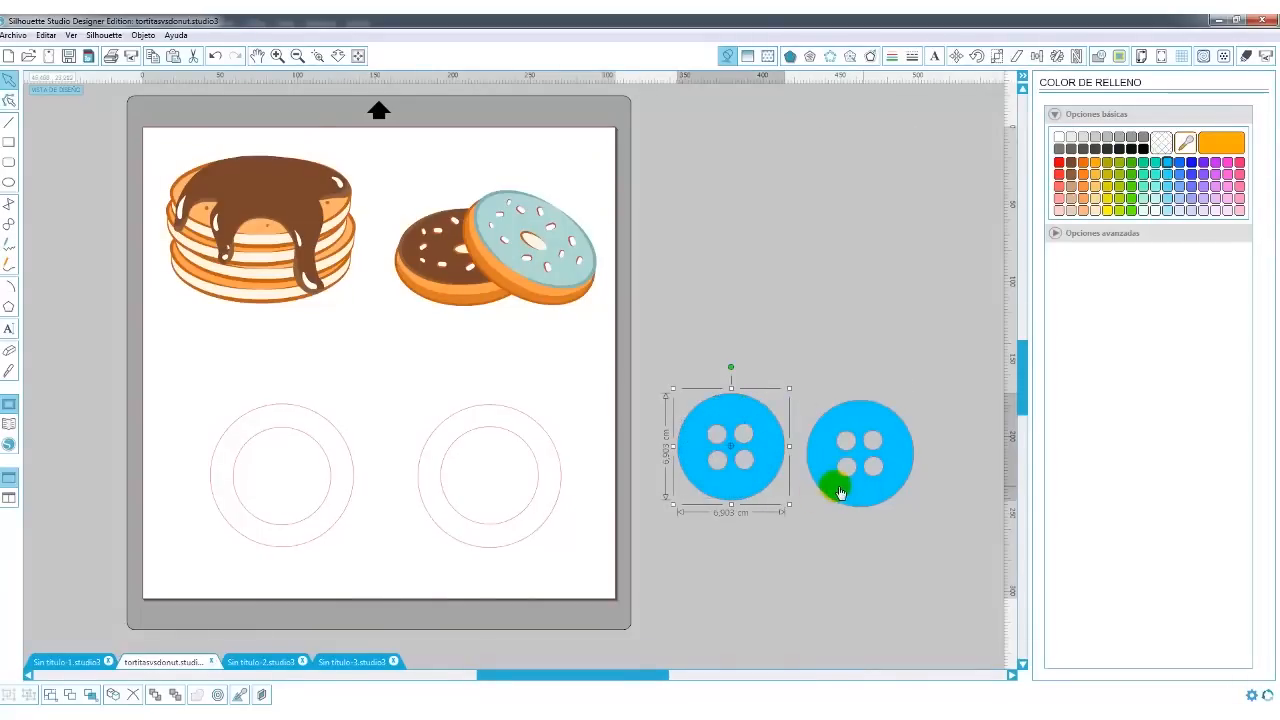
mouse_move(753, 487)
mouse_down()
mouse_move(906, 489)
mouse_move(762, 492)
mouse_up()
- Nudge the right button slightly and release its compound path
click(858, 493)
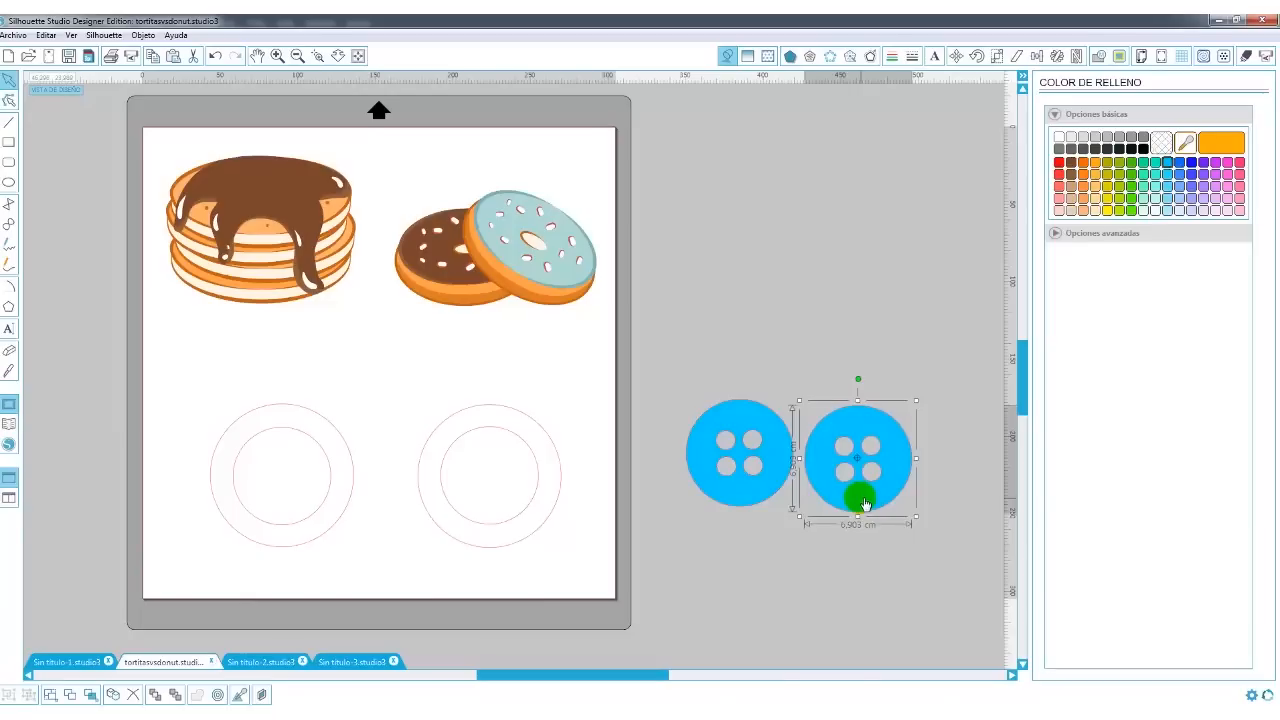
right_click(864, 500)
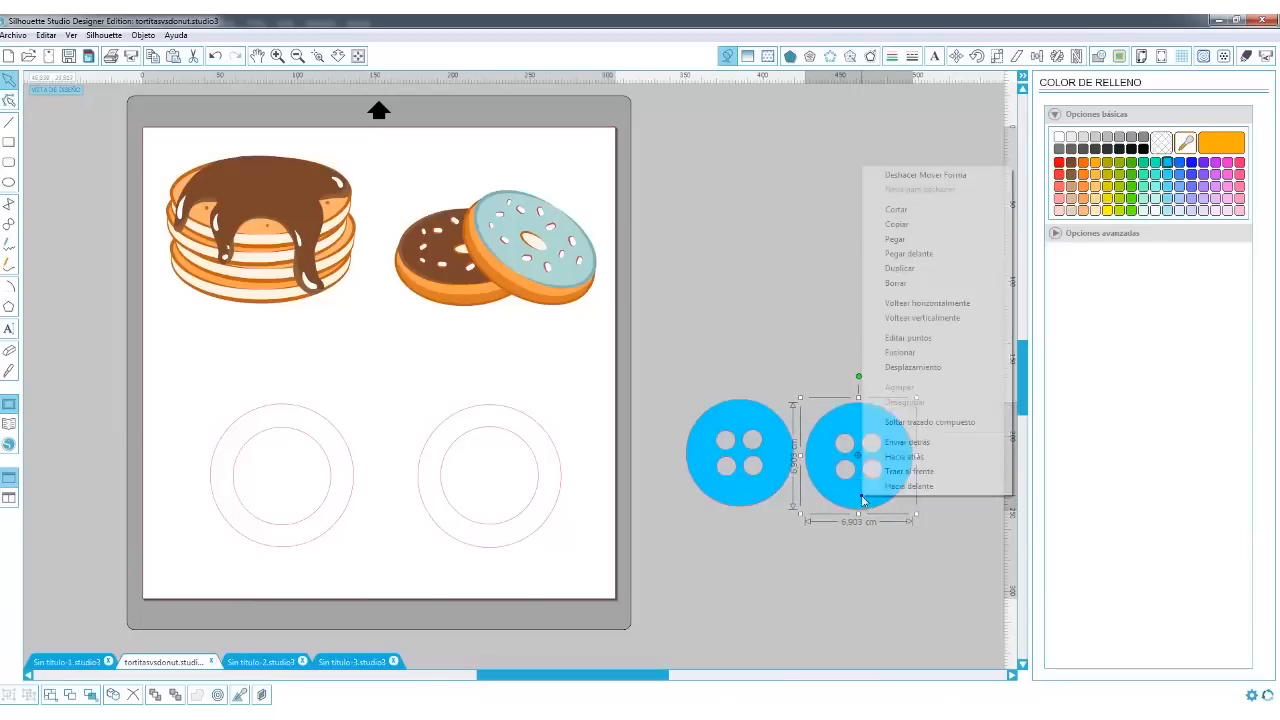
click(916, 424)
click(892, 590)
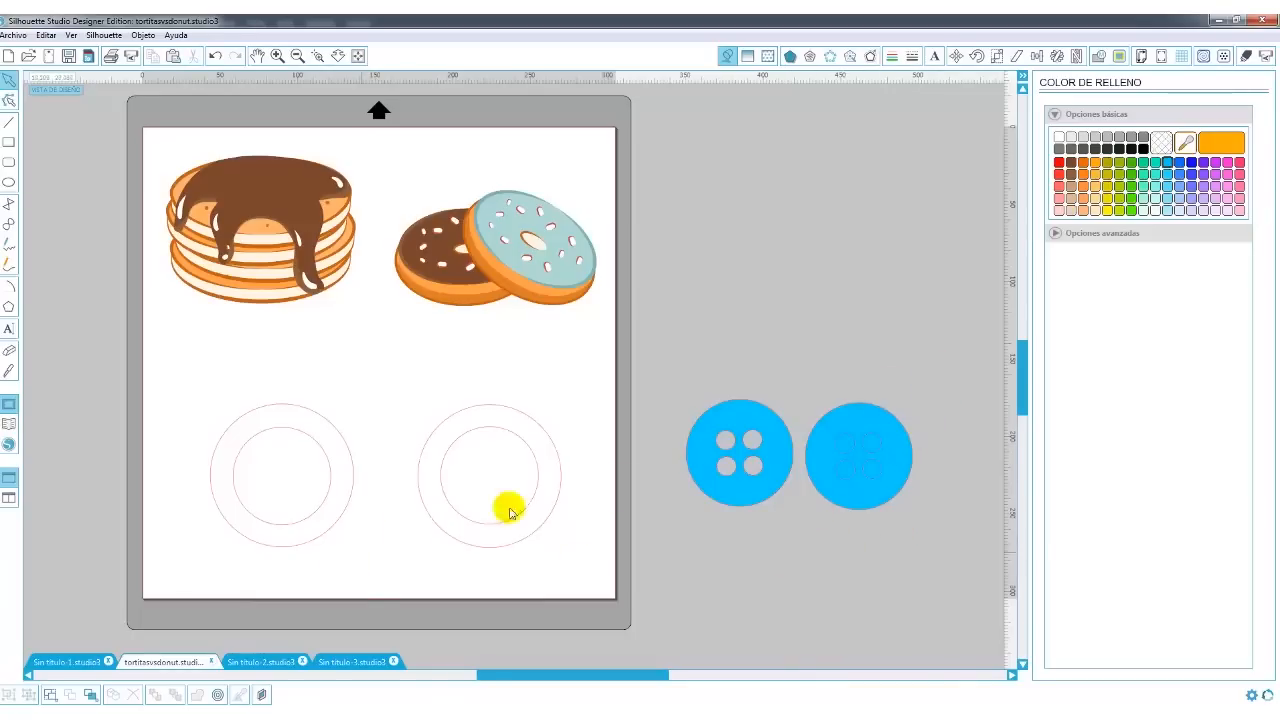
- Remove the fill from both buttons by making it transparent
drag(962, 346, 636, 560)
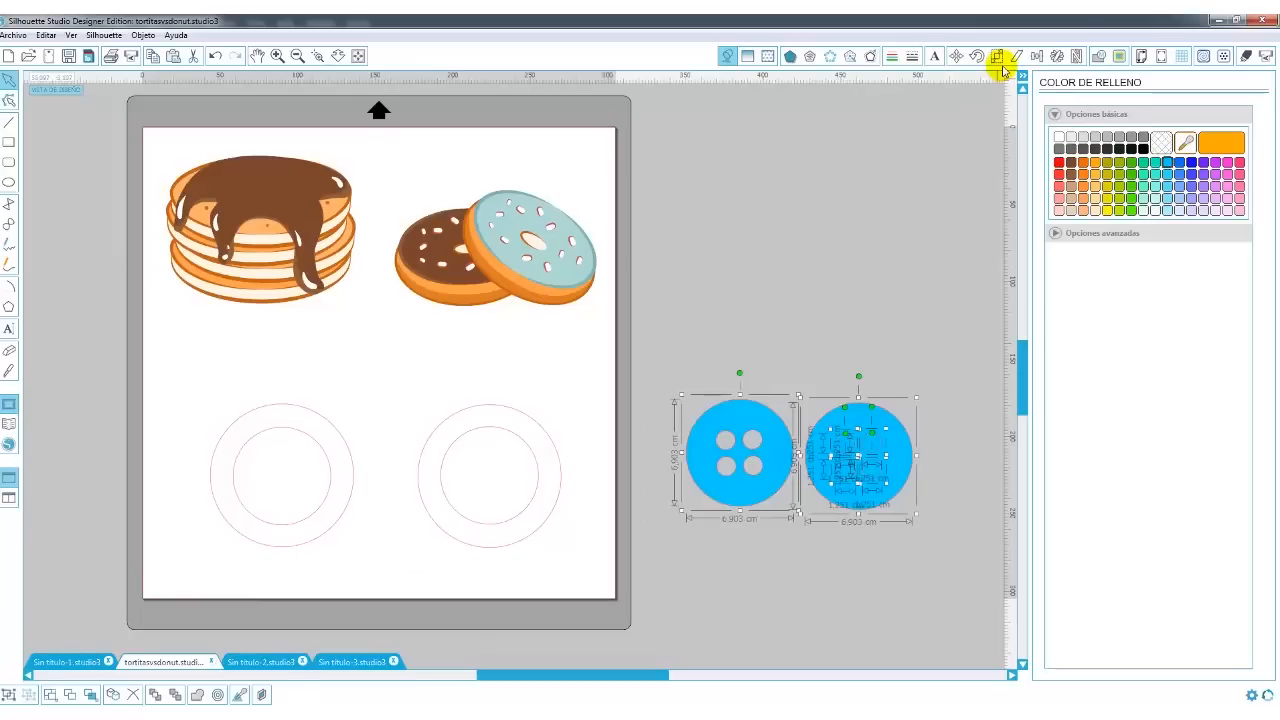
click(1162, 144)
click(950, 408)
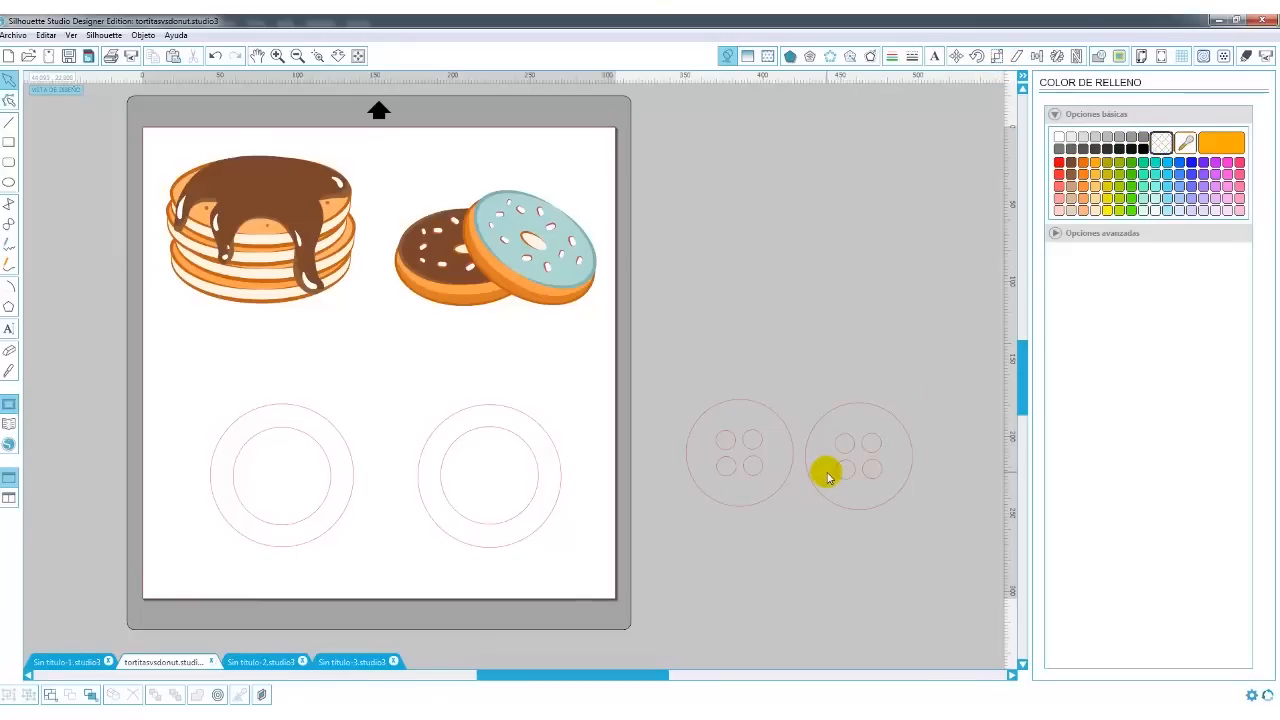
- Move both pairs of concentric circles on the page up together, closer to the pancake and donut drawings
drag(609, 343, 116, 593)
drag(337, 514, 329, 453)
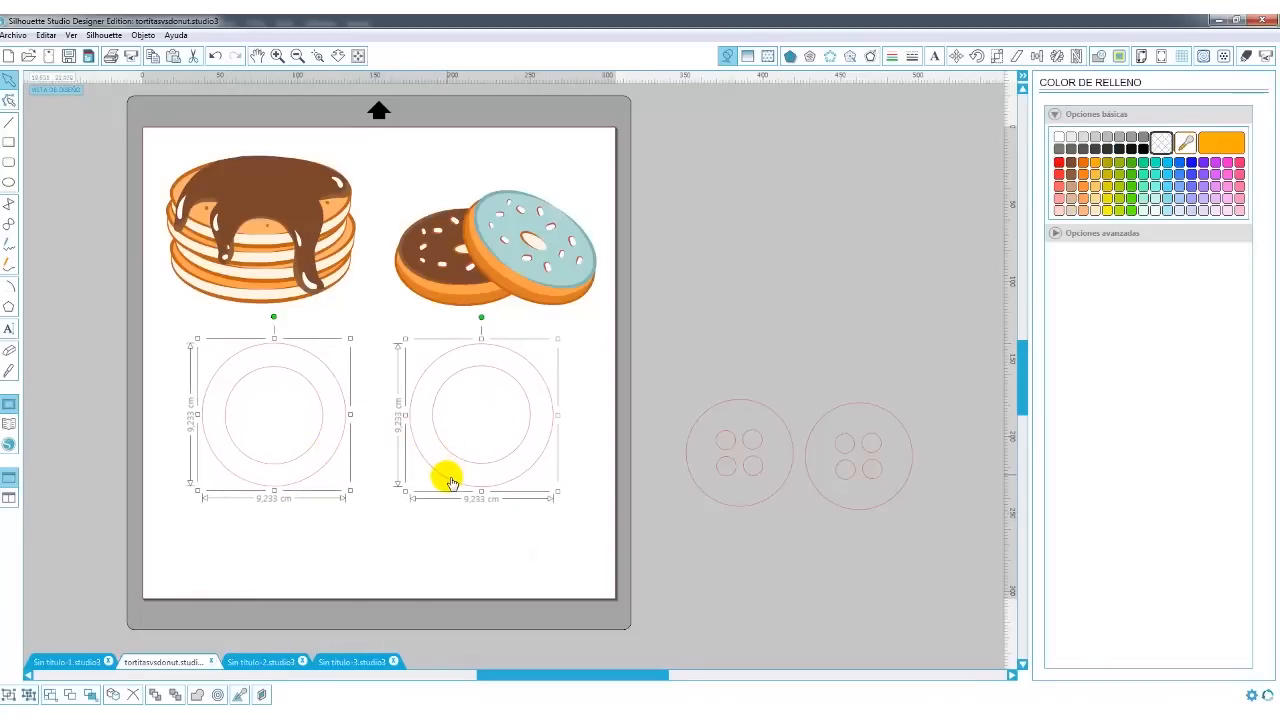
- Duplicate both pairs of concentric circles straight down so the copies overlap the lower edges of the originals
drag(450, 483, 452, 600)
click(619, 443)
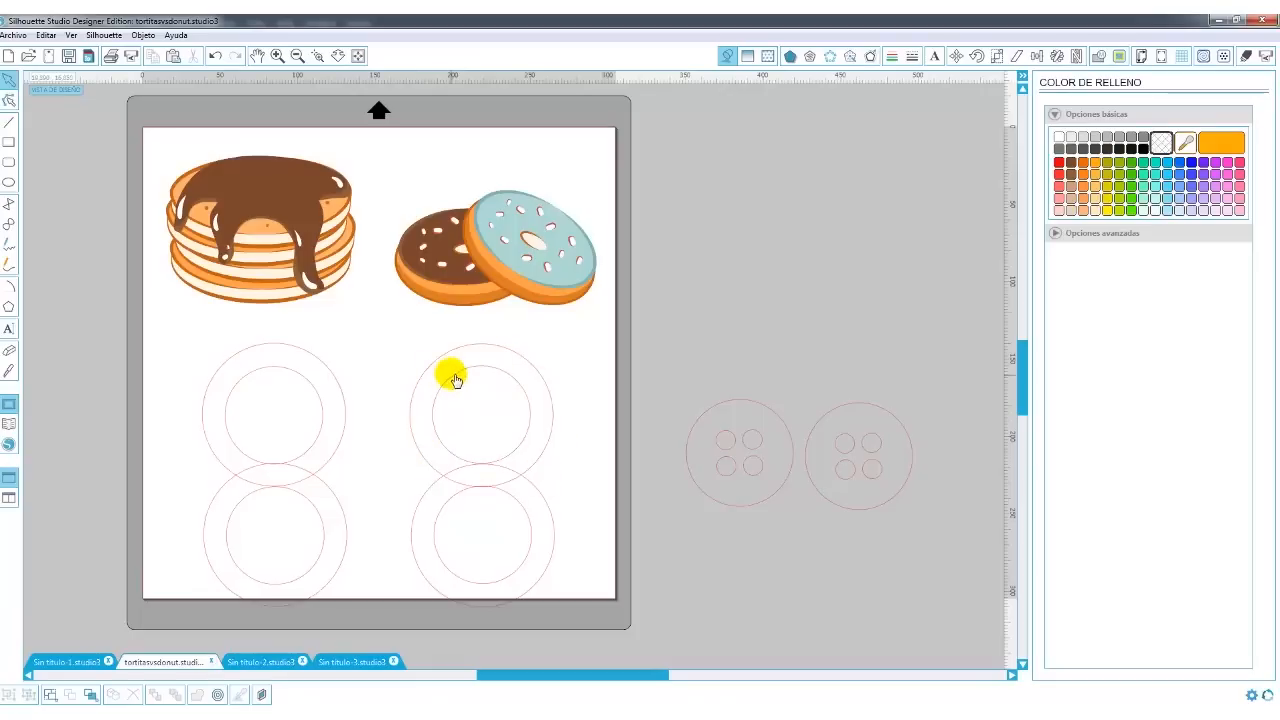
- Try welding the original and copied circle pairs together while unfilled, and undo the weld
drag(200, 392, 600, 617)
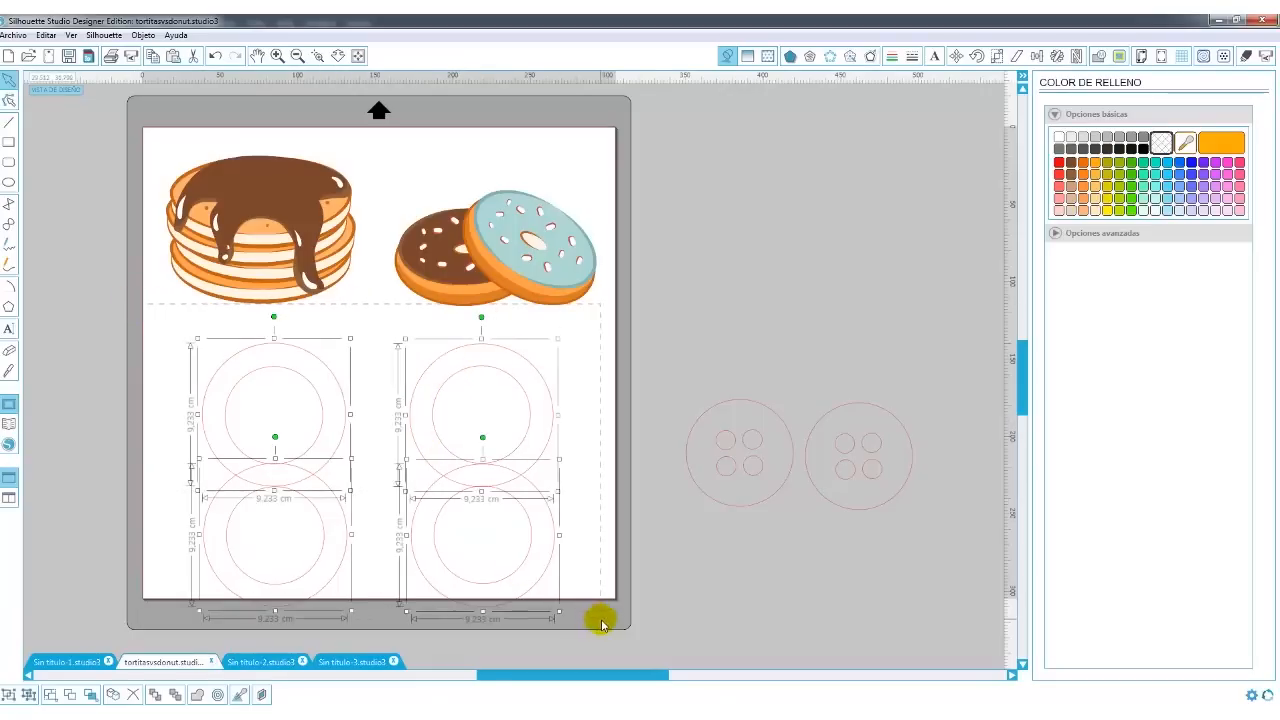
click(1104, 61)
click(1070, 132)
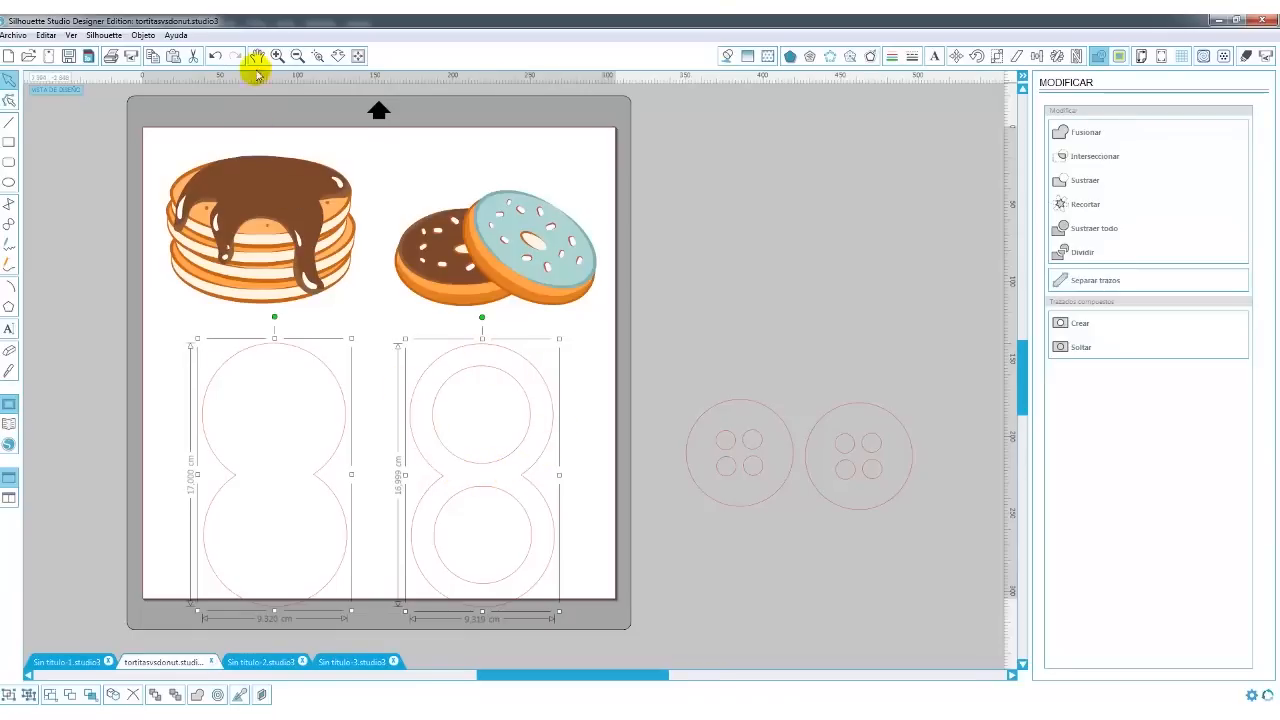
click(214, 56)
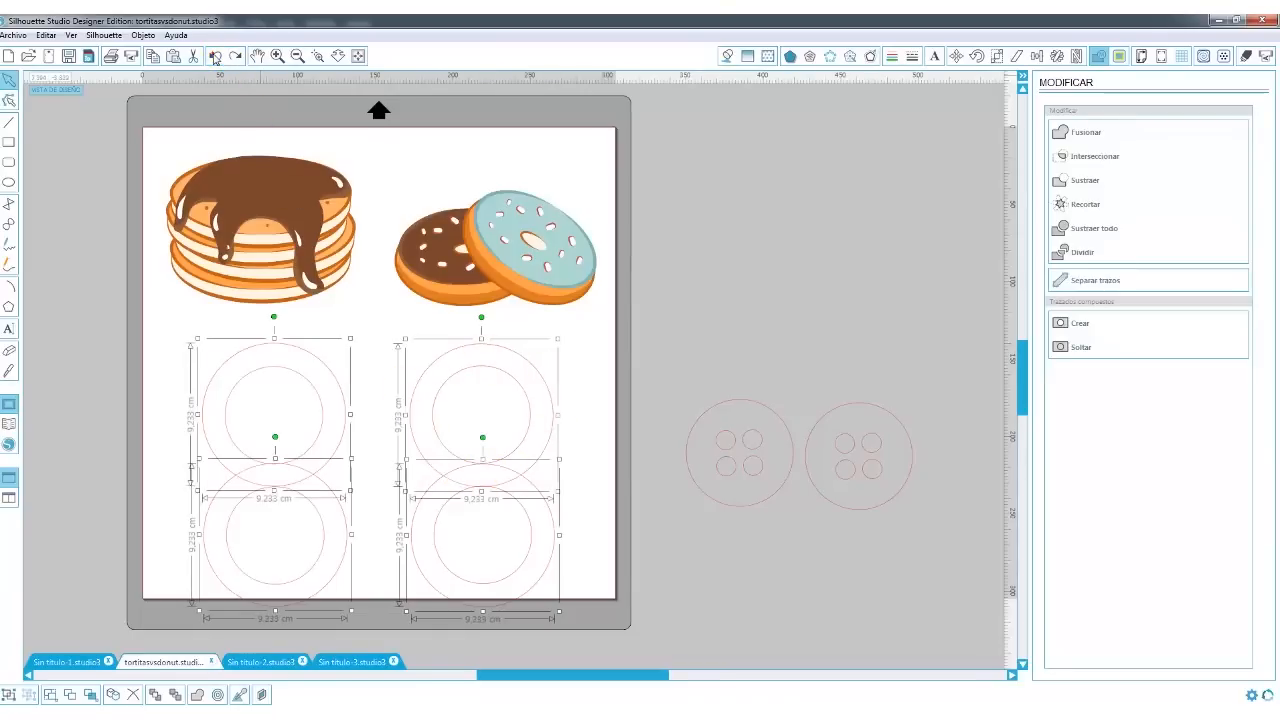
- Fill the original and copied circle pairs on the page with blue
click(730, 56)
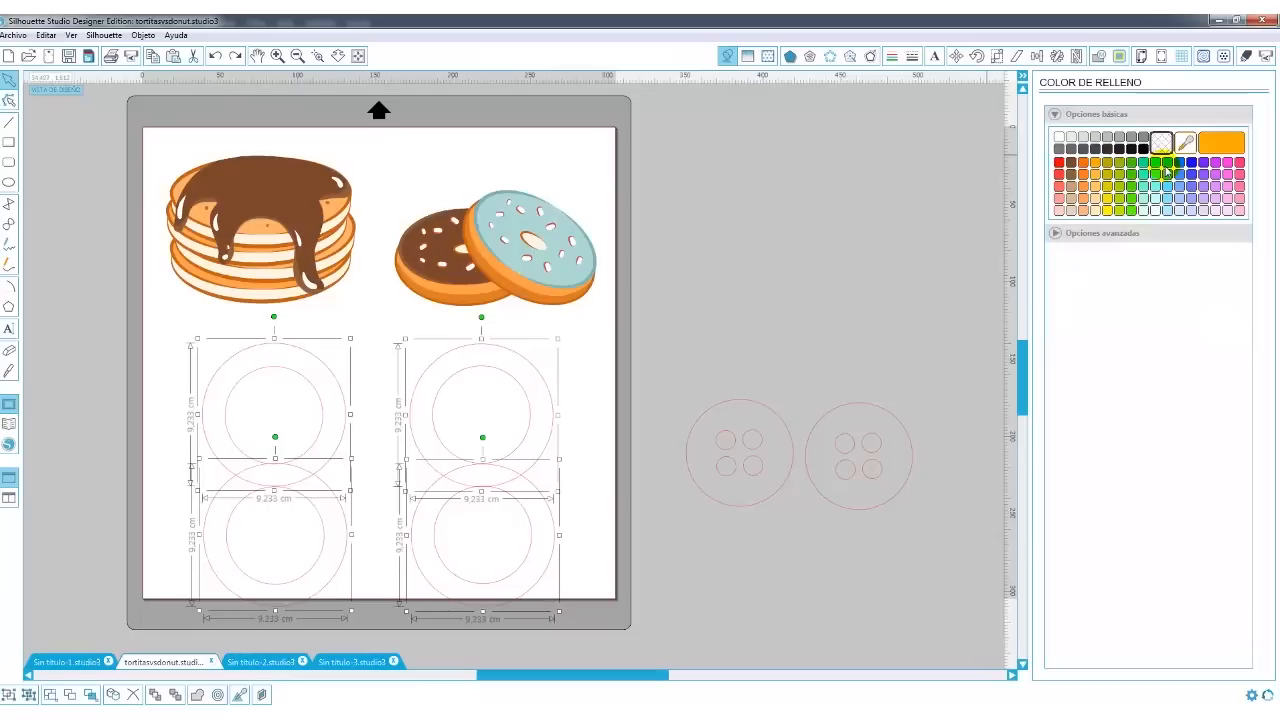
click(1167, 163)
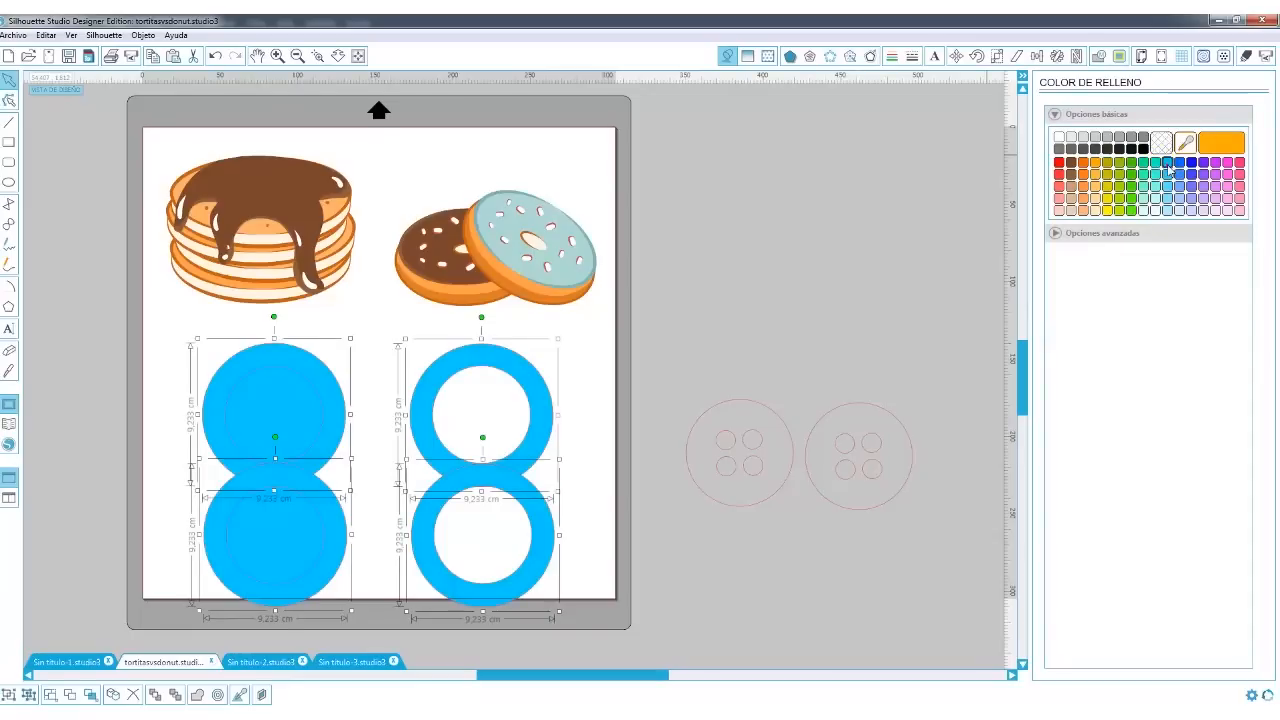
- Weld the blue-filled overlapping circle pairs to compare the two results, and undo the weld
click(1098, 56)
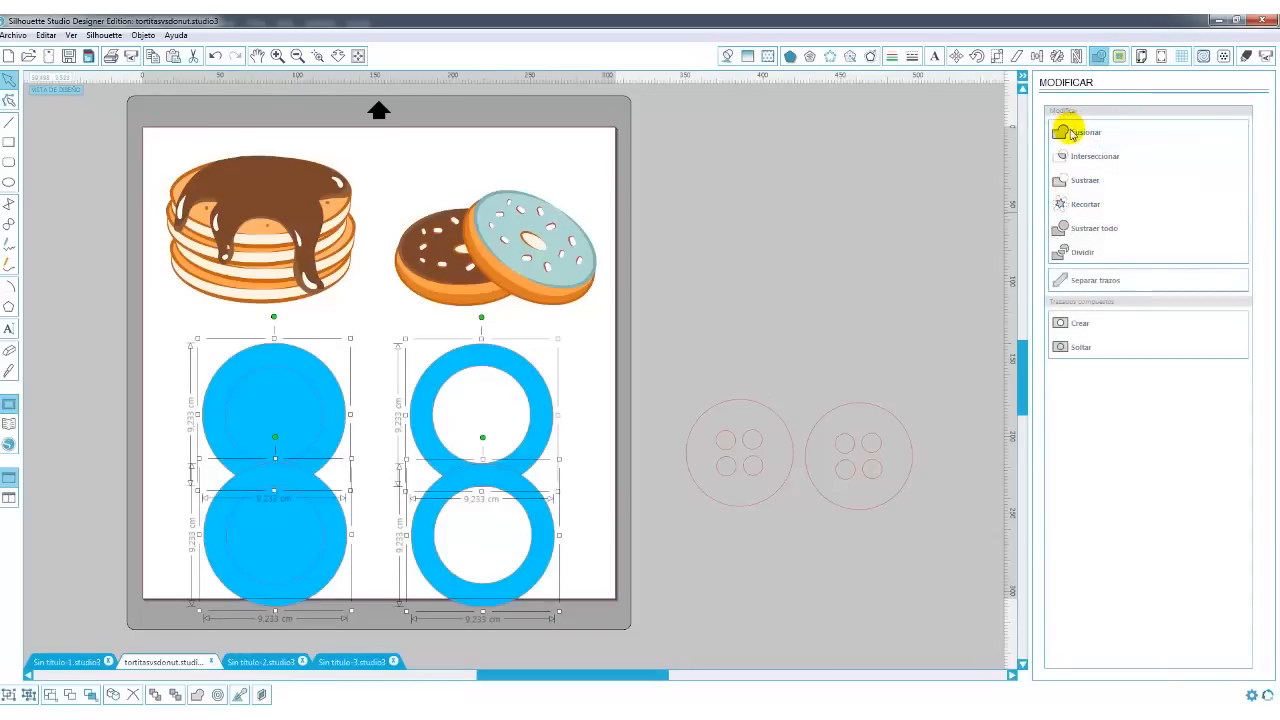
click(1070, 133)
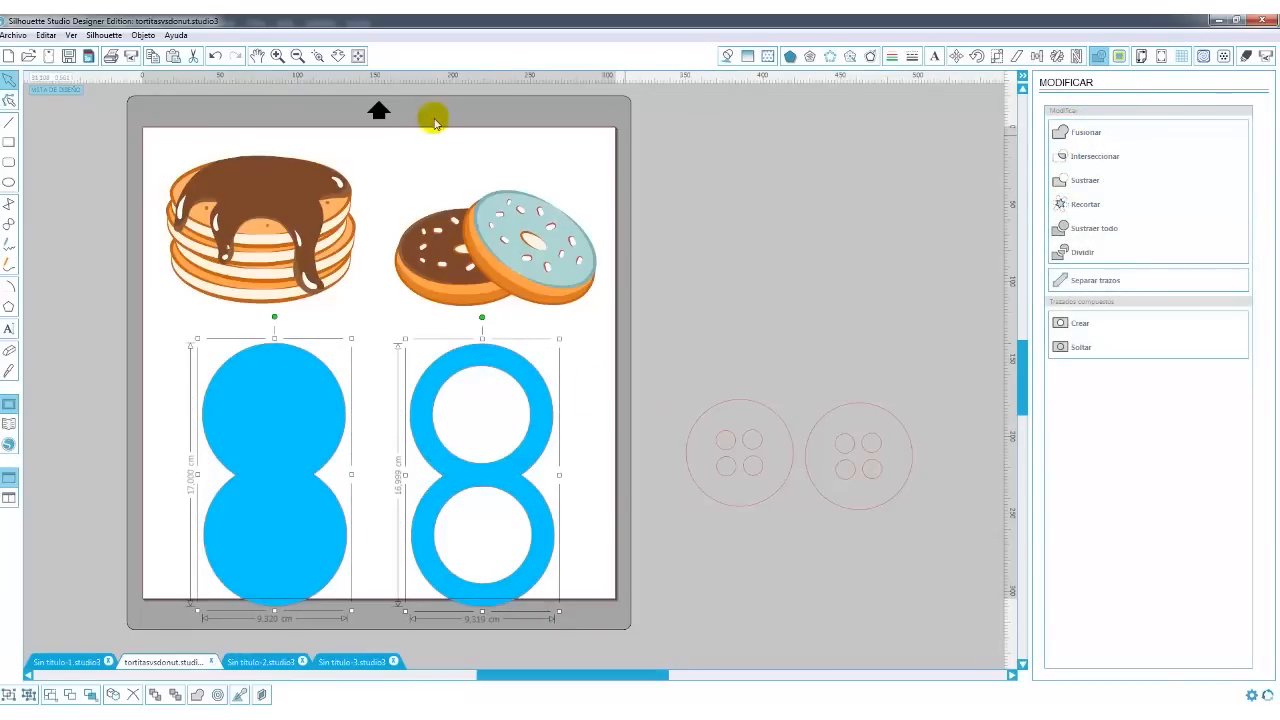
click(216, 57)
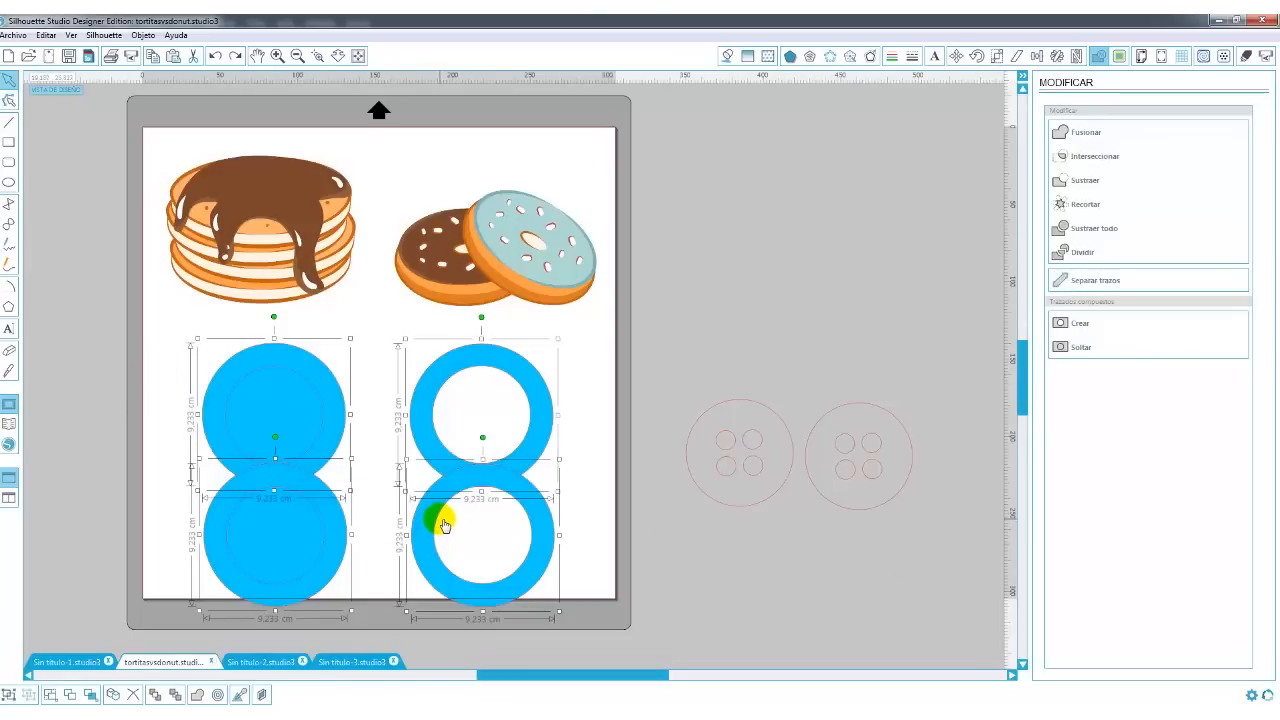
- In the Sin título-2 document, build a photo frame from a square about 13.3 cm wide and an inner rectangle about 12.1 by 10.1 cm
click(341, 663)
click(248, 662)
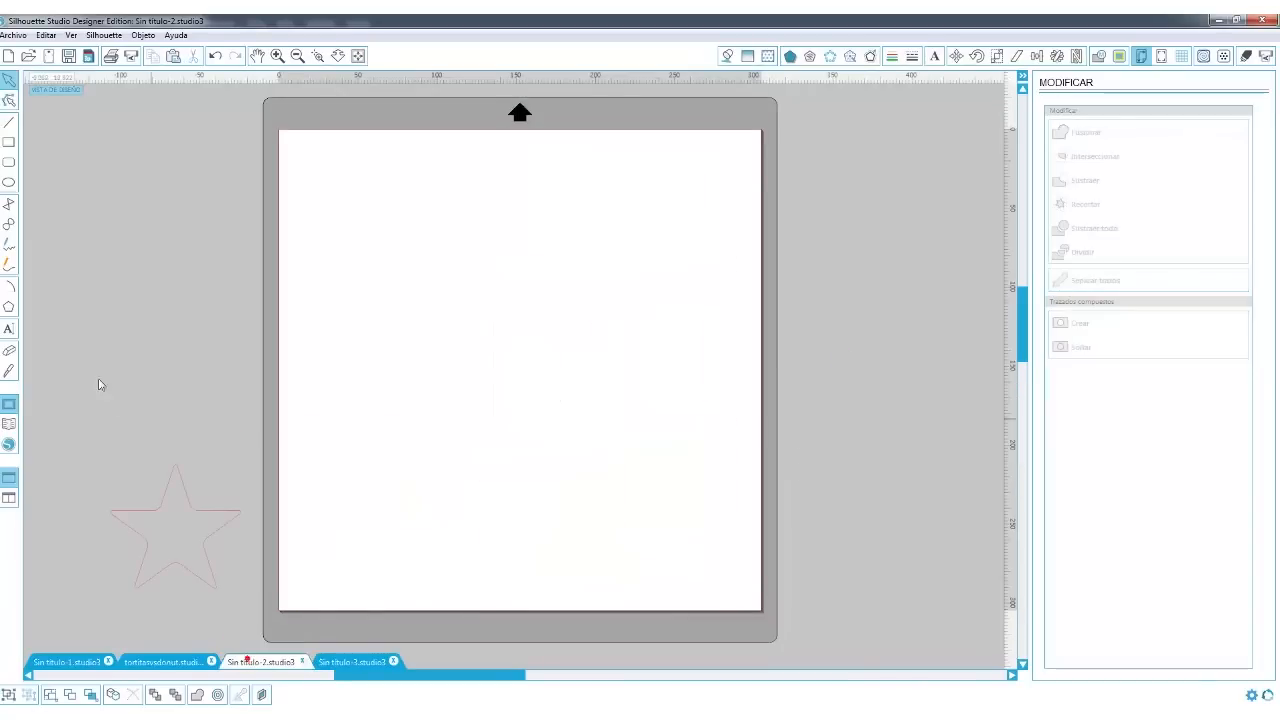
mouse_move(377, 263)
mouse_down()
mouse_move(586, 478)
mouse_move(470, 416)
mouse_move(535, 414)
mouse_up()
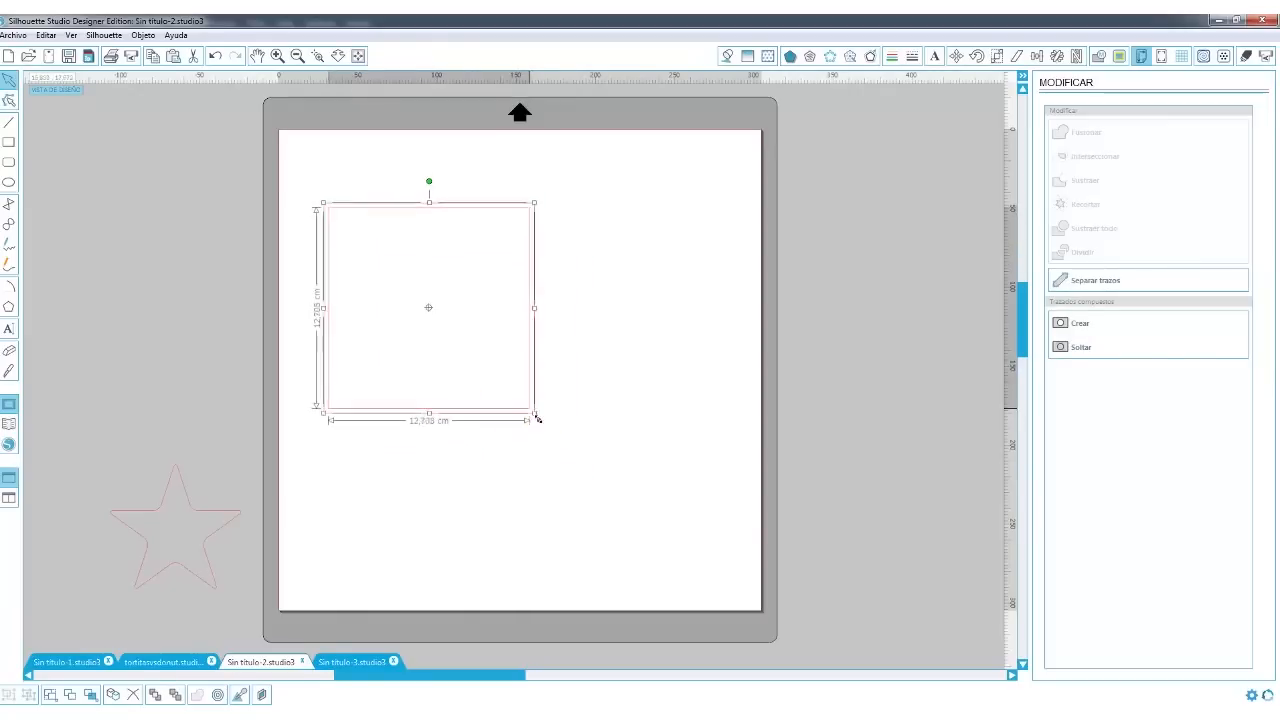
drag(428, 411, 428, 376)
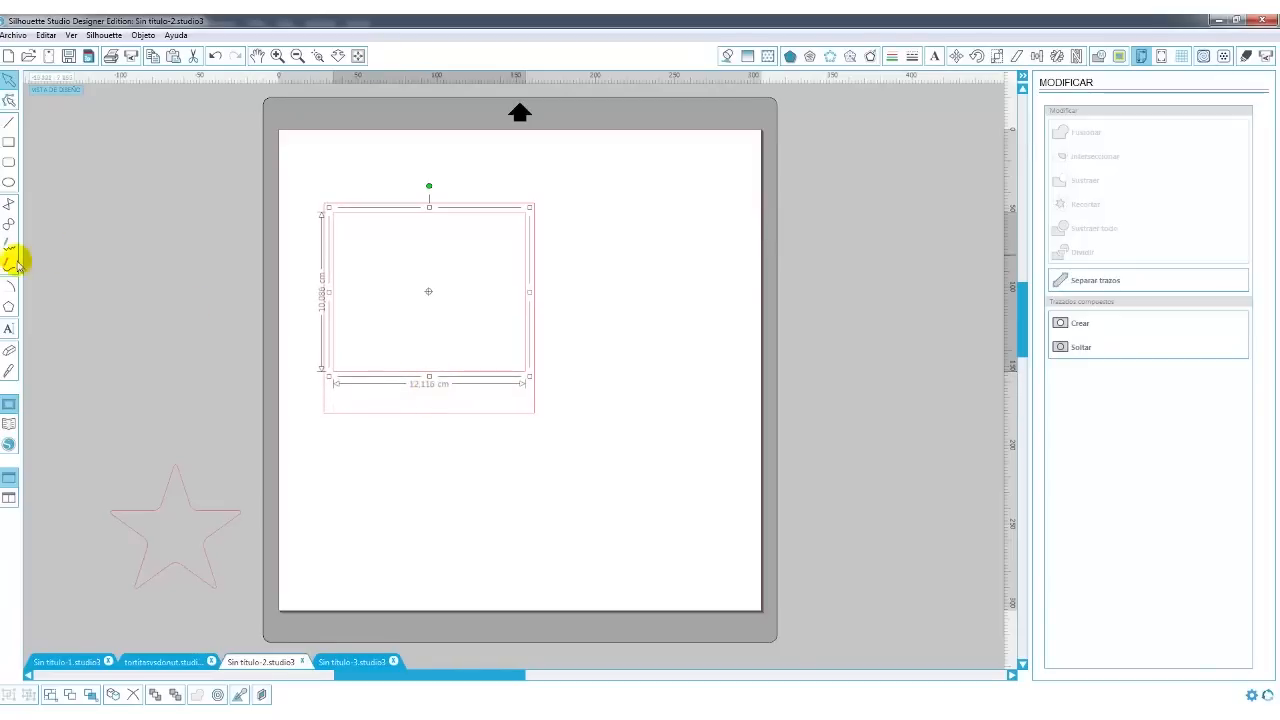
- Add the text "HOLA" below the frame and set its font to Bebas Neue
click(8, 329)
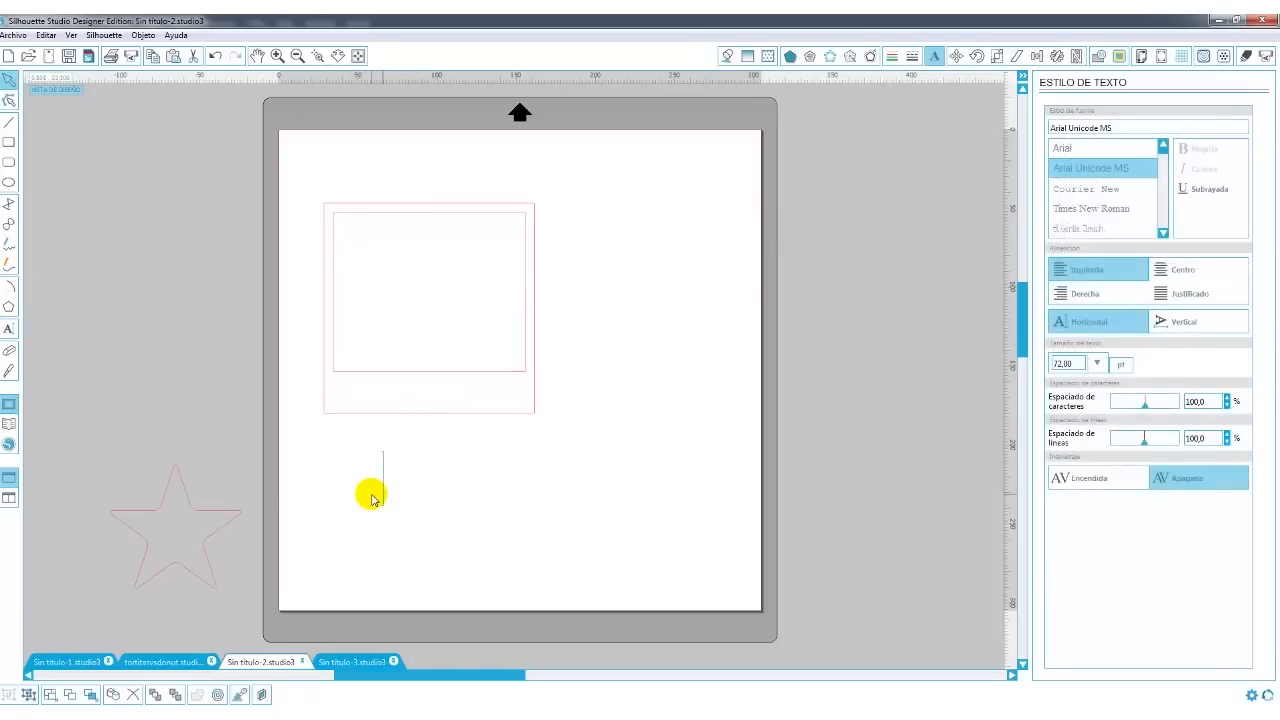
text(HOLA)
click(466, 491)
click(1094, 127)
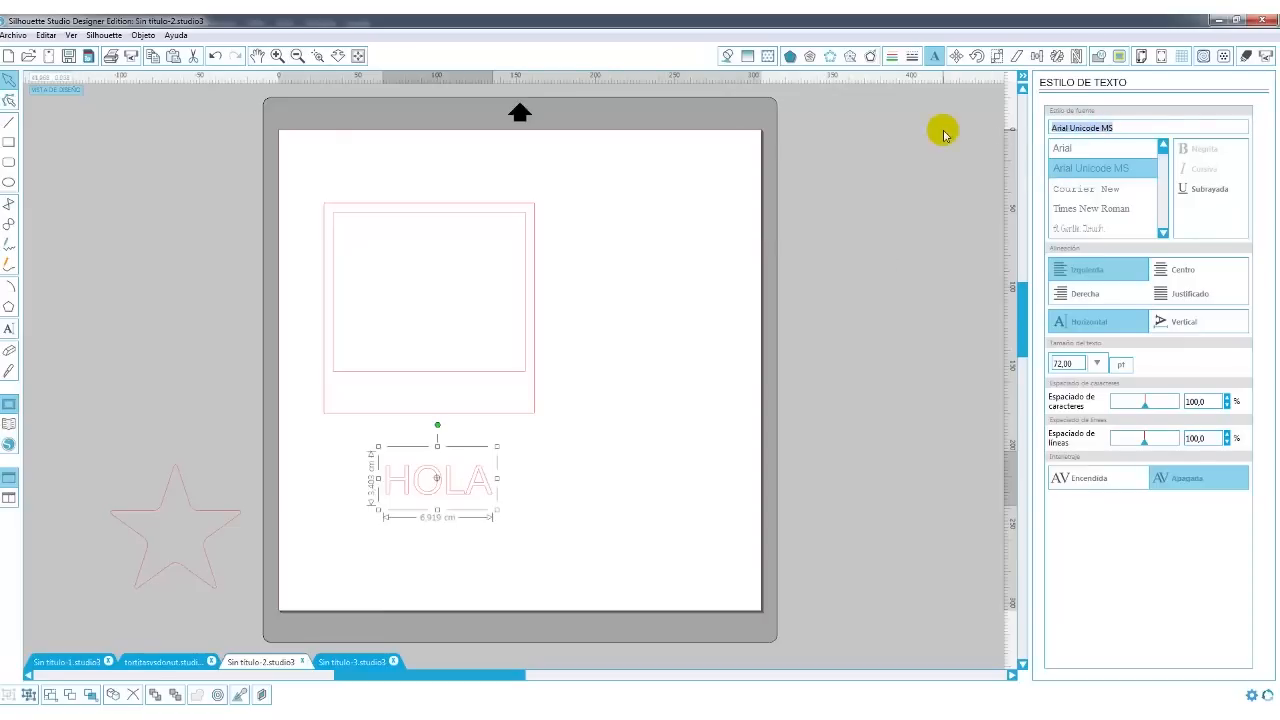
text(bebas Neue)
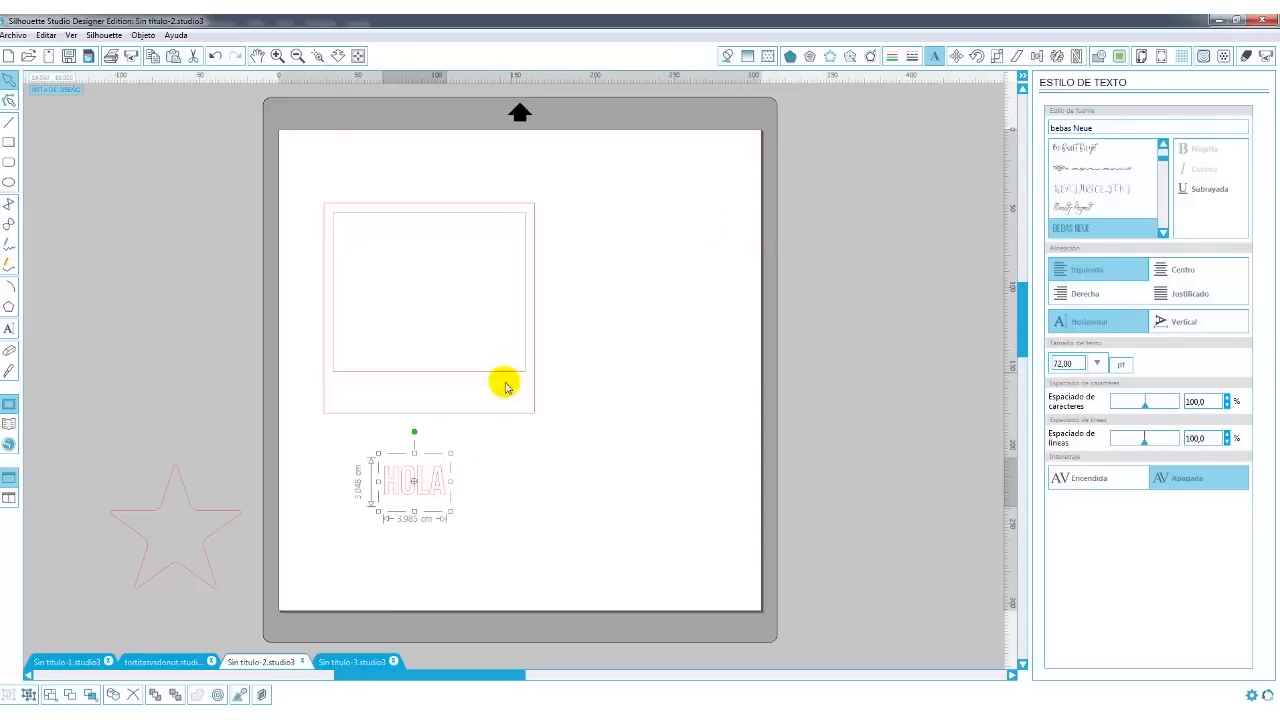
- Enlarge the HOLA text to about 6.9 cm wide and place it over the inner rectangle's lower-left corner, overlapping its edges
drag(450, 453, 497, 417)
drag(492, 463, 435, 352)
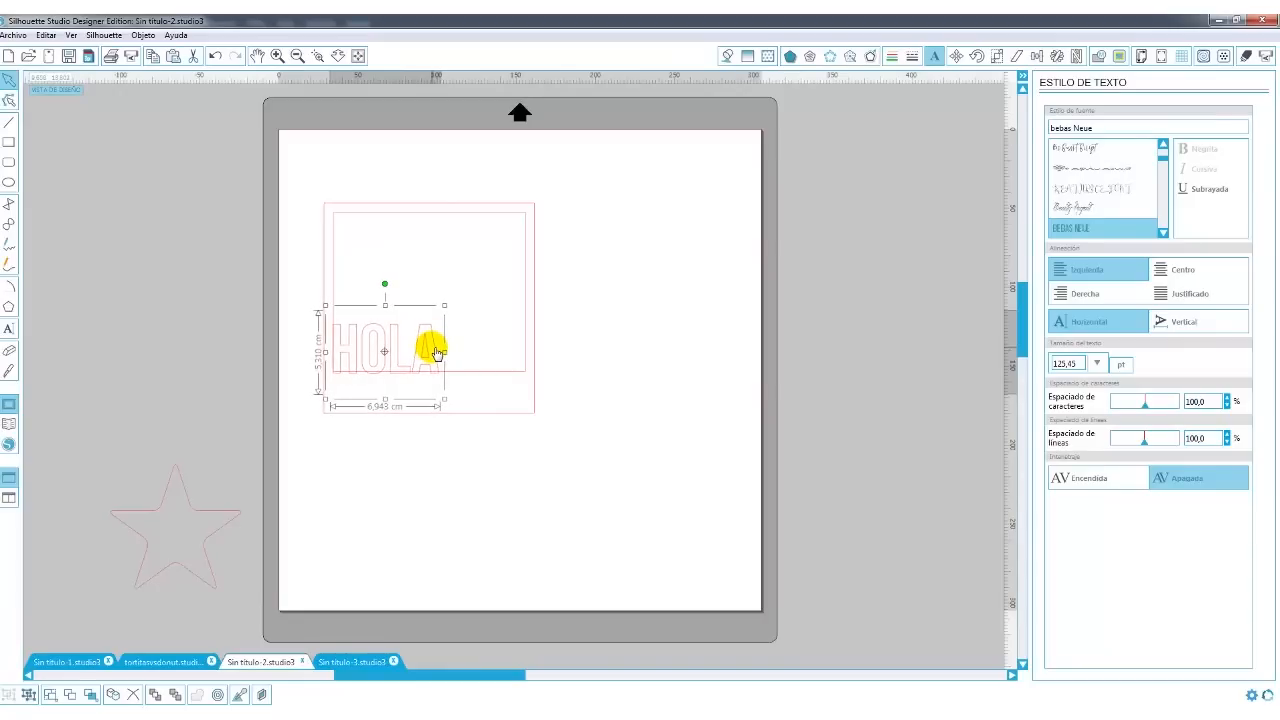
drag(436, 351, 435, 350)
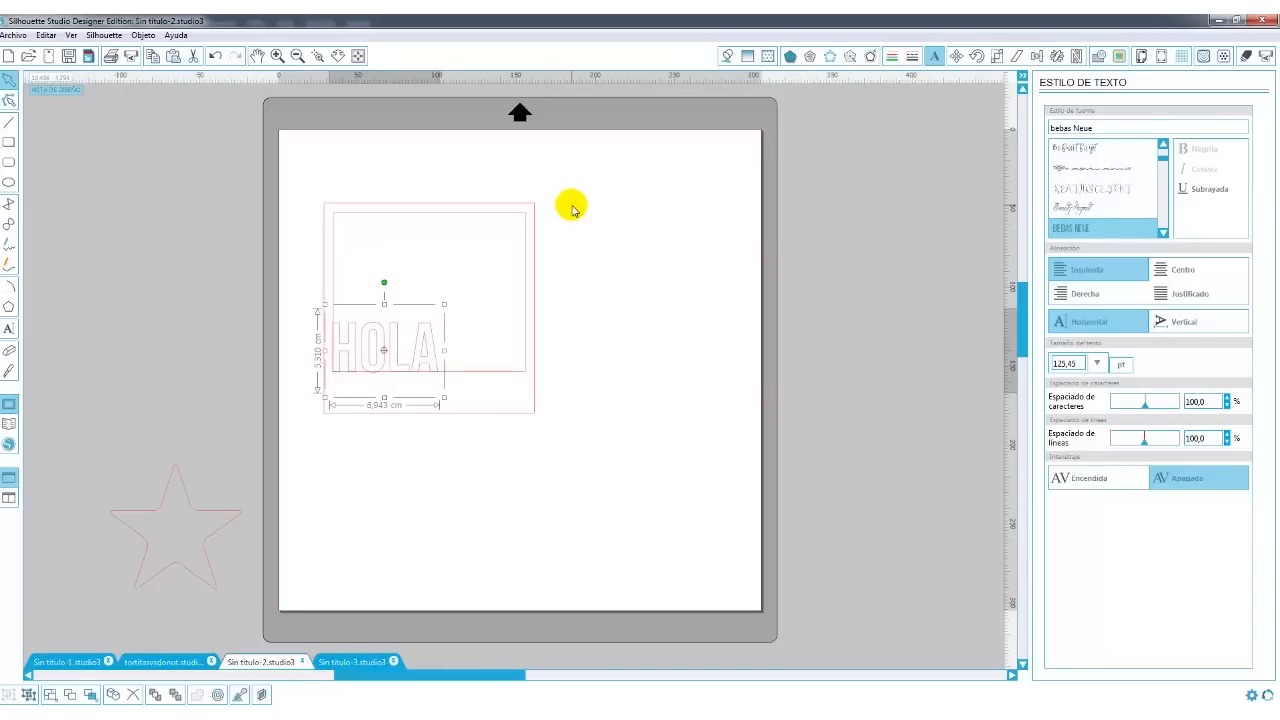
- Duplicate the whole frame with its HOLA text to the right of the original
drag(571, 158, 334, 443)
drag(437, 421, 713, 420)
click(277, 240)
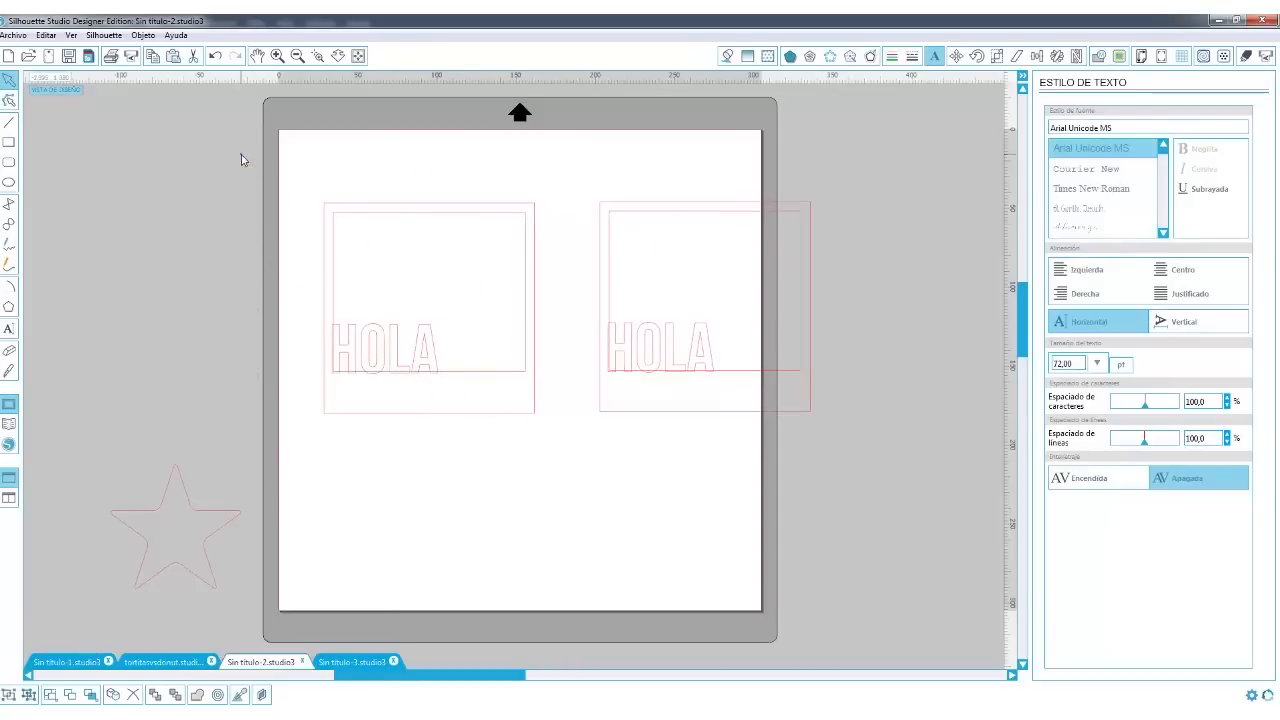
- Examine the separate parts of the original design by selecting its outer square, inner rectangle and HOLA text individually
click(309, 215)
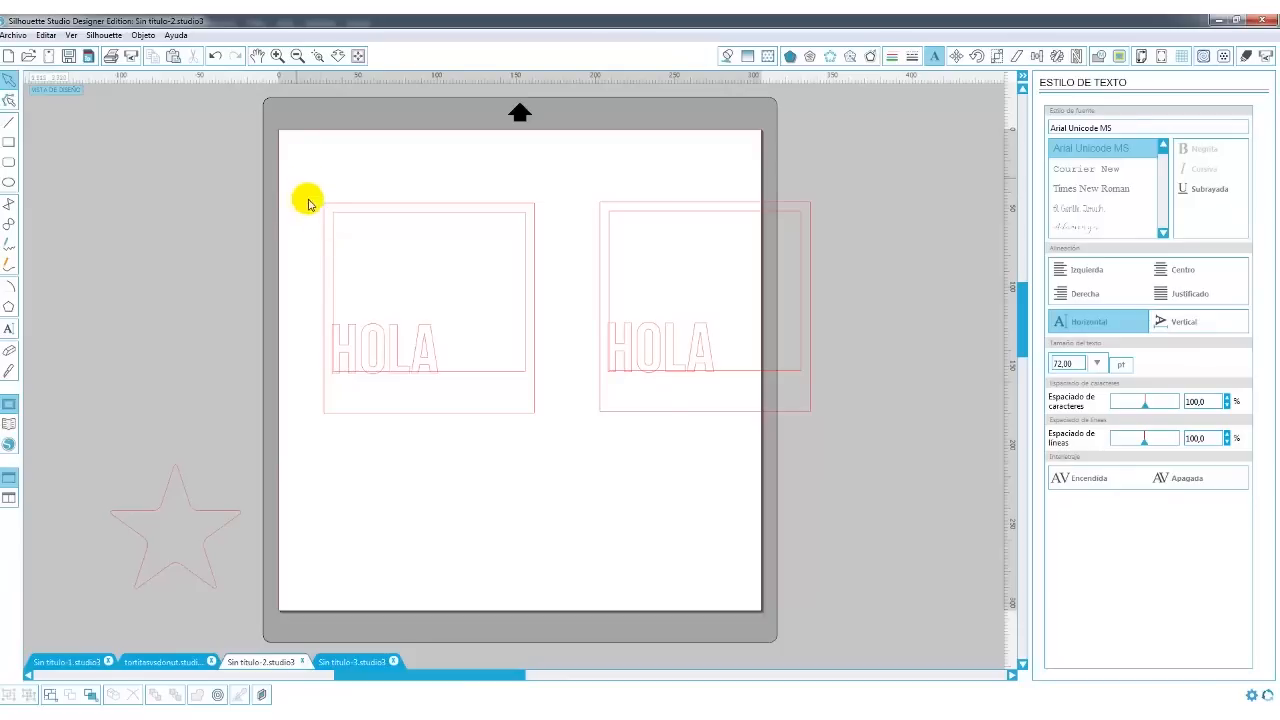
click(327, 211)
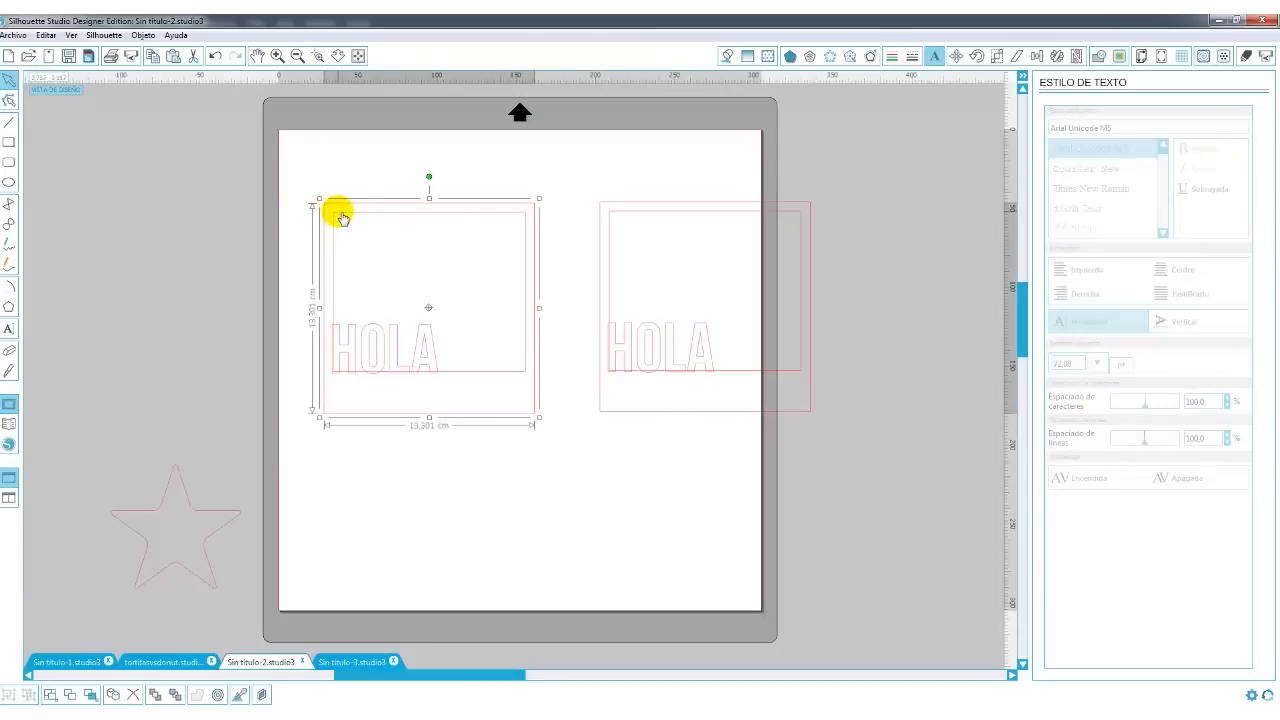
click(341, 217)
click(334, 208)
click(341, 215)
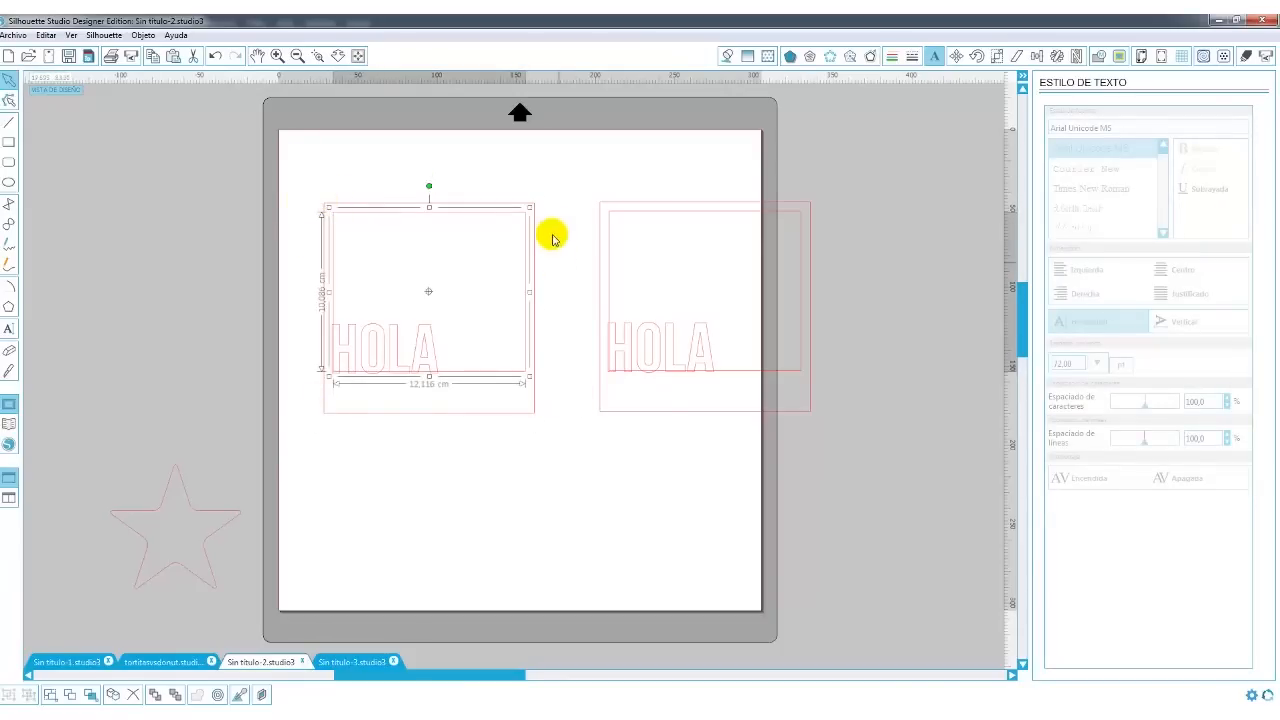
click(539, 206)
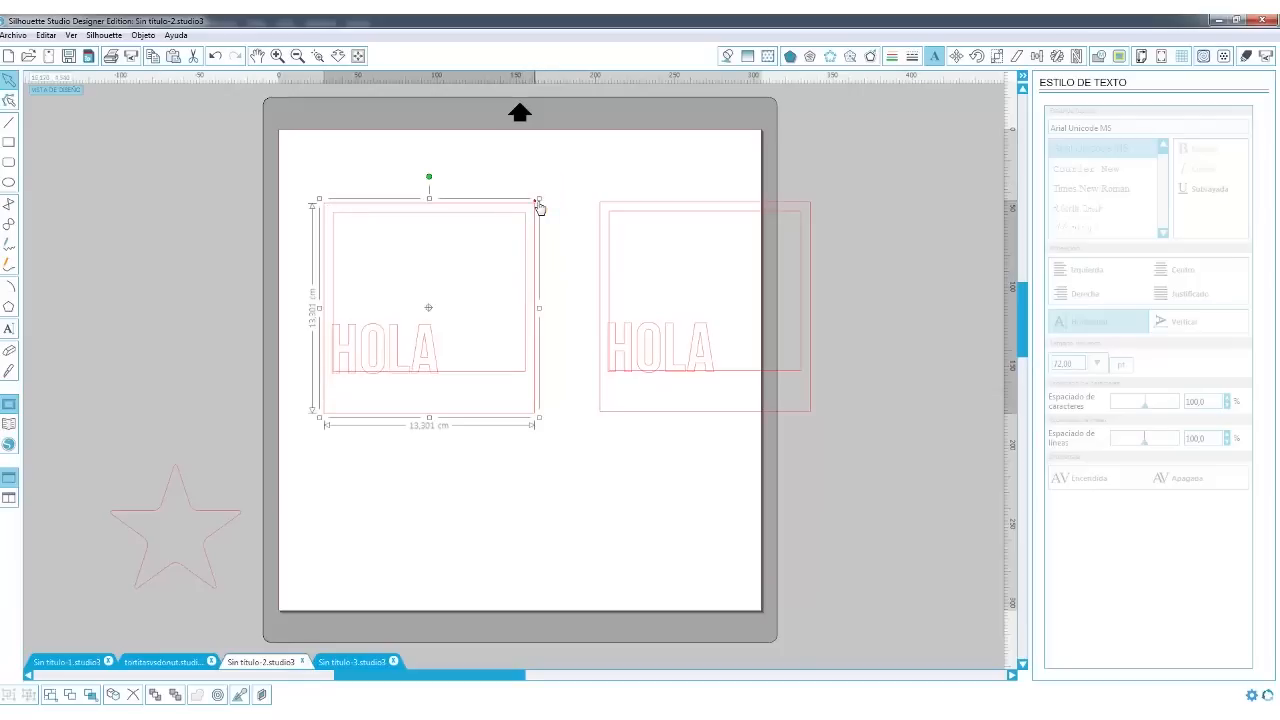
click(526, 217)
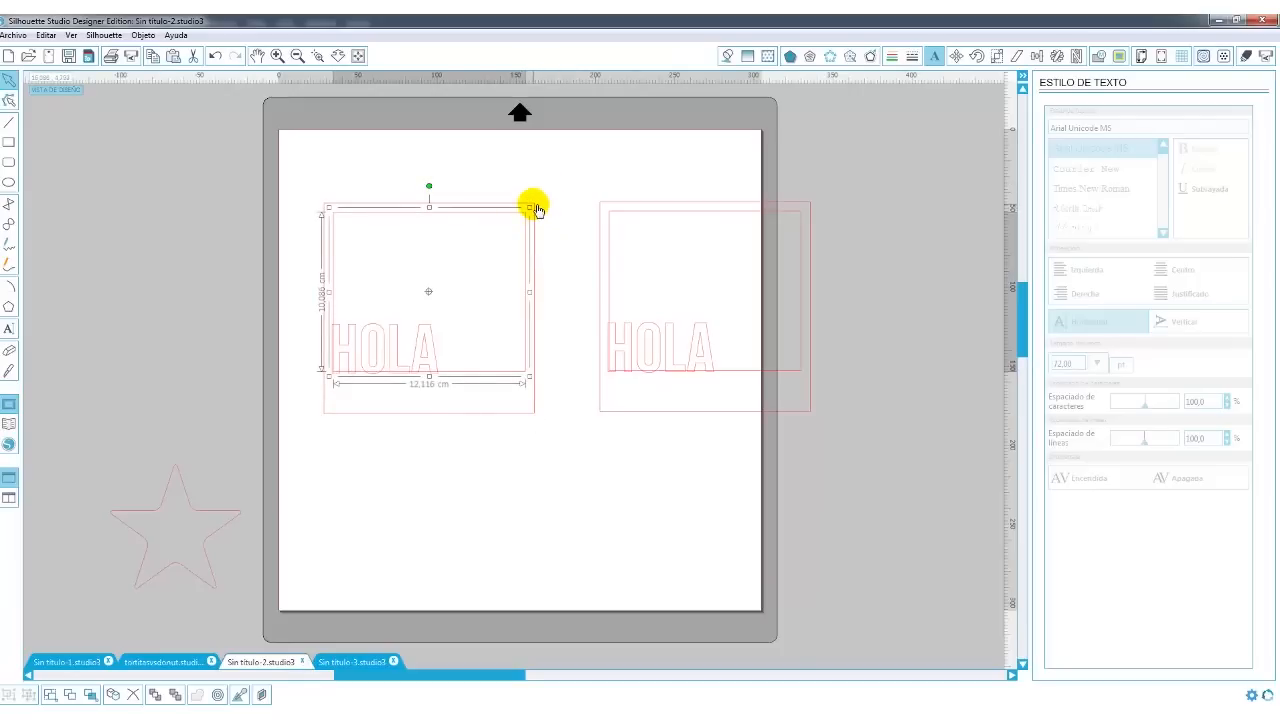
click(534, 206)
click(528, 218)
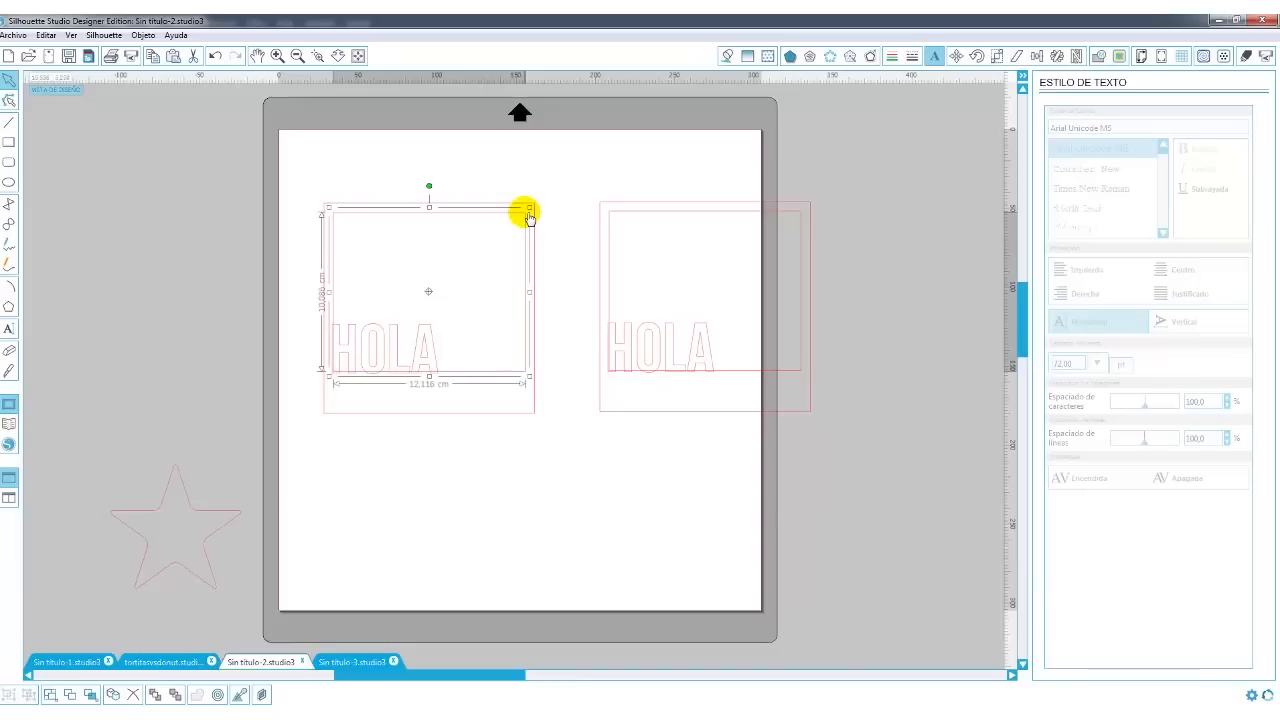
click(425, 358)
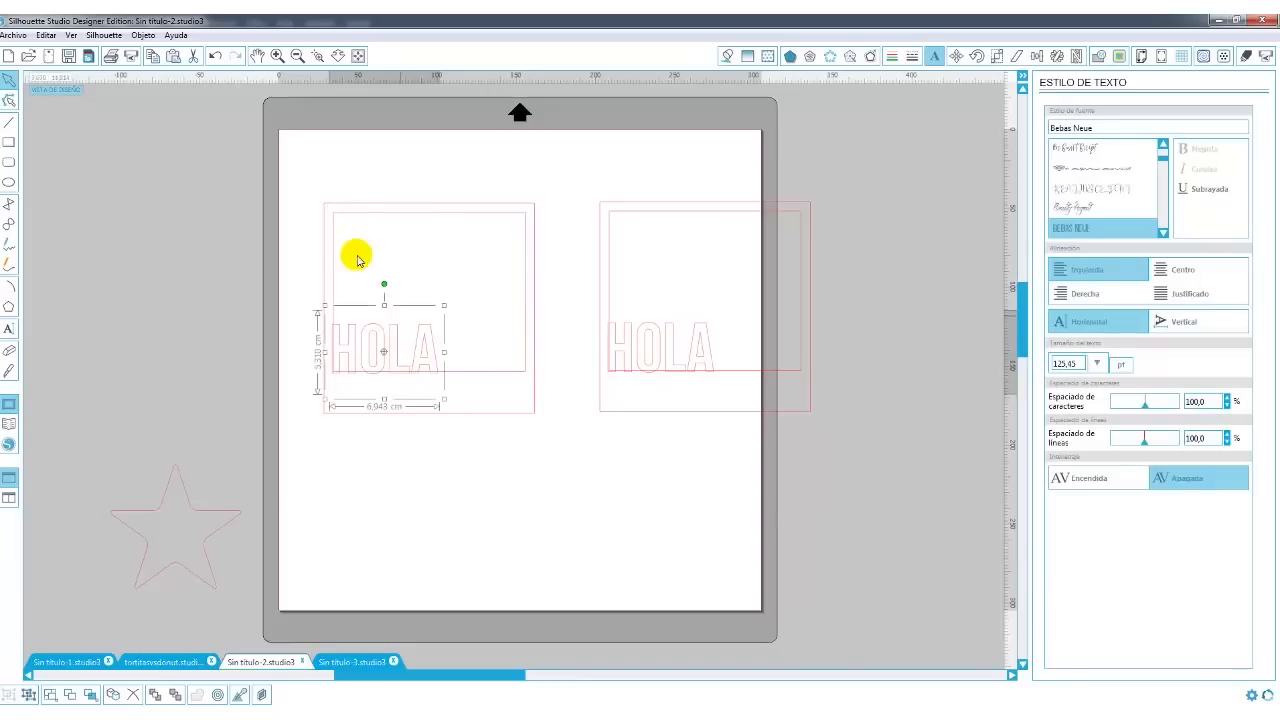
- Try welding the original frame's outer square, inner rectangle and HOLA text together, and undo the weld
drag(271, 157, 560, 463)
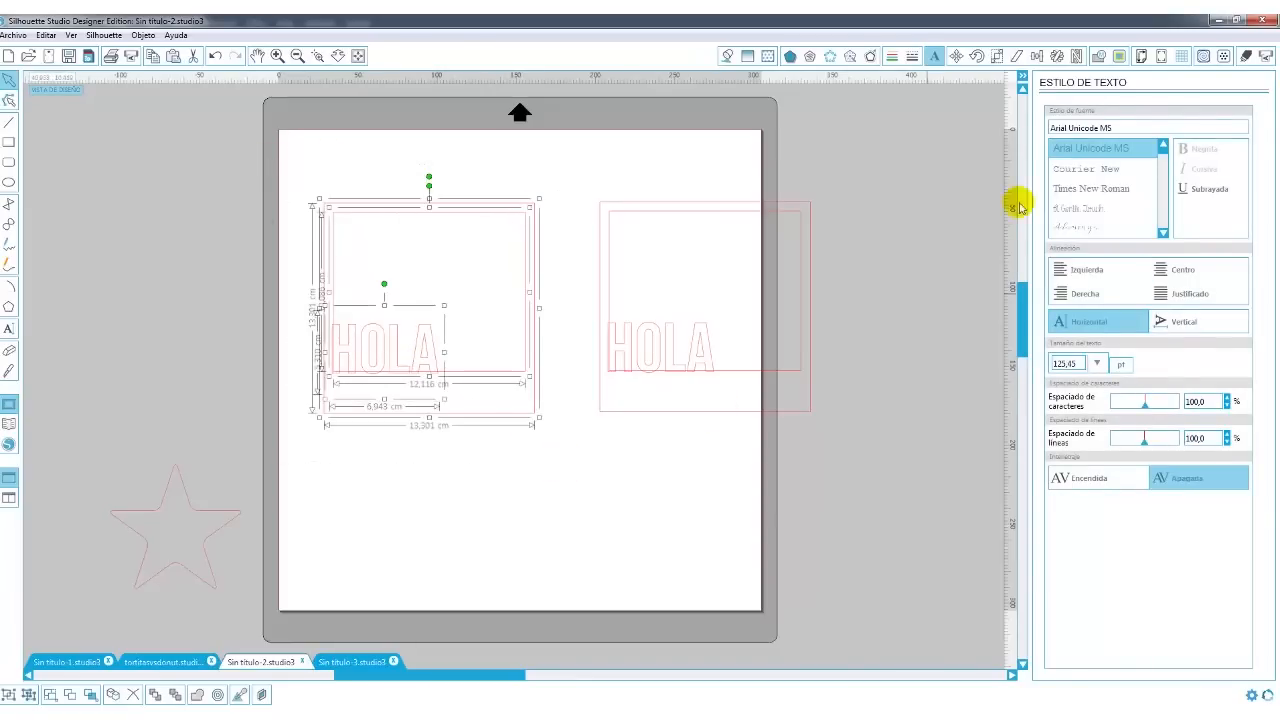
click(1098, 57)
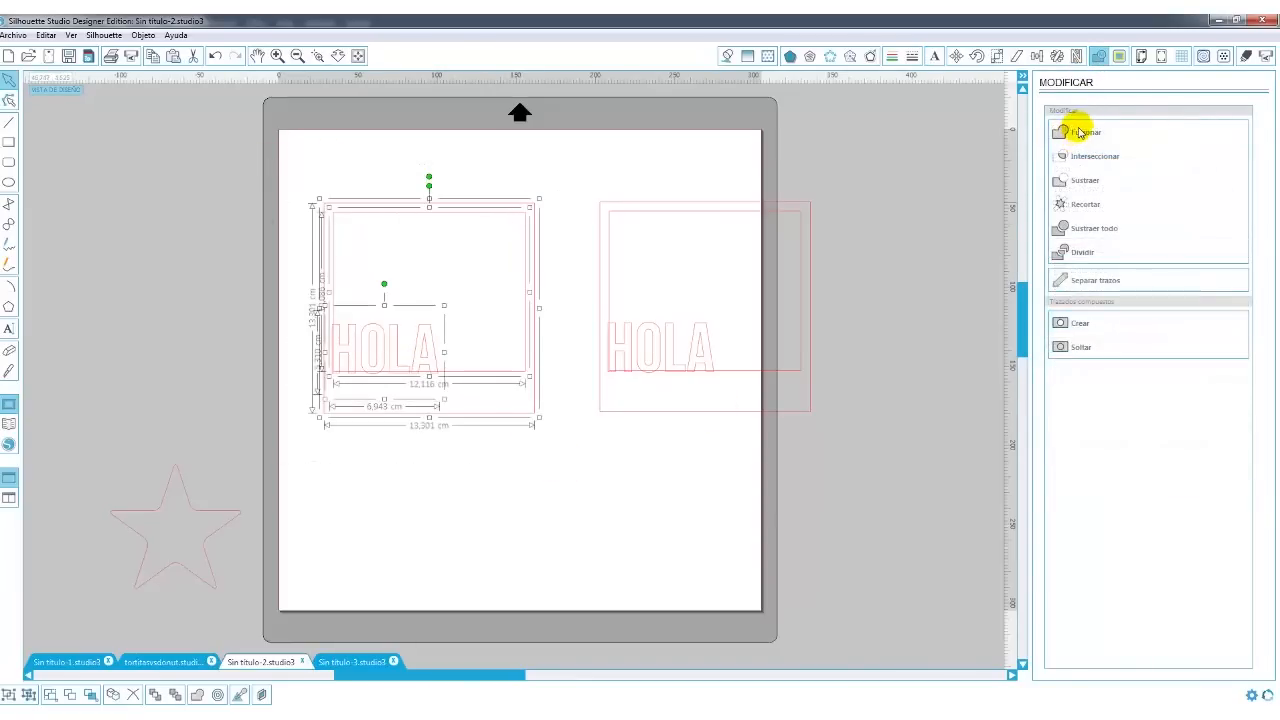
click(1066, 128)
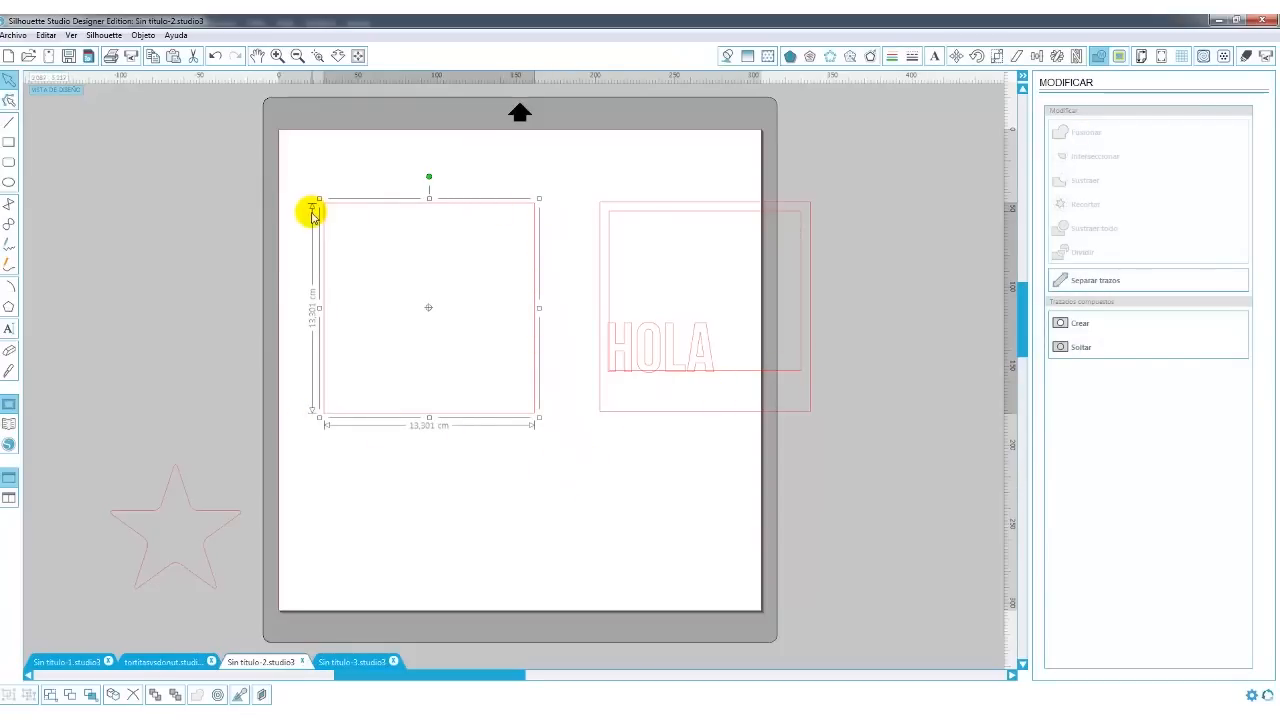
click(215, 57)
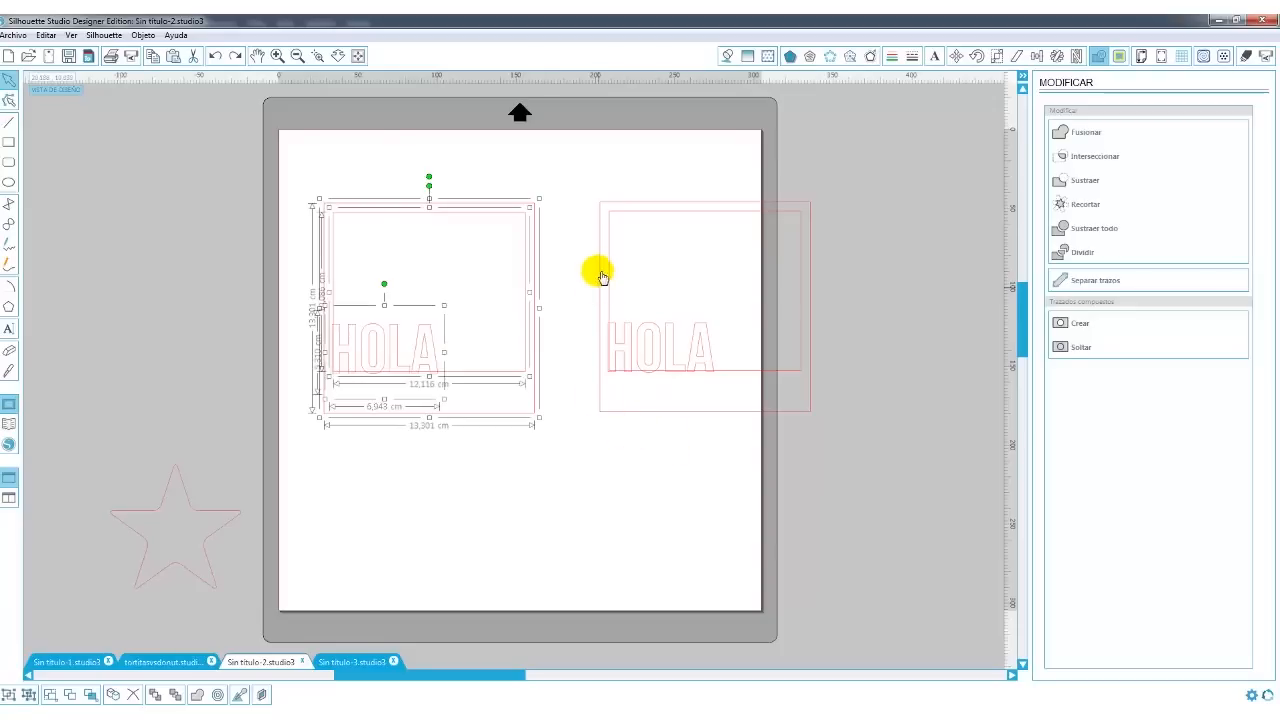
- Fill the original frame's outer square with blue and its inner rectangle with green
click(521, 532)
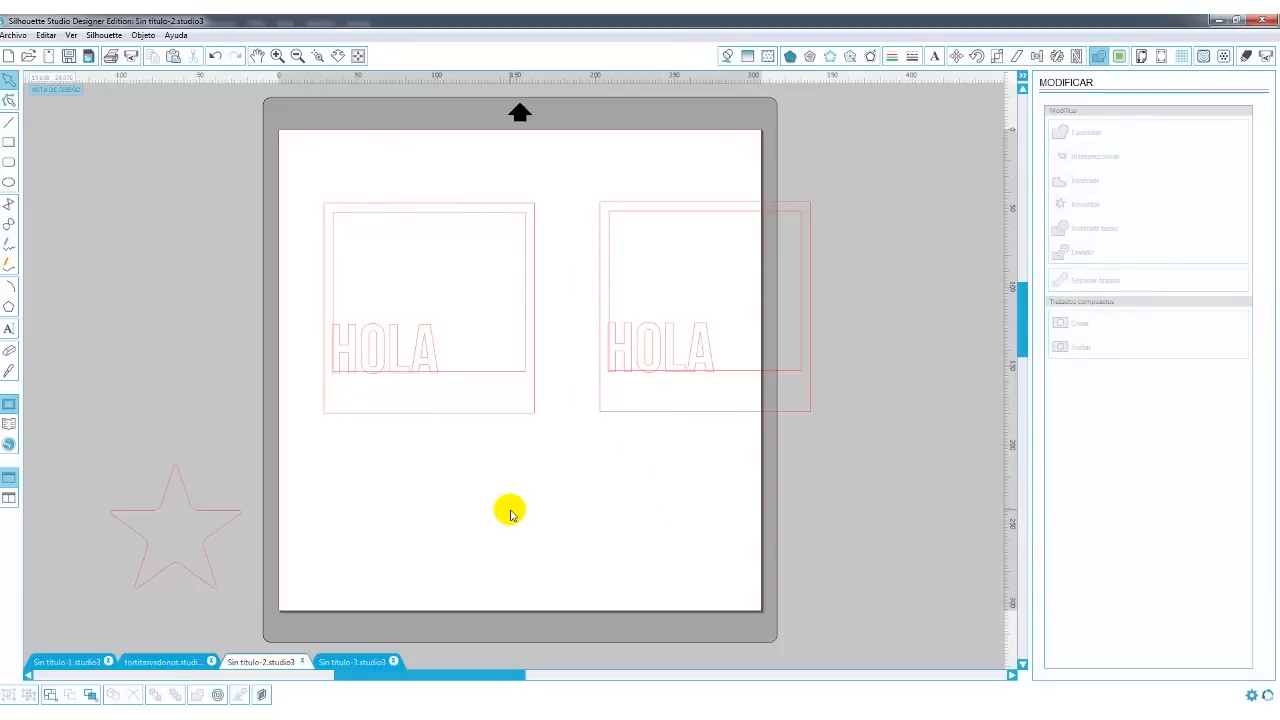
click(489, 421)
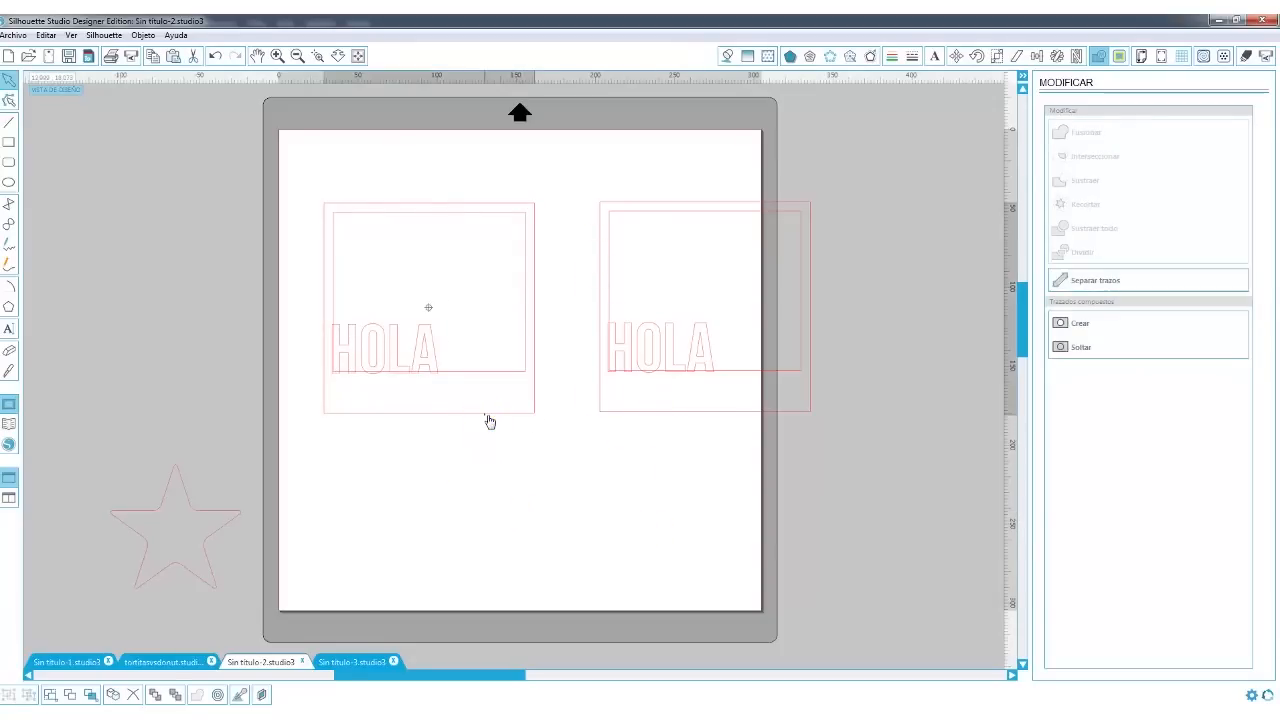
click(727, 56)
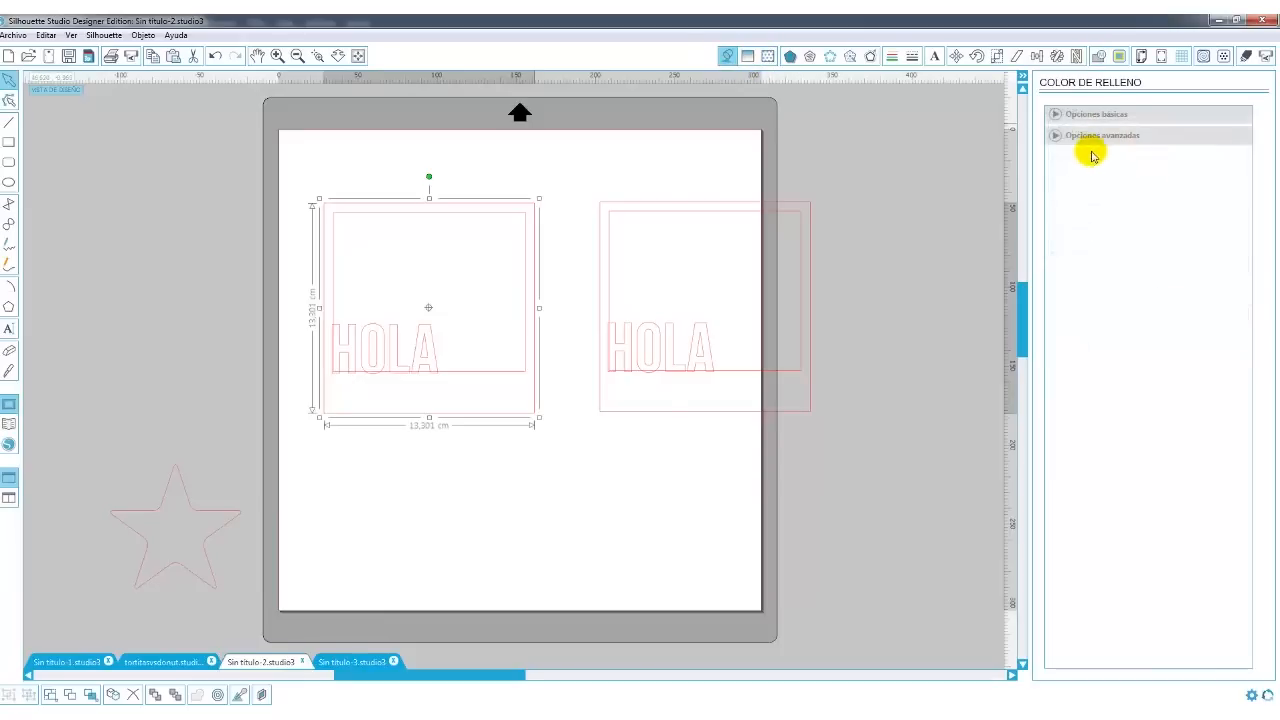
click(1058, 114)
click(1167, 164)
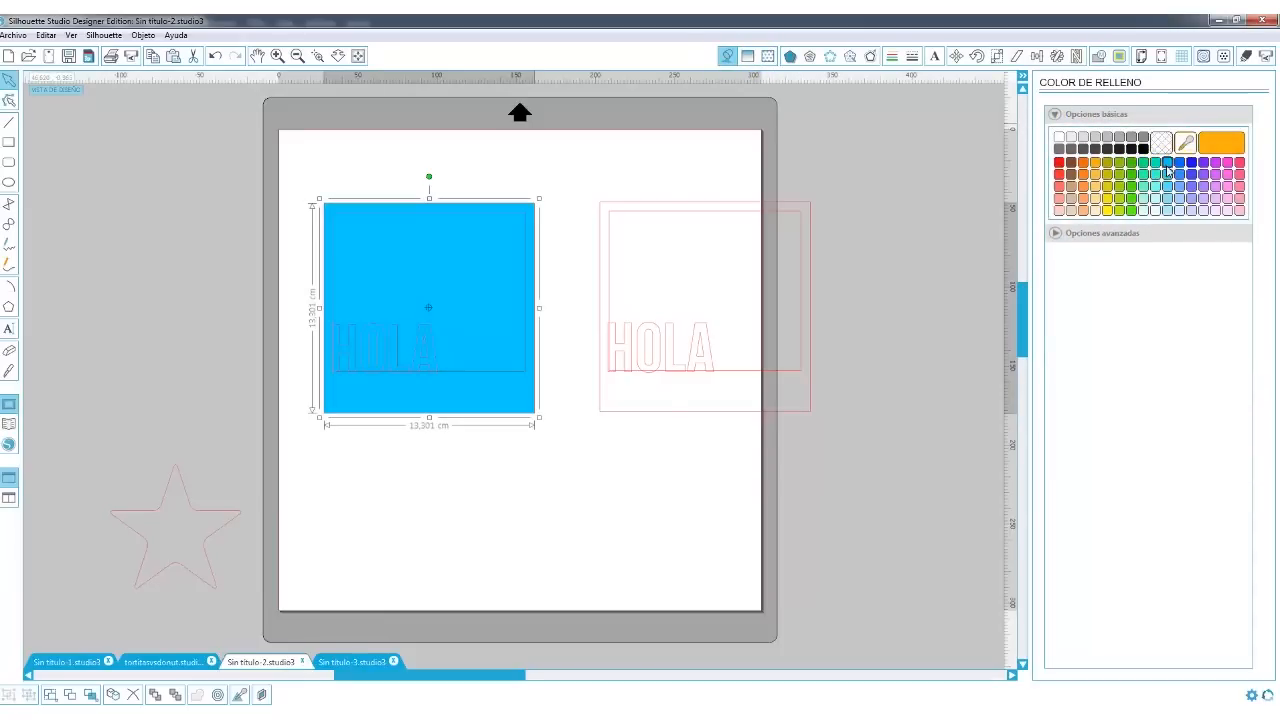
click(517, 219)
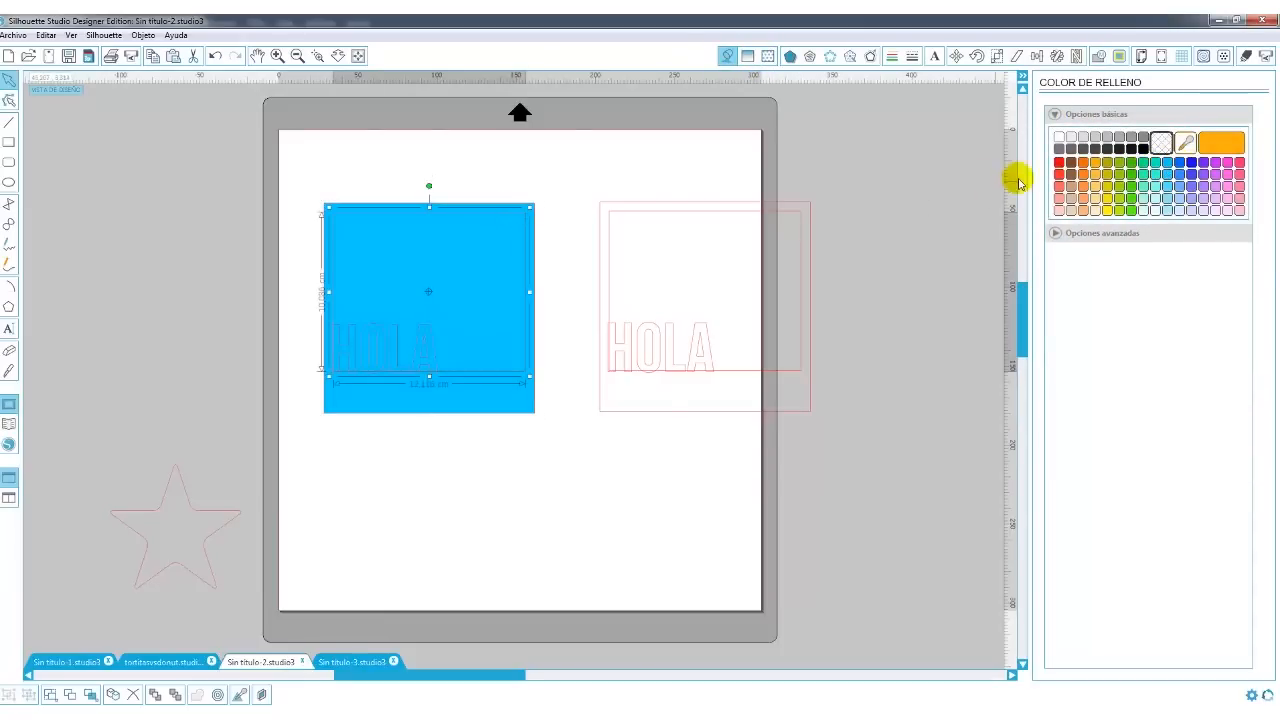
click(1118, 186)
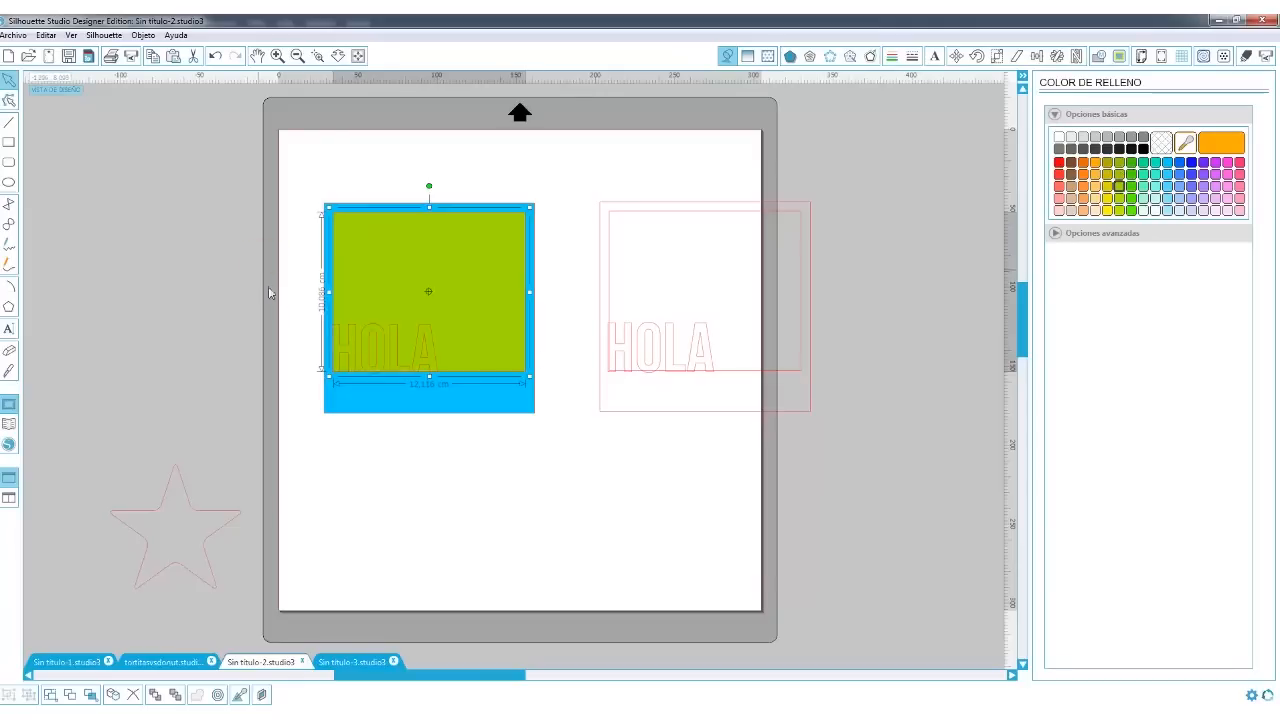
- Fill the original frame's HOLA text with magenta
drag(268, 293, 471, 394)
click(1215, 162)
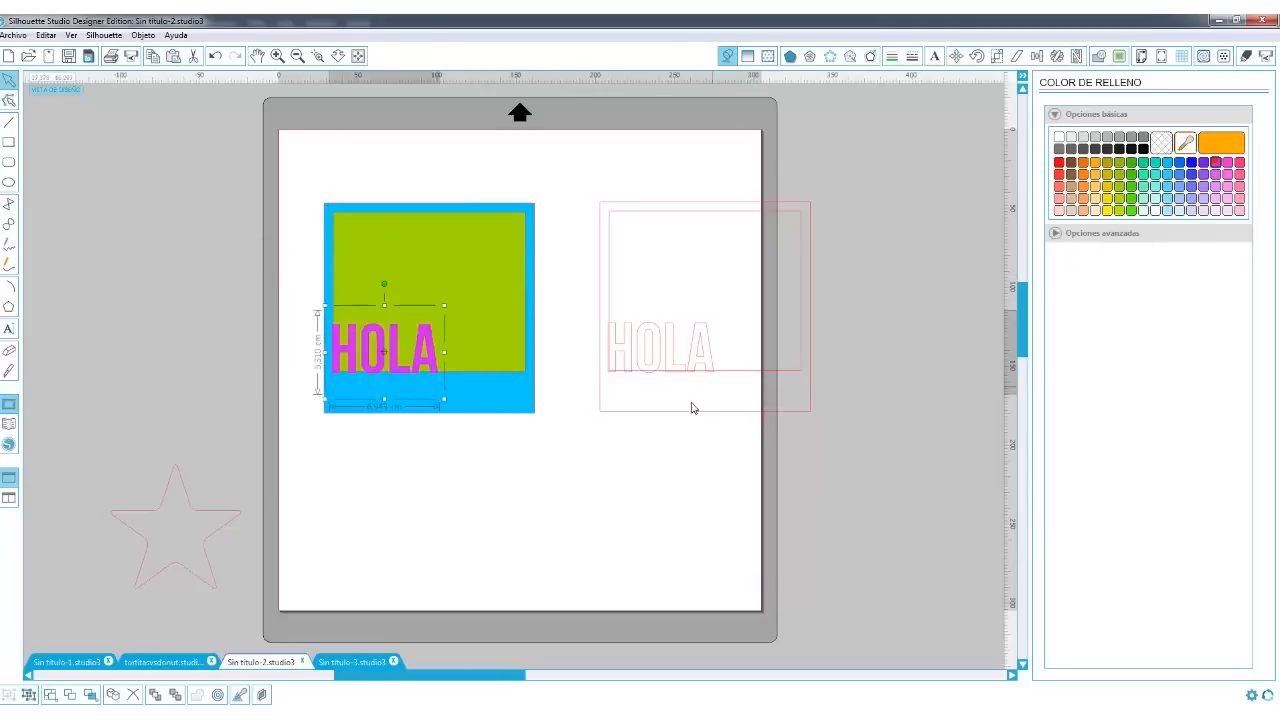
click(537, 486)
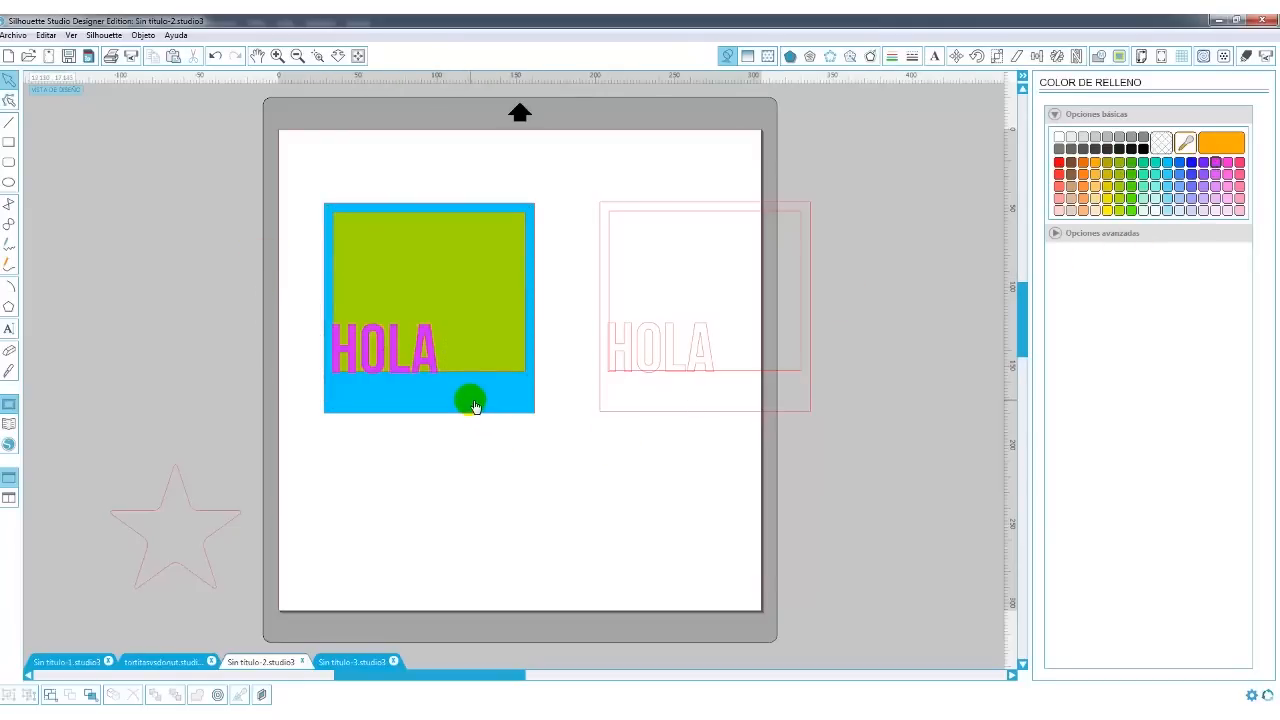
- Make a compound path from the original frame's outer square and inner rectangle
click(504, 390)
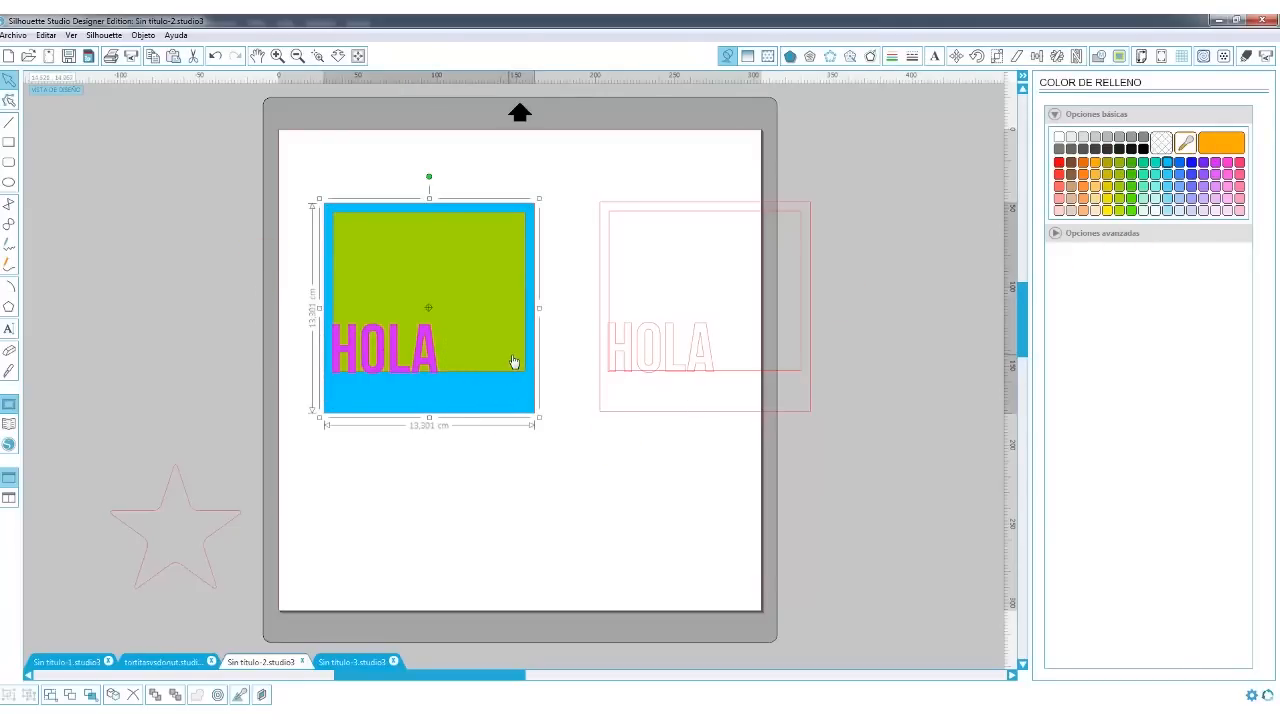
click(512, 360)
right_click(512, 360)
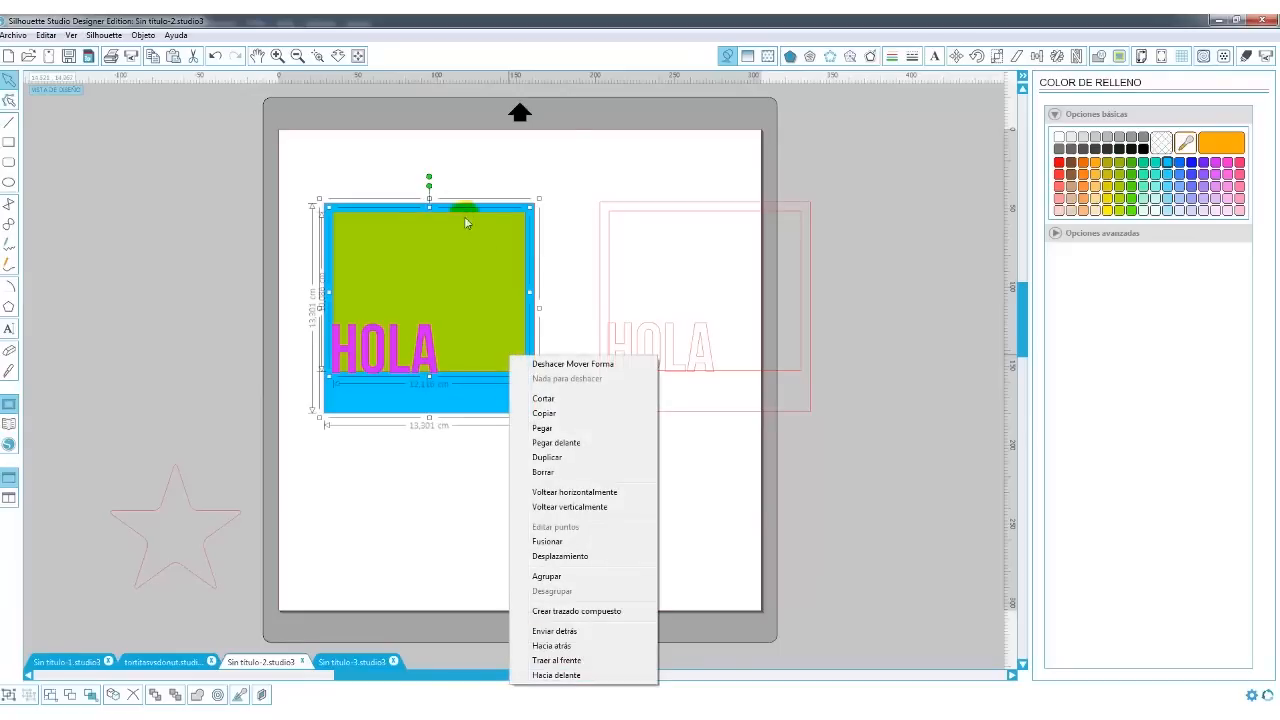
click(592, 612)
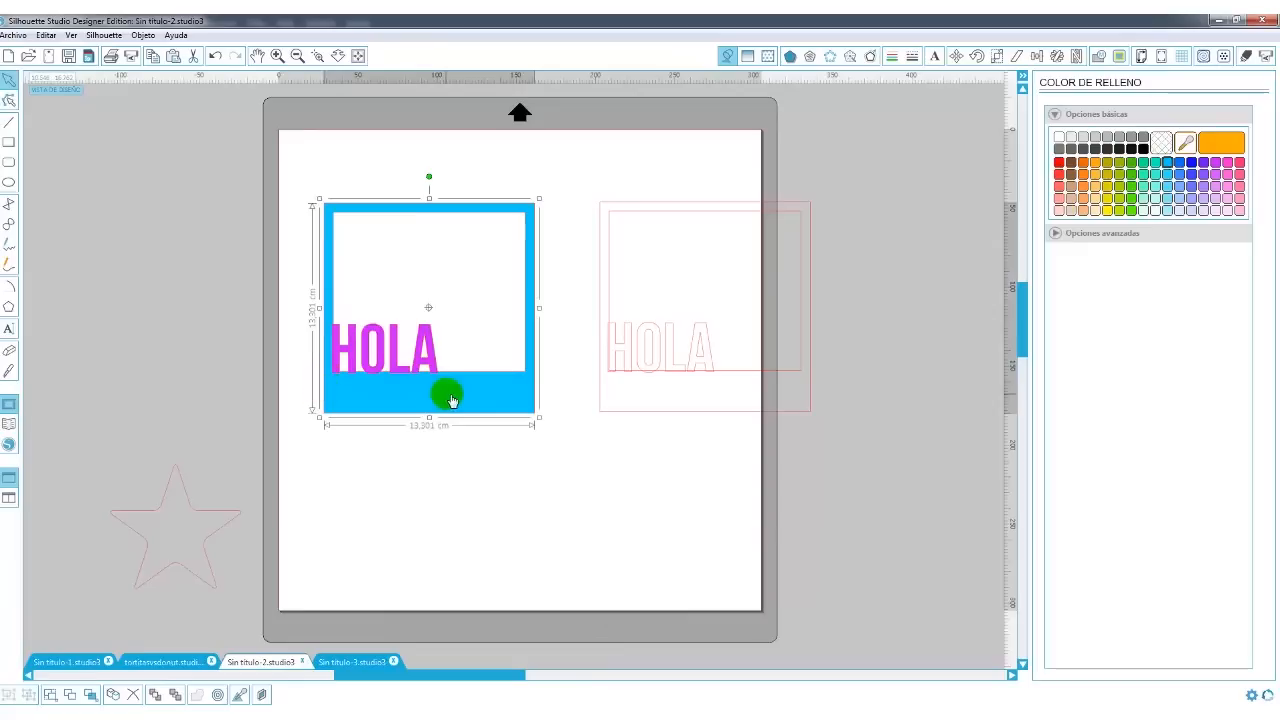
- Weld the HOLA text to the original compound-path frame
drag(281, 173, 546, 449)
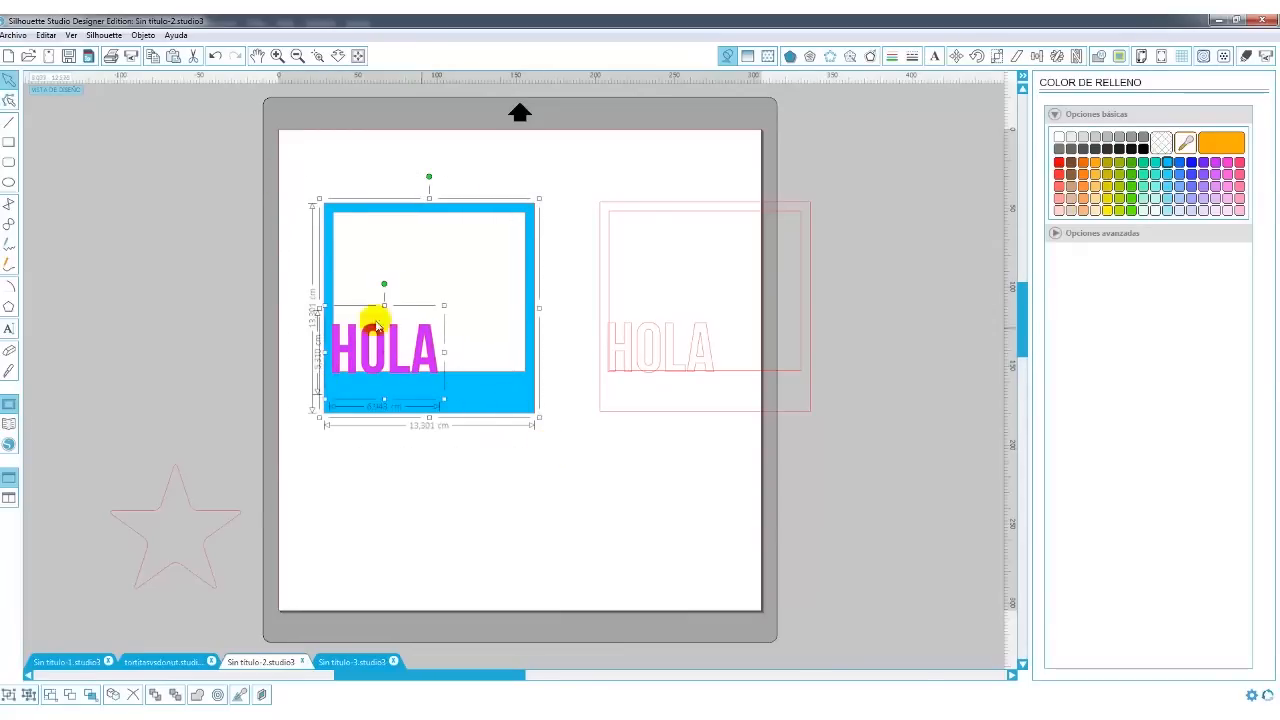
click(1099, 56)
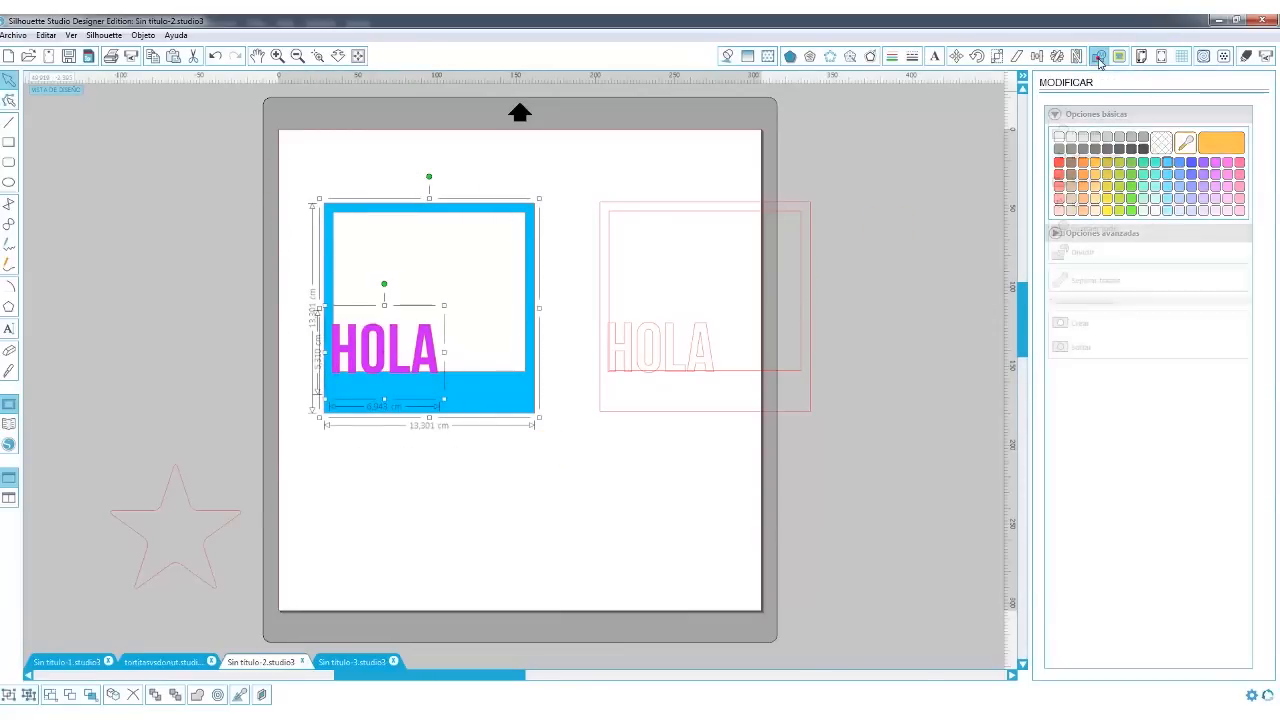
click(1066, 131)
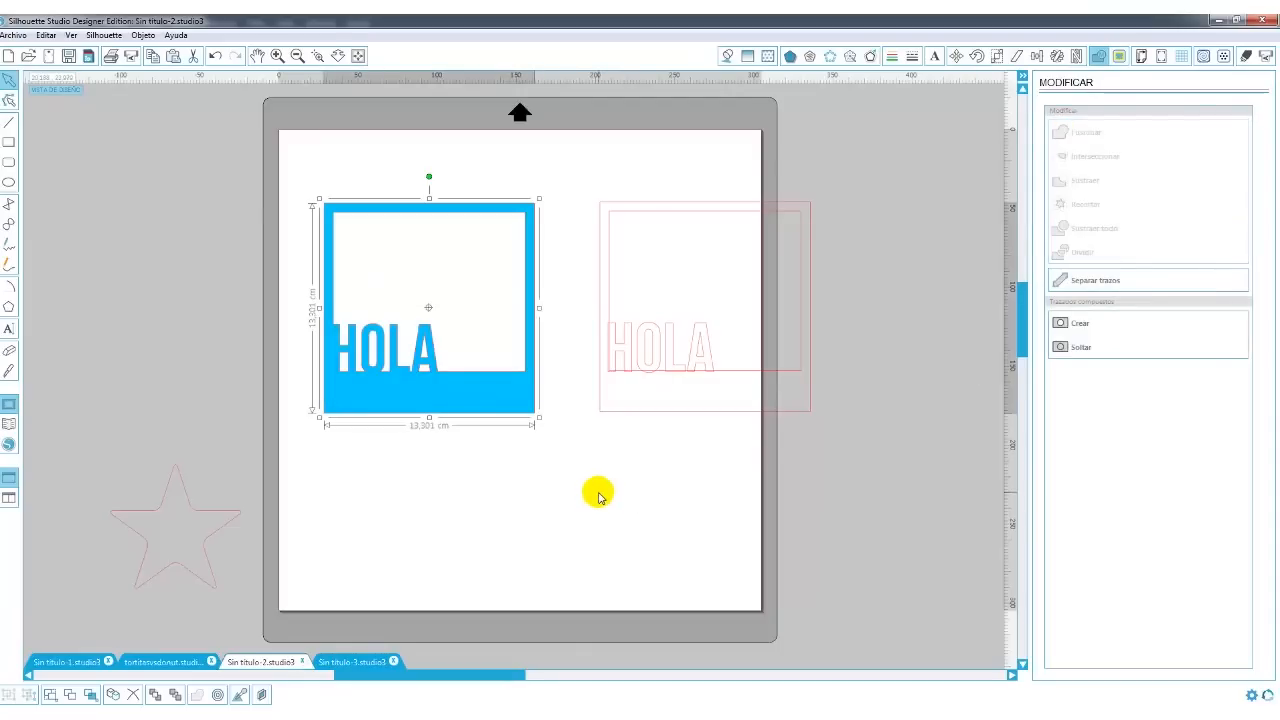
- Move the welded light-blue frame partly off the page and bring the unfilled duplicate design fully onto the page
drag(480, 410, 242, 406)
drag(500, 152, 808, 409)
drag(701, 418, 608, 409)
click(647, 415)
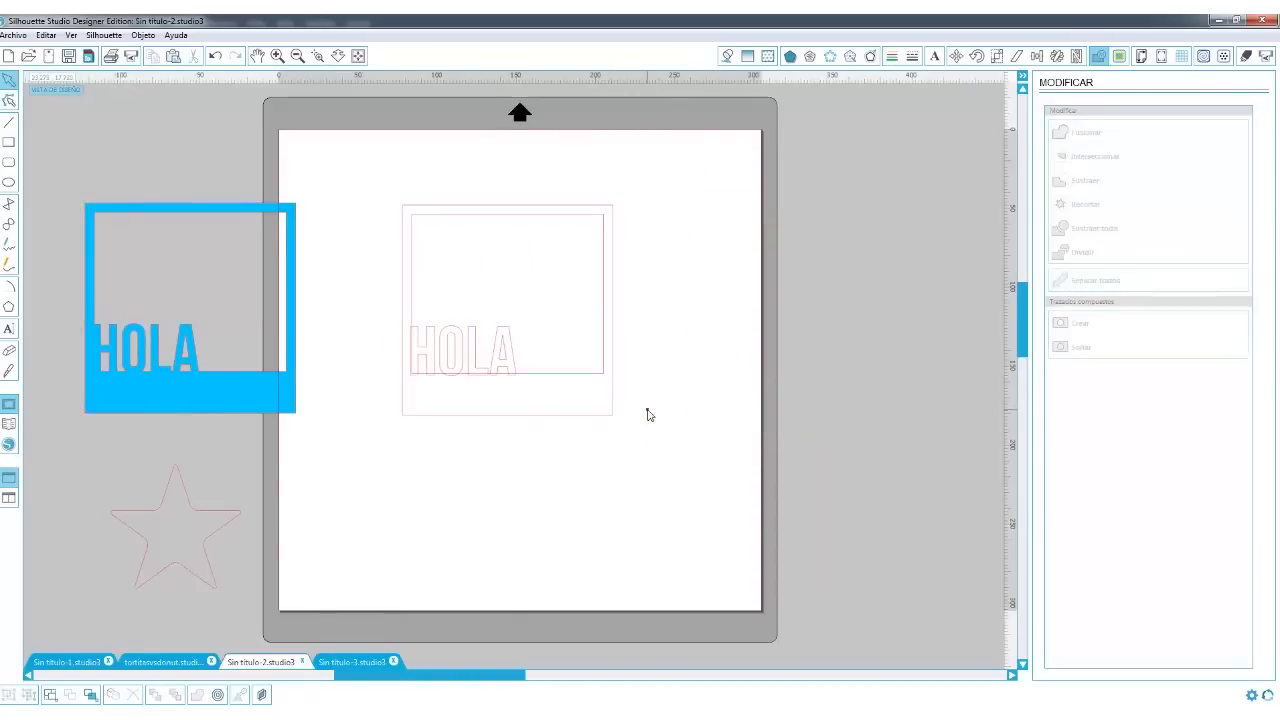
- Fill the duplicate design's outer square with dark blue and its inner rectangle with lilac
click(619, 274)
click(727, 56)
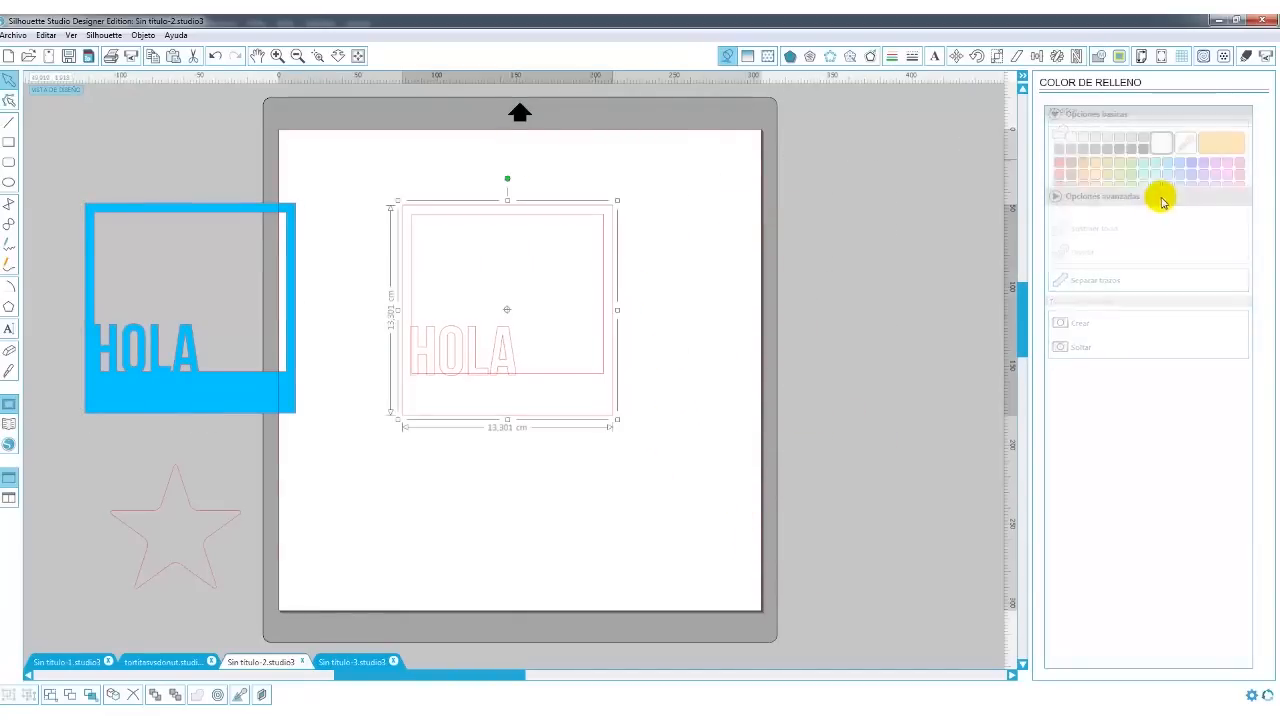
click(1181, 164)
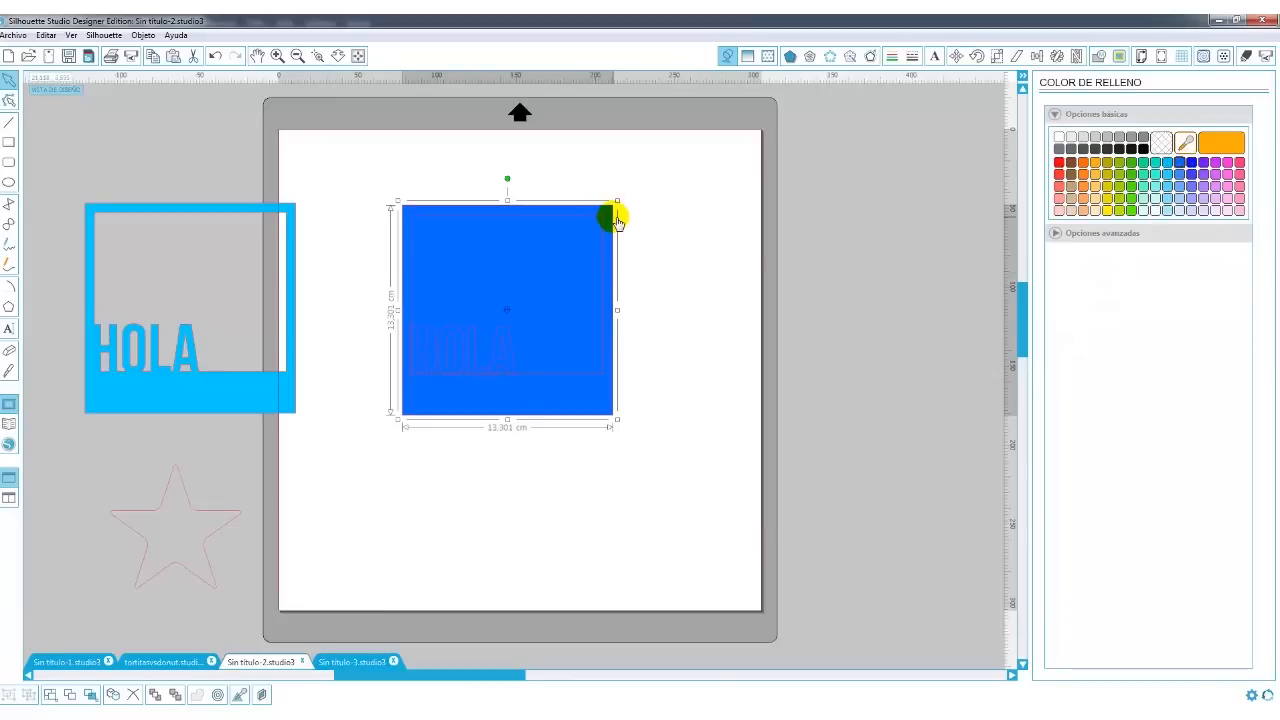
click(603, 234)
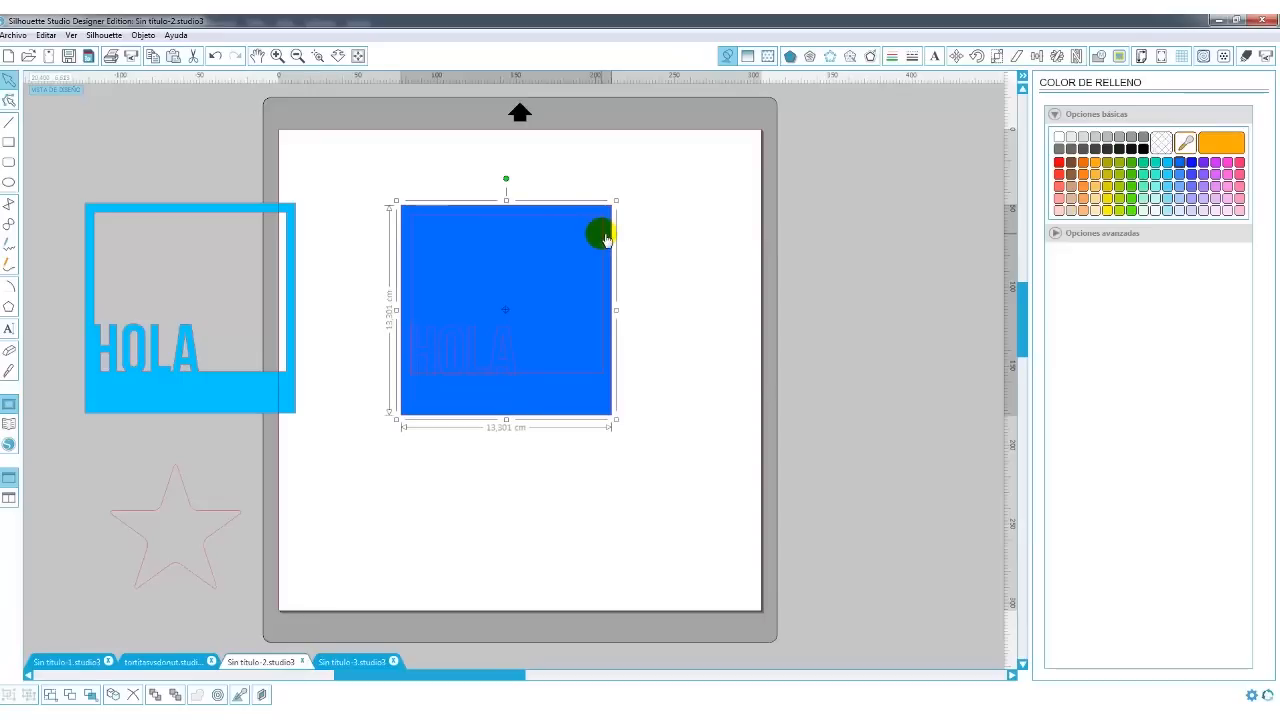
click(605, 240)
click(1190, 198)
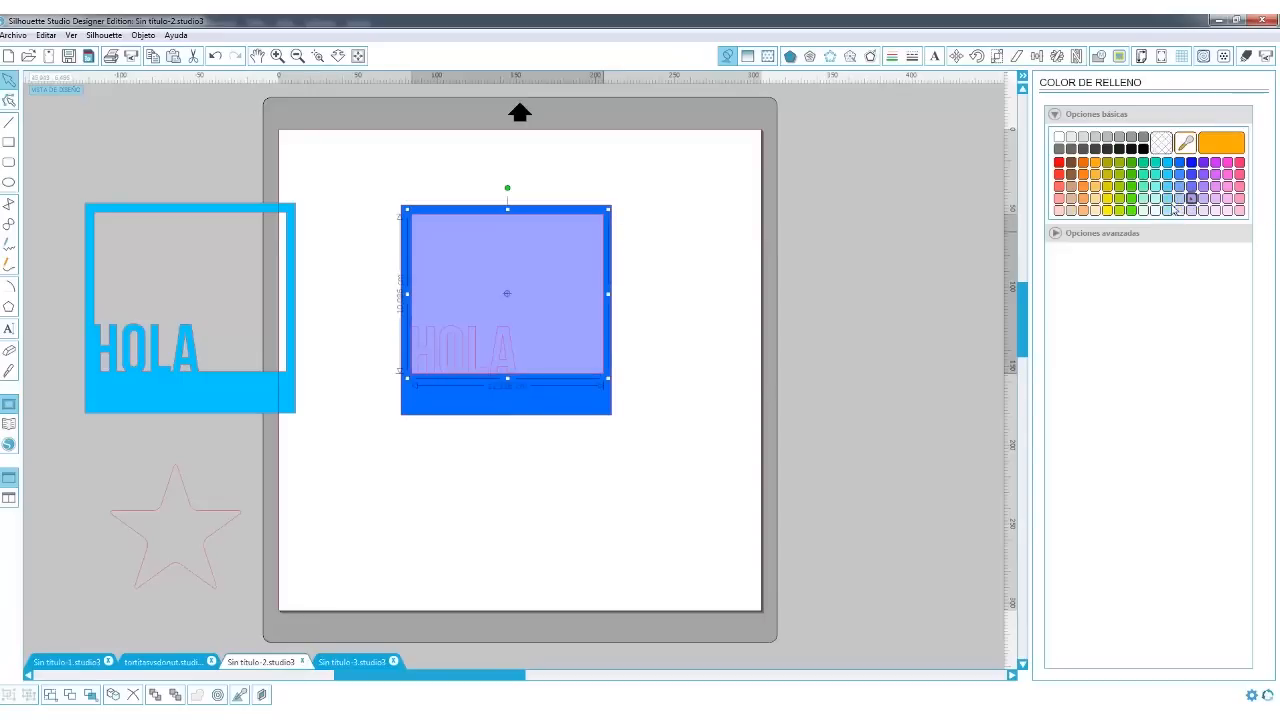
- Fill the duplicate design's HOLA text with light pink
click(797, 254)
drag(357, 294, 543, 403)
click(1216, 198)
click(720, 360)
- Try to make one compound path from the duplicate's outer square, inner rectangle and HOLA text together
click(671, 152)
drag(549, 323, 329, 477)
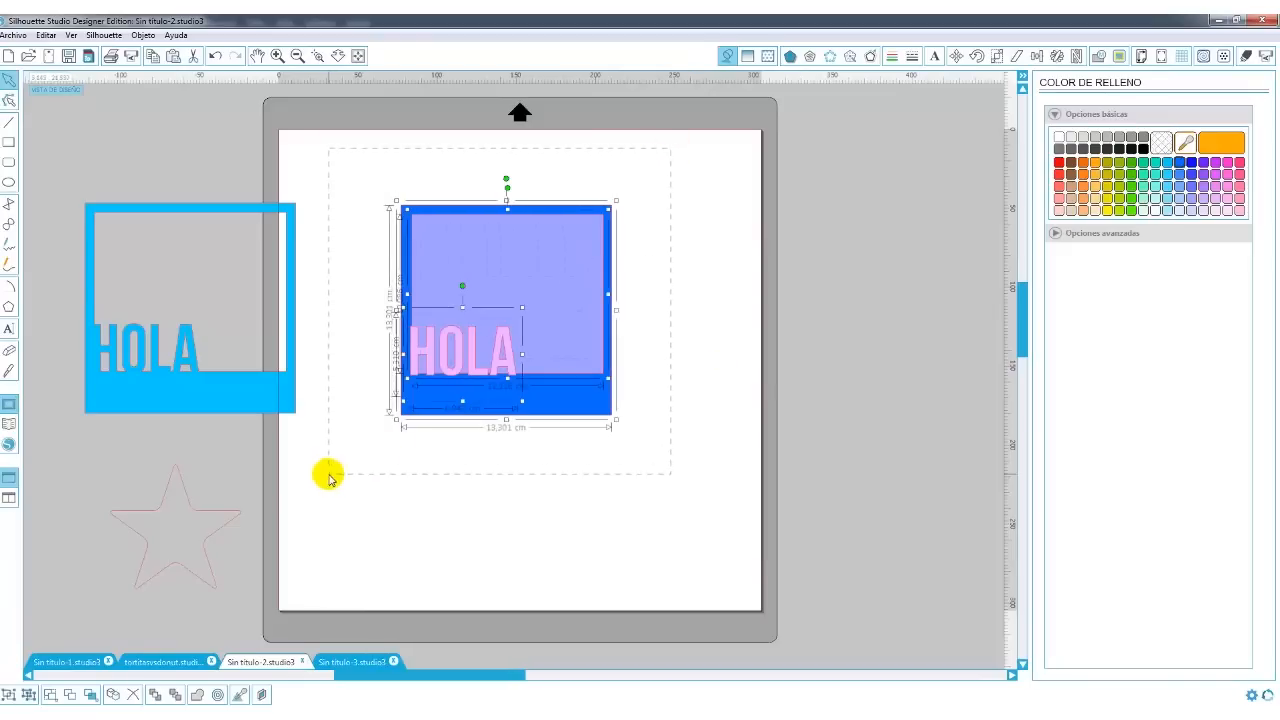
click(1097, 56)
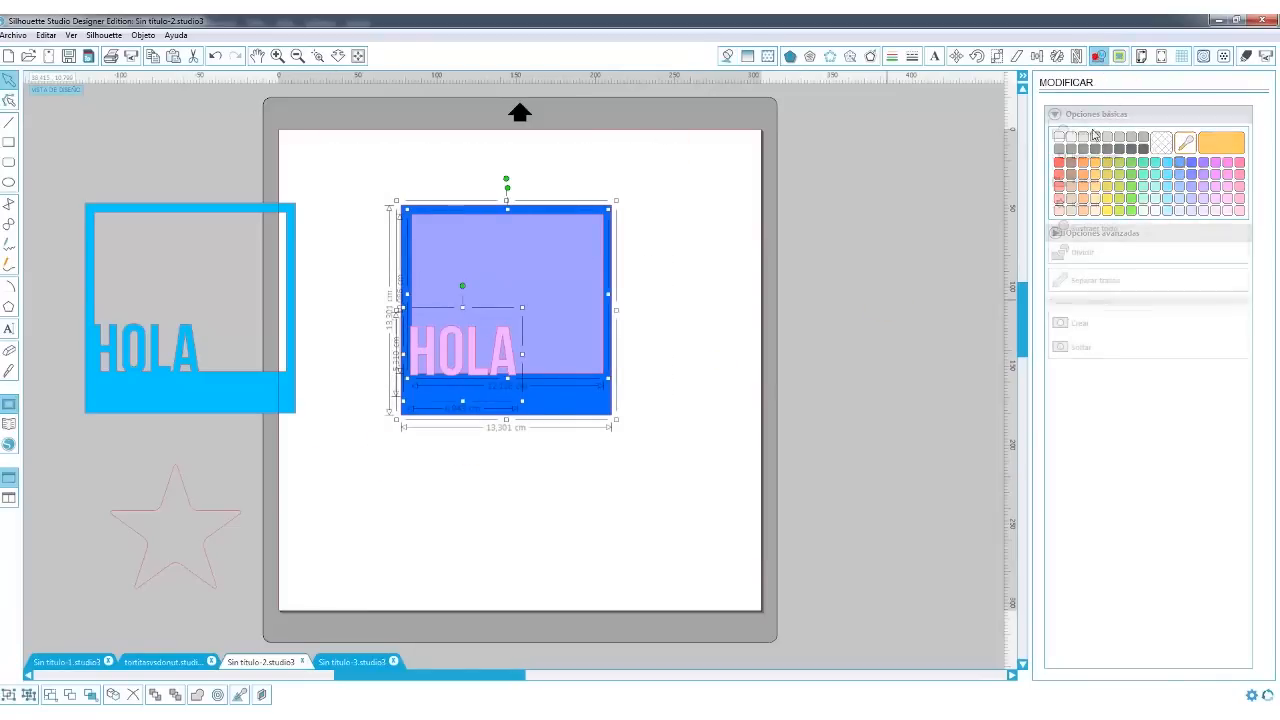
click(1073, 323)
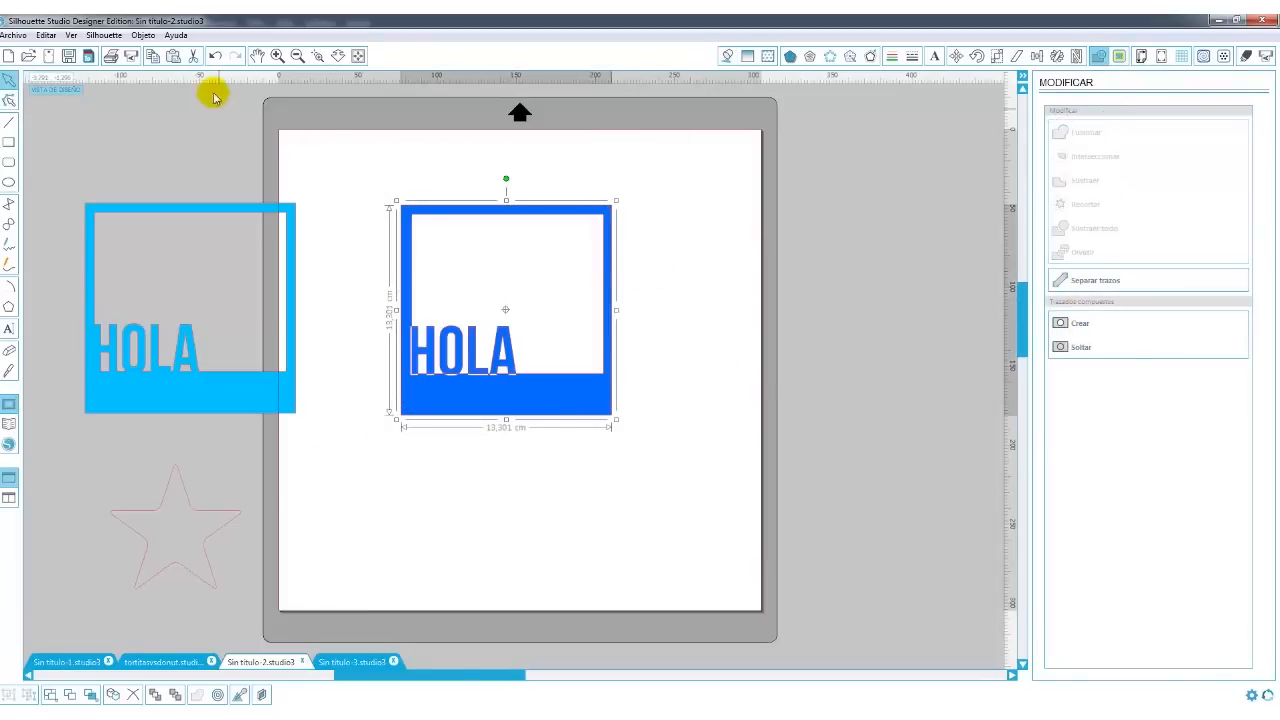
- Examine closely where the HOLA letters overlap the dark-blue frame's lower bar in the compound path
click(277, 56)
click(277, 56)
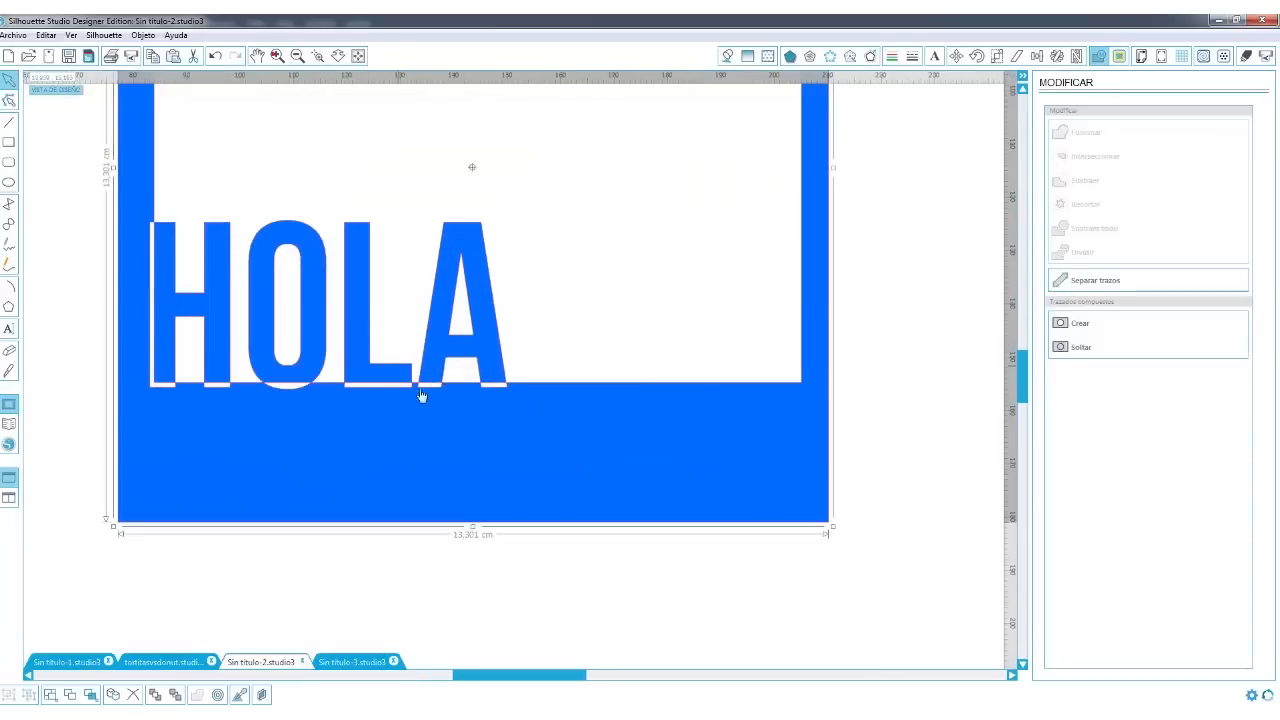
click(296, 57)
click(297, 57)
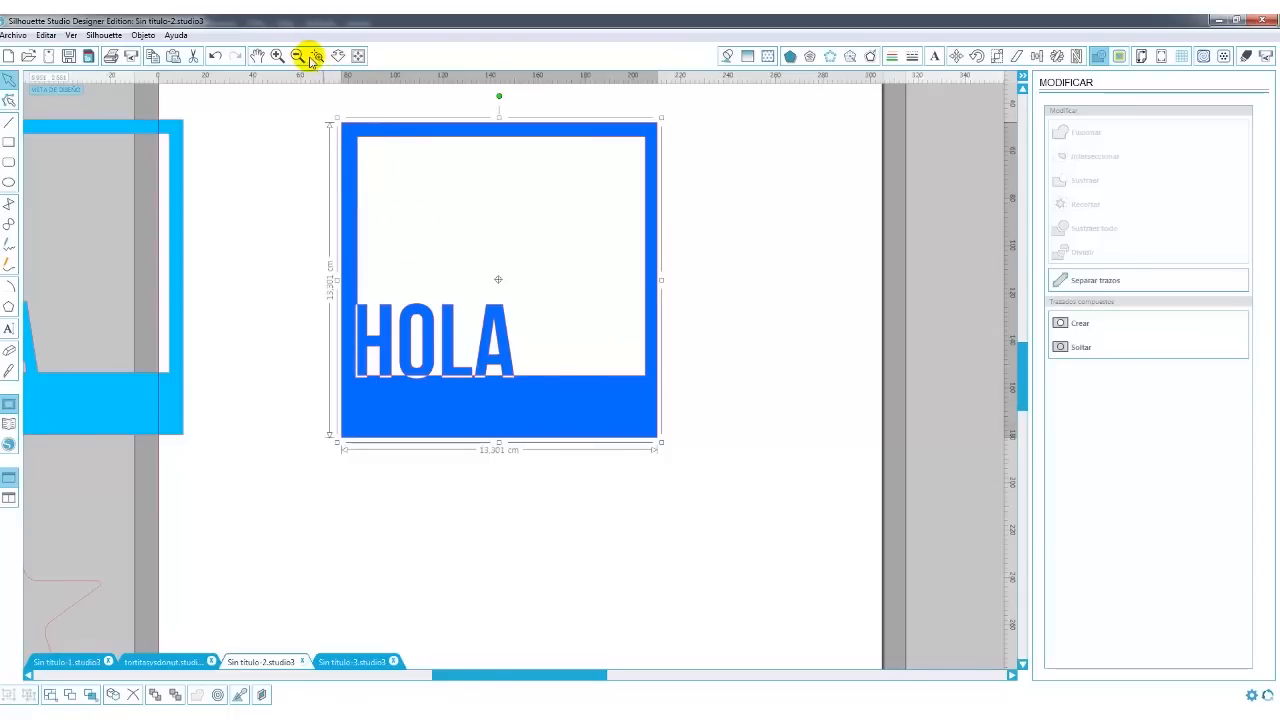
click(541, 409)
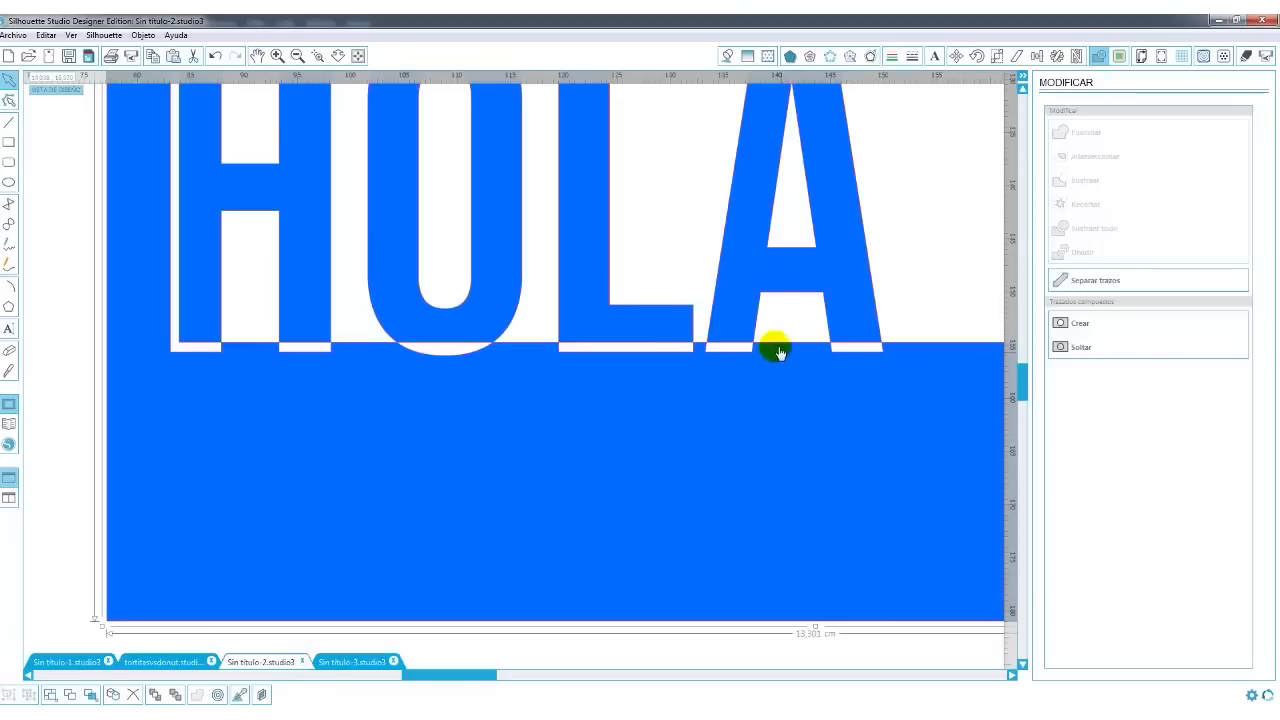
click(297, 56)
click(297, 56)
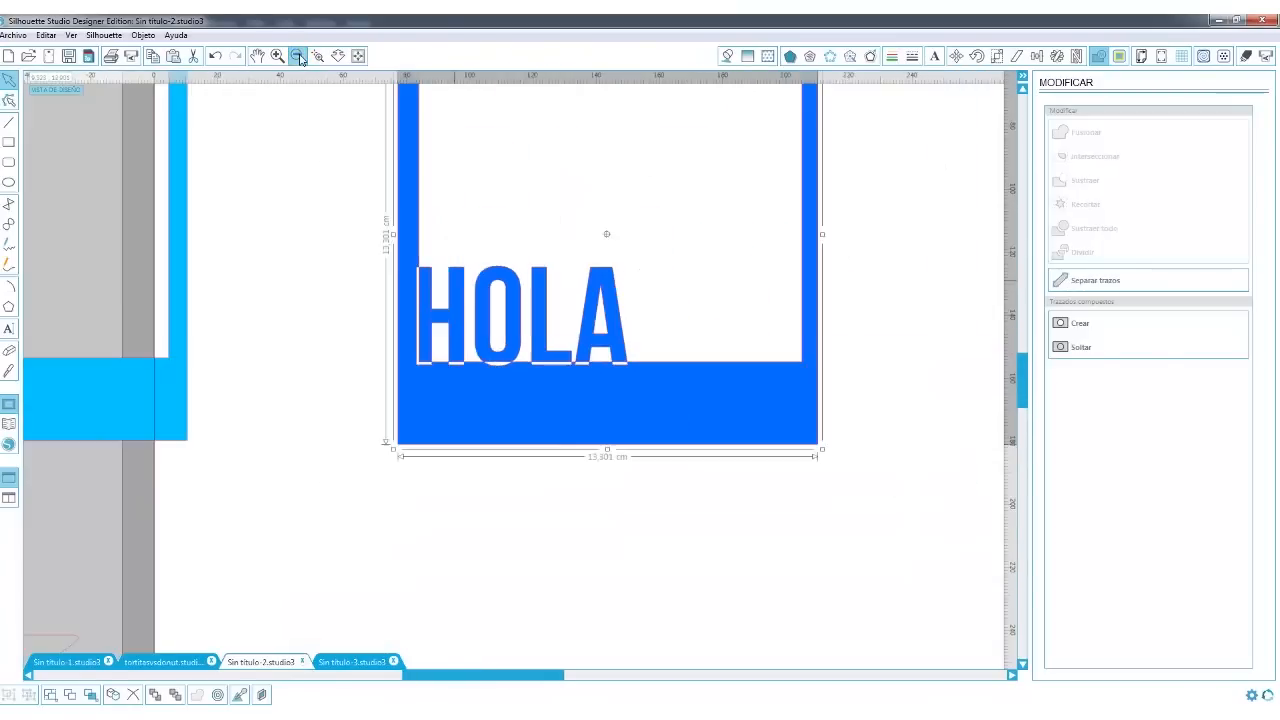
click(297, 56)
- Release the compound path that combines the dark-blue frame and the HOLA letters
right_click(614, 409)
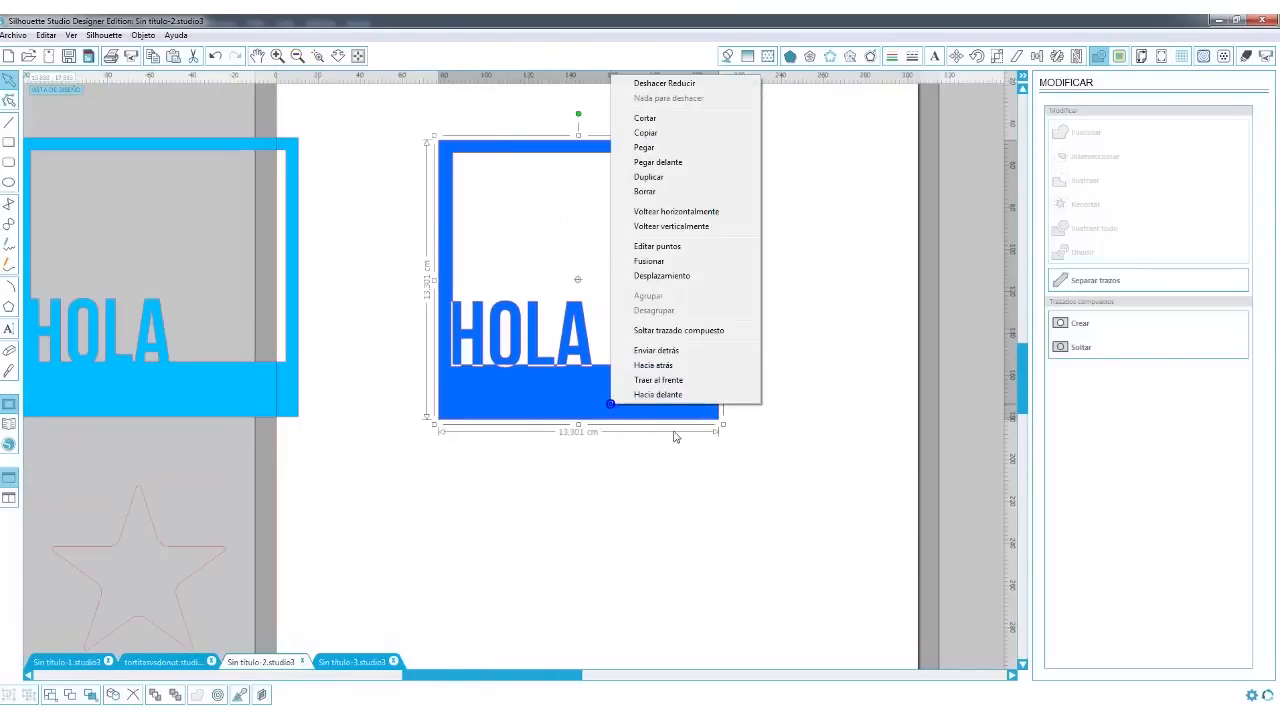
click(660, 342)
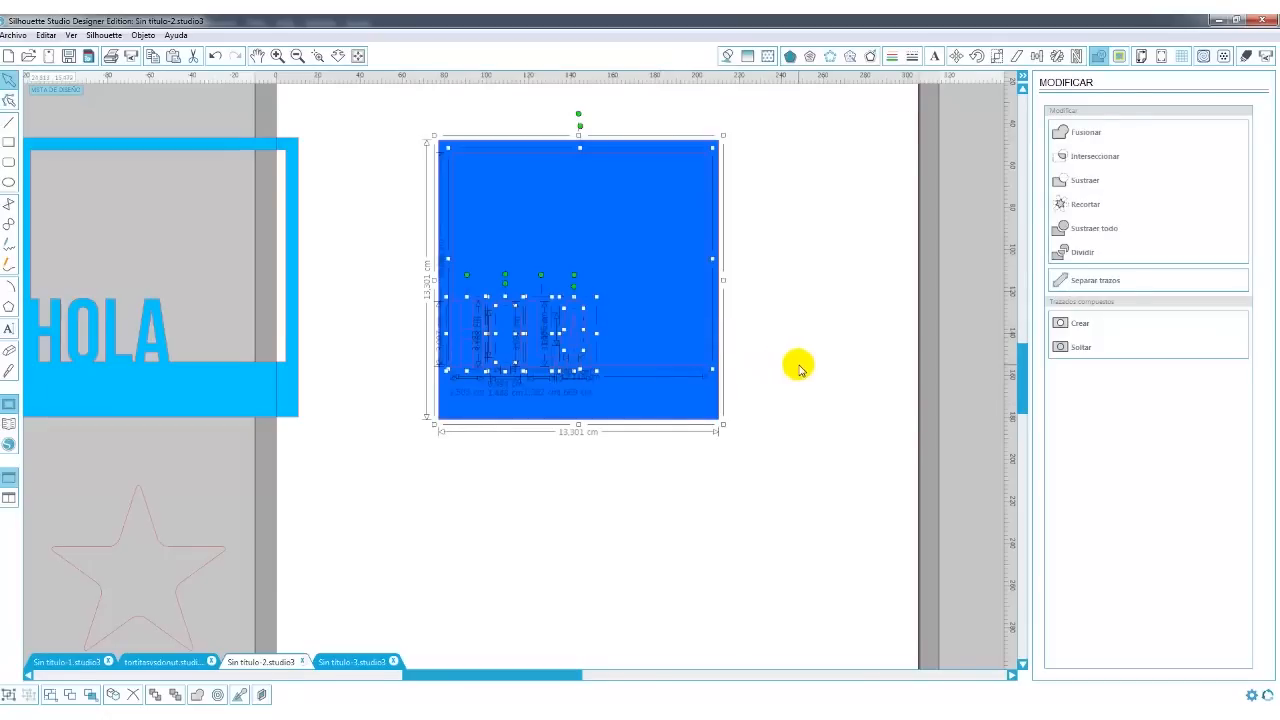
click(800, 368)
- Undo the release and the all-in-one compound path, back to the separately filled square, rectangle and HOLA text
click(215, 56)
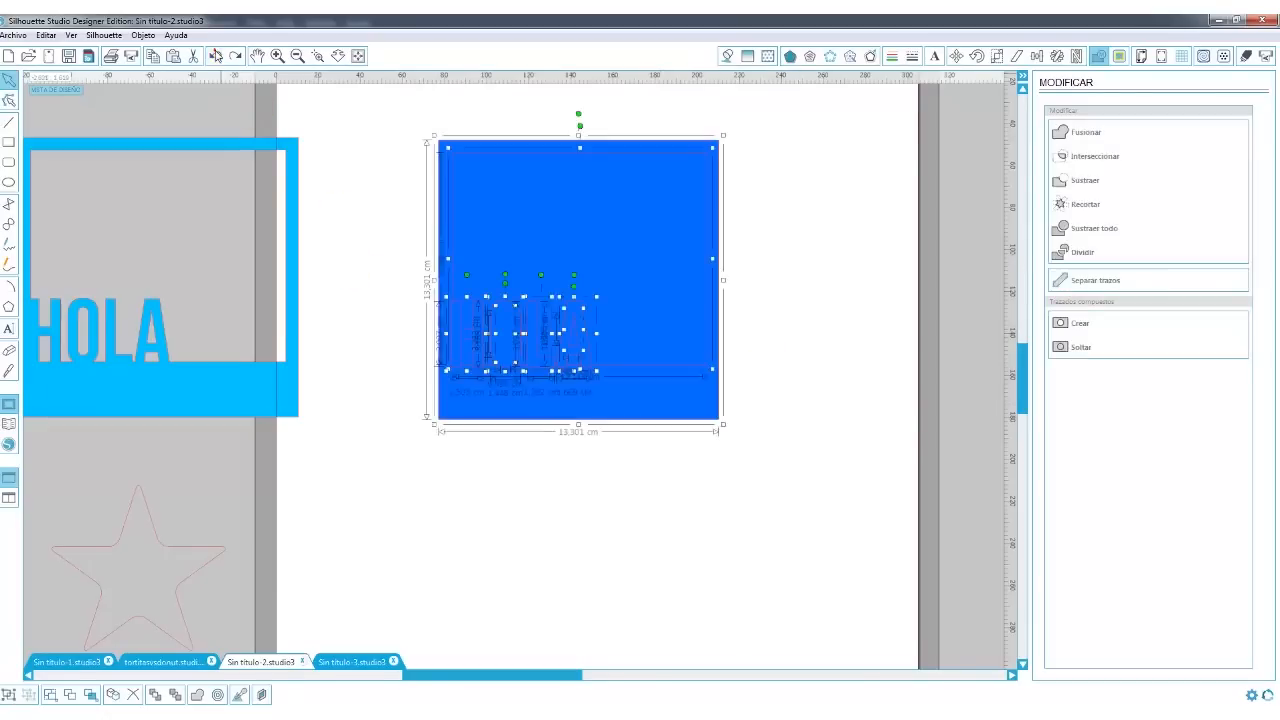
click(217, 56)
click(217, 56)
click(217, 56)
click(217, 56)
click(217, 56)
click(217, 56)
click(217, 56)
click(217, 56)
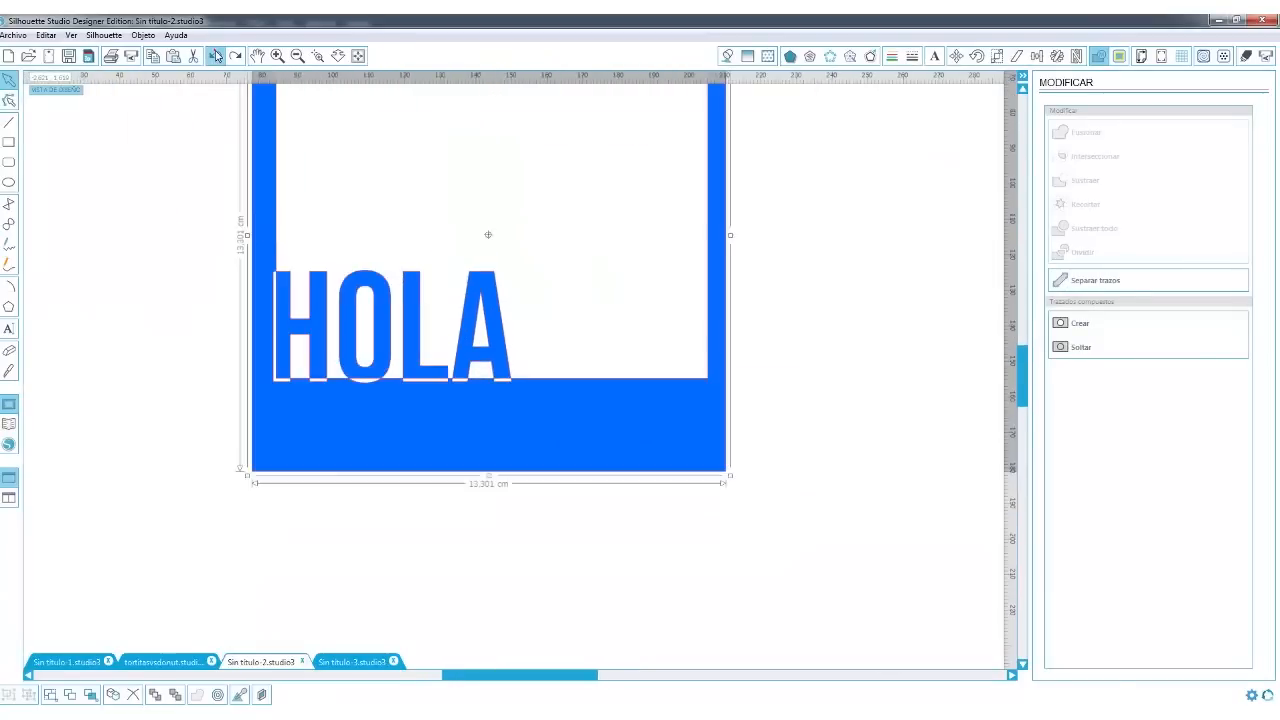
click(216, 56)
click(216, 56)
click(705, 241)
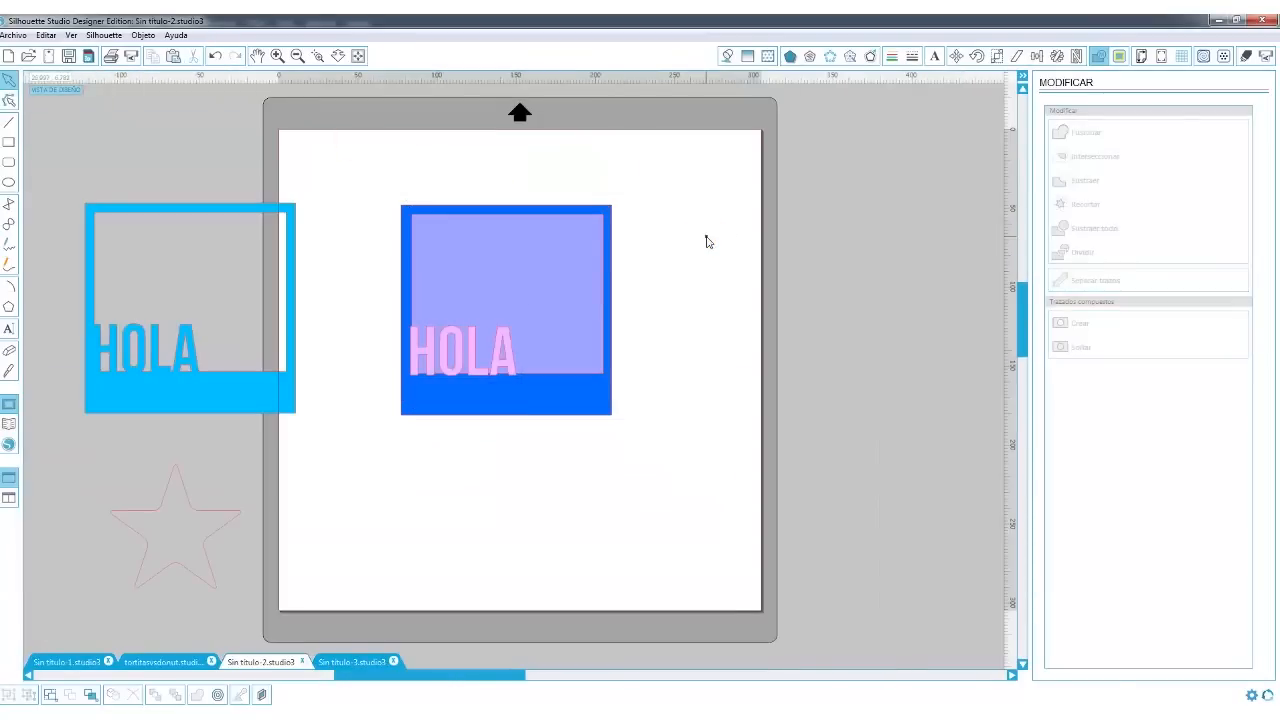
- Make a compound path from only the duplicate's dark-blue outer square and lilac inner rectangle
click(572, 309)
shift+click(607, 391)
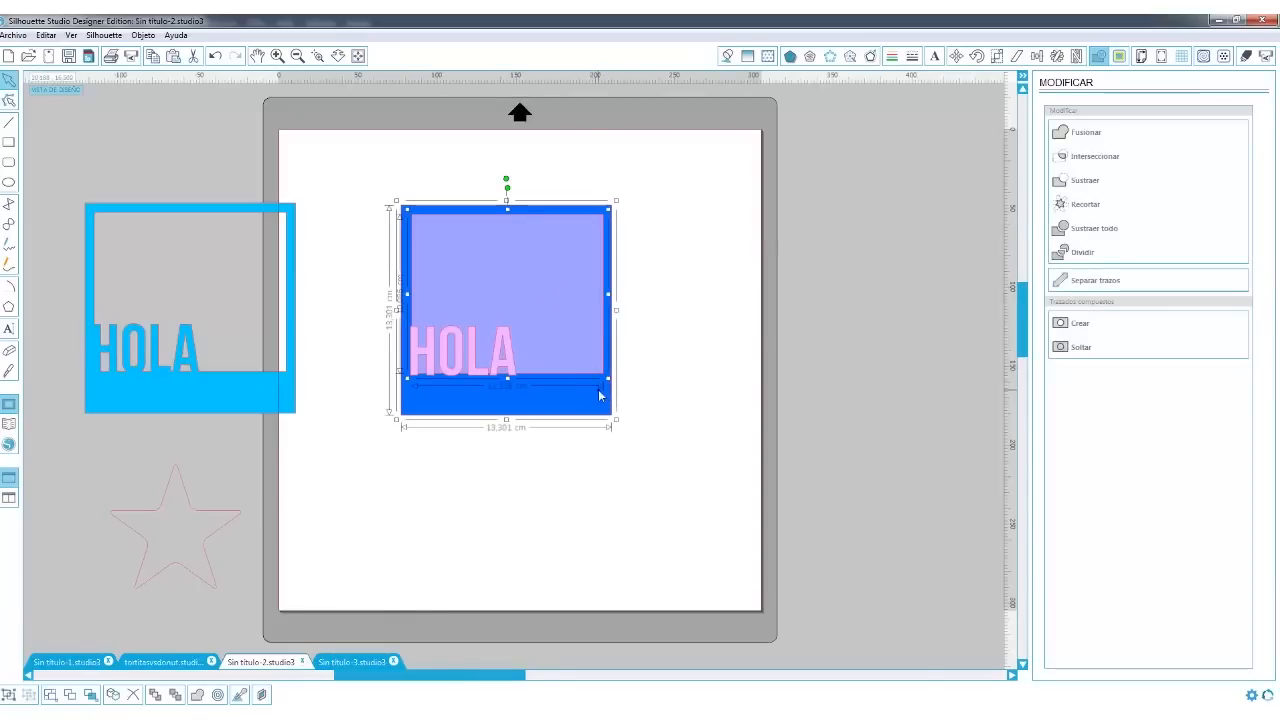
right_click(600, 396)
click(657, 322)
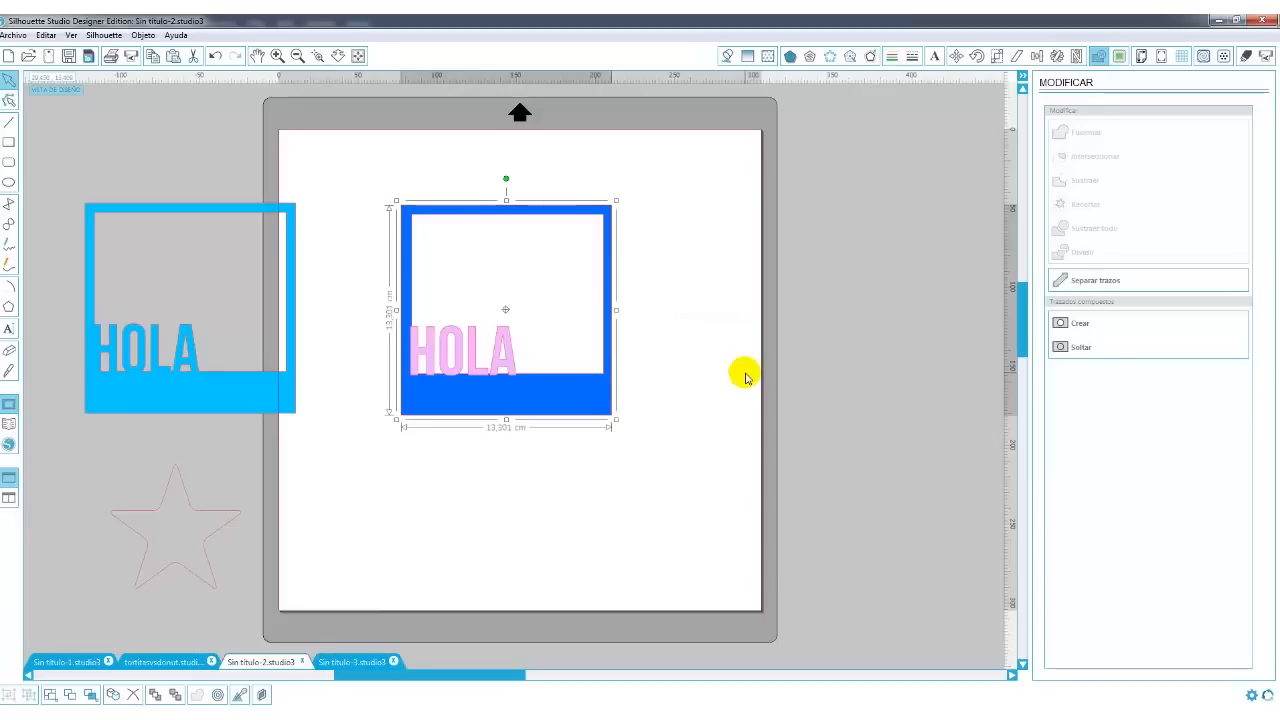
- Weld the light-pink HOLA text to the dark-blue compound-path frame
click(464, 357)
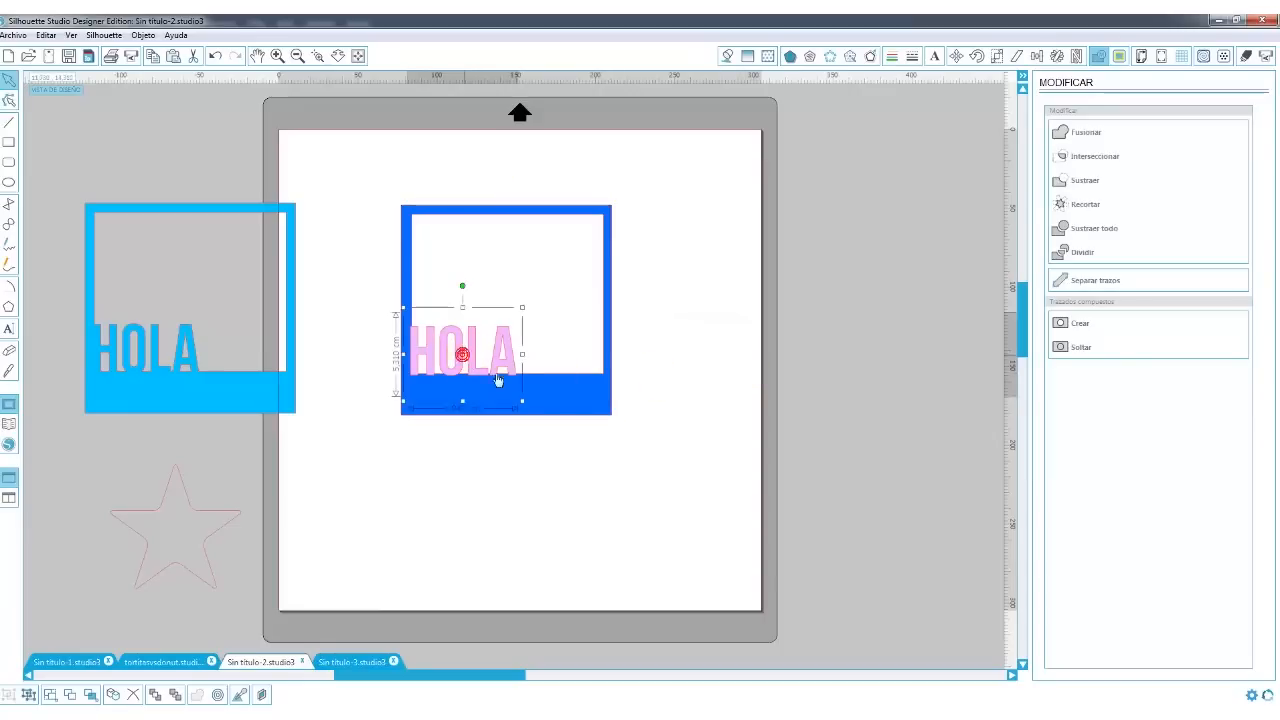
shift+click(585, 400)
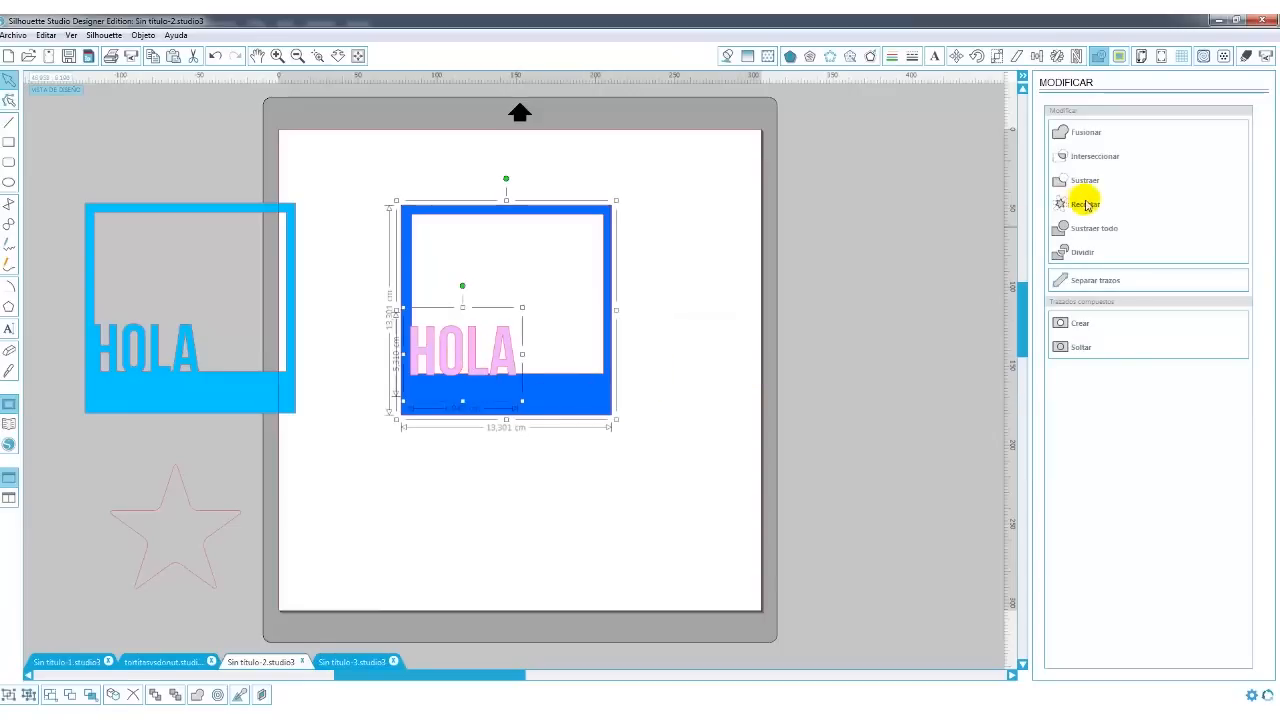
click(1080, 138)
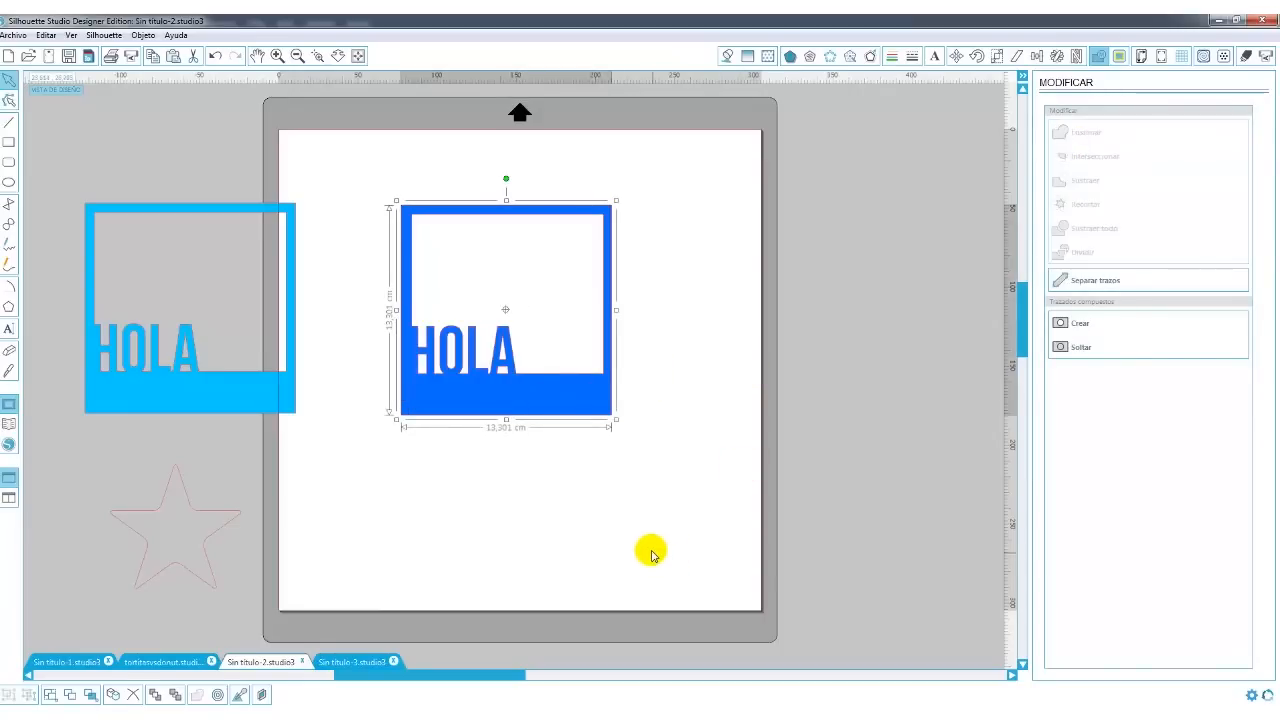
- Move both welded HOLA frames off the page, placing the light-blue one below the dark-blue one
drag(400, 400, 793, 333)
drag(263, 400, 984, 551)
click(761, 516)
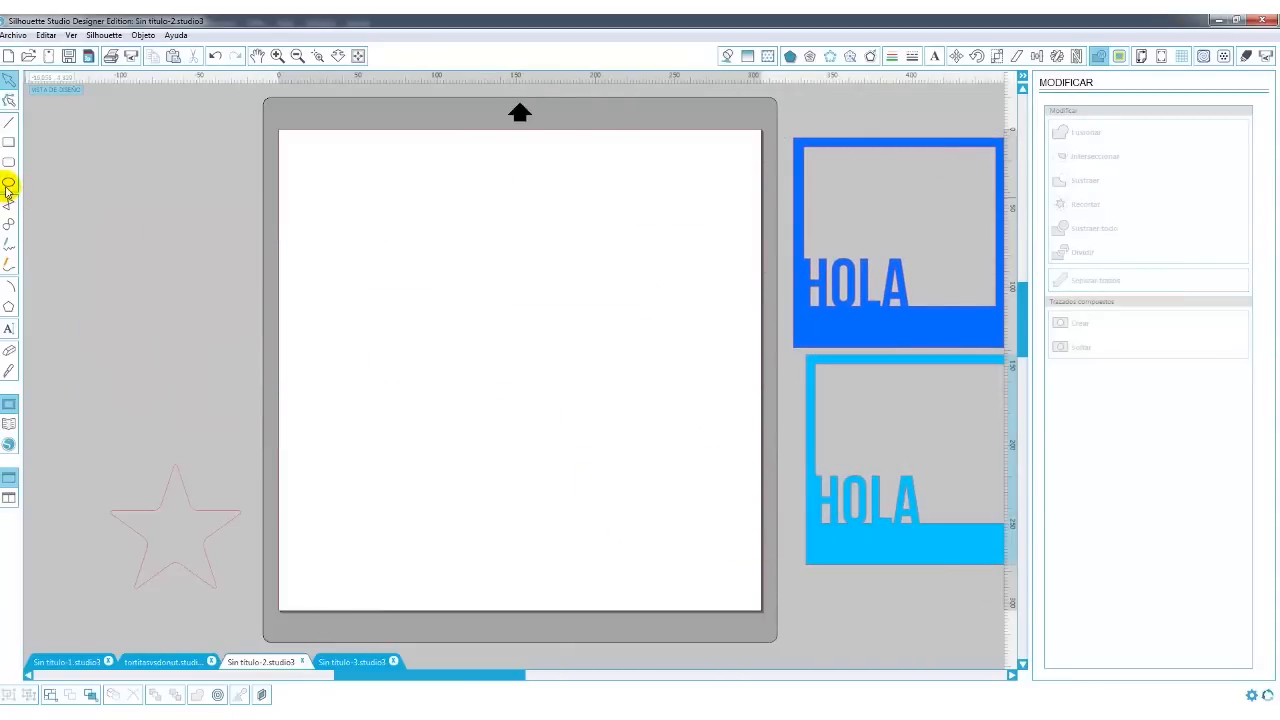
- Draw a circle about 11.9 cm wide on the page and add a concentric inner circle about 9.5 cm wide
mouse_move(329, 216)
mouse_down()
mouse_move(371, 290)
mouse_move(508, 393)
mouse_up()
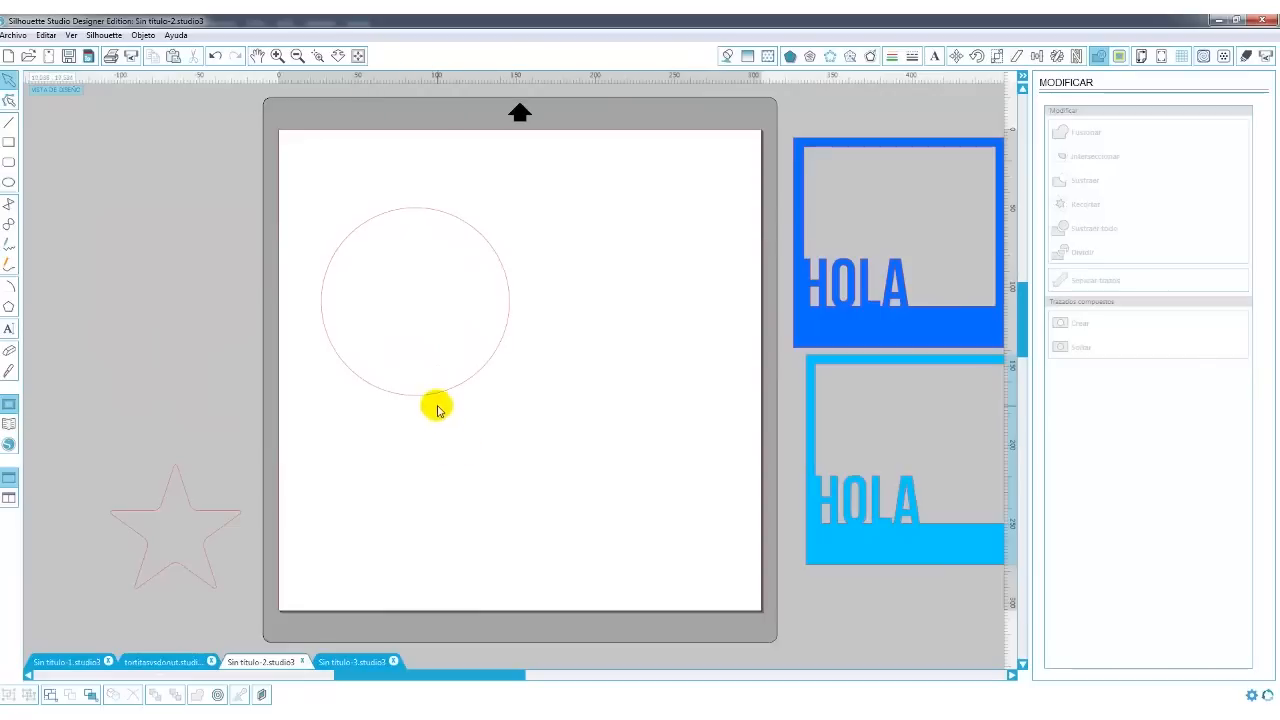
drag(423, 384, 408, 366)
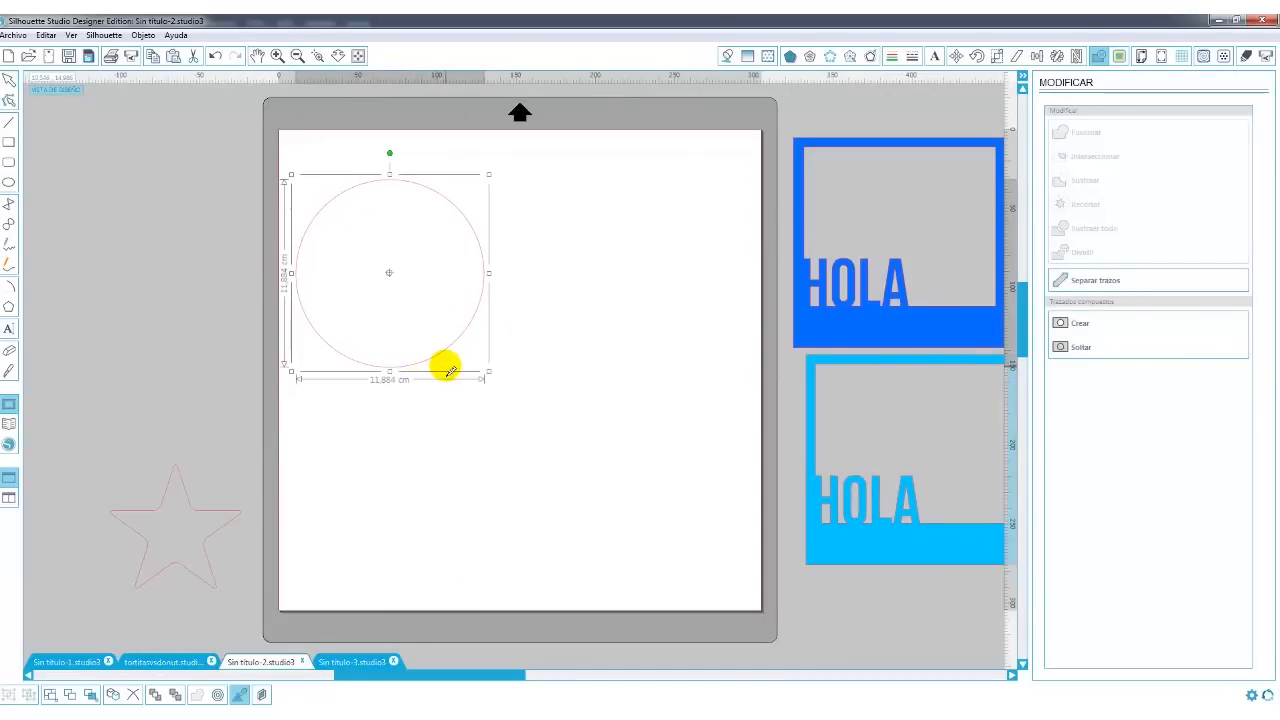
drag(489, 375, 468, 354)
- Add two smaller copies of the concentric circles, about 9.9 cm across outside, overlapping the first pair
drag(514, 157, 278, 418)
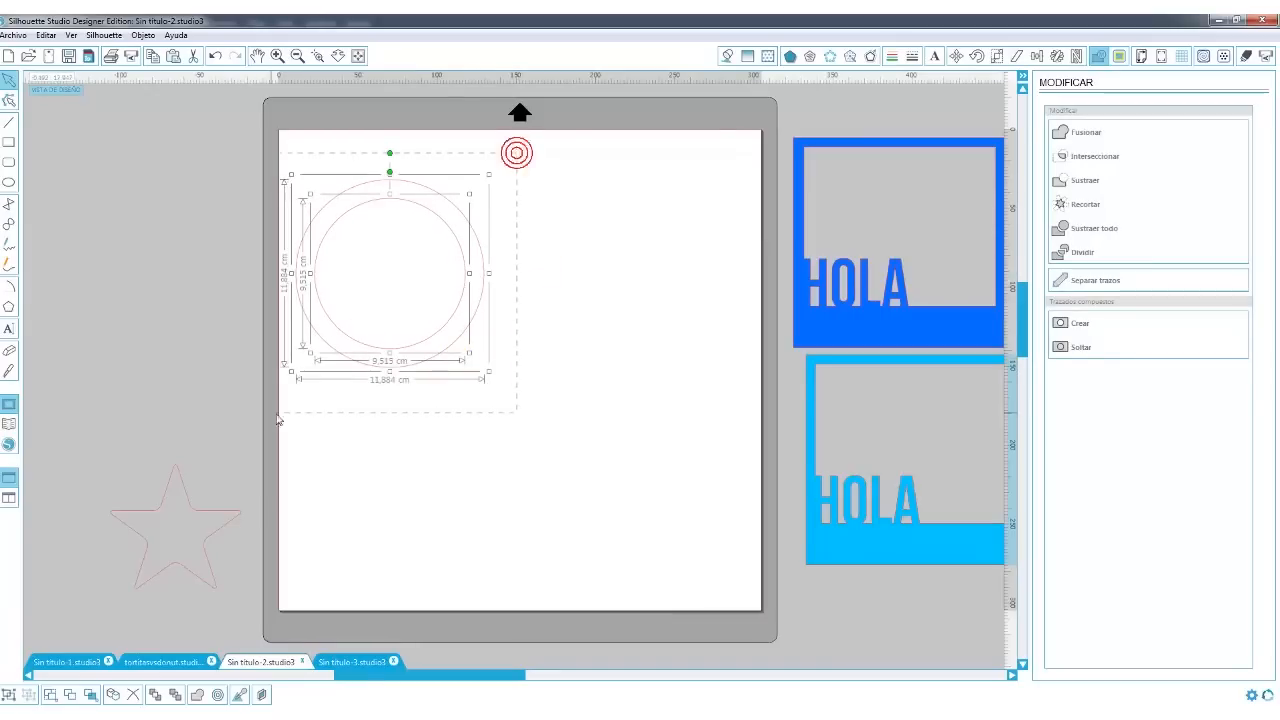
drag(420, 383, 594, 459)
drag(580, 398, 578, 390)
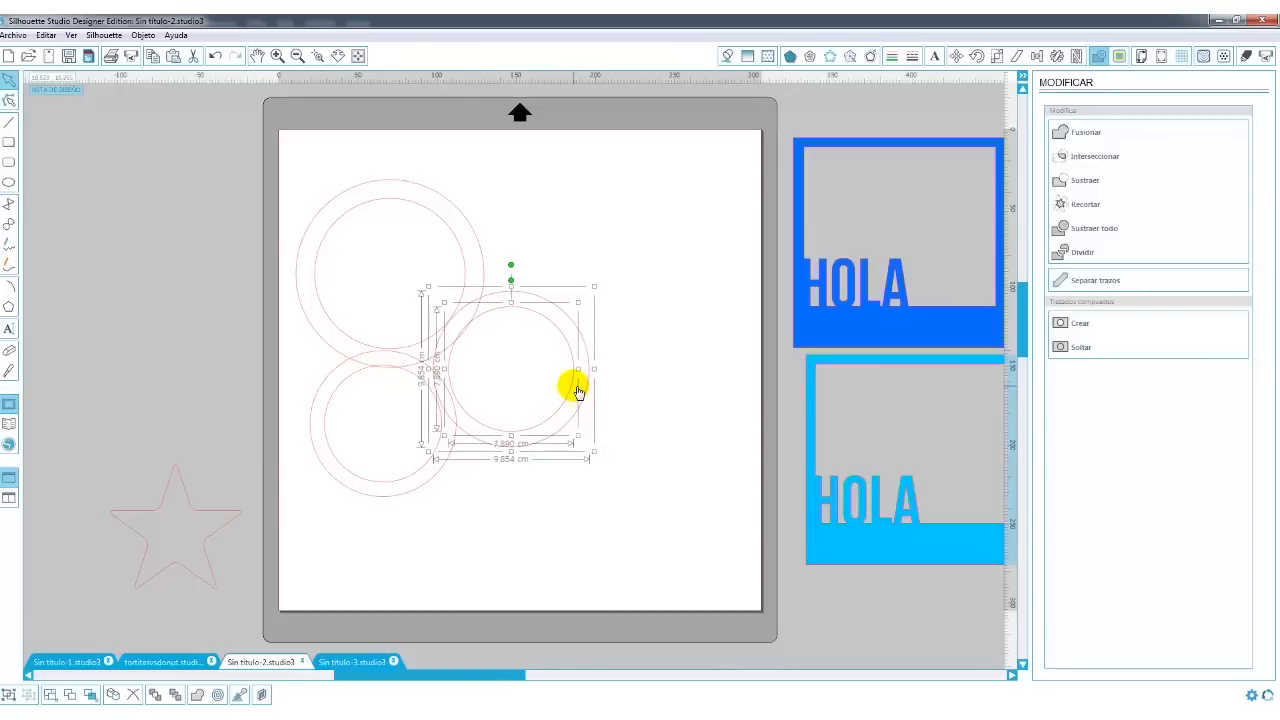
- Move the star onto the largest circle pair and place a smaller copy, about 5.2 cm wide, overlapping the right-hand pair's inner circle
click(619, 422)
drag(210, 542, 406, 265)
key(ctrl+Down)
drag(406, 390, 537, 384)
drag(437, 308, 474, 345)
drag(526, 381, 524, 363)
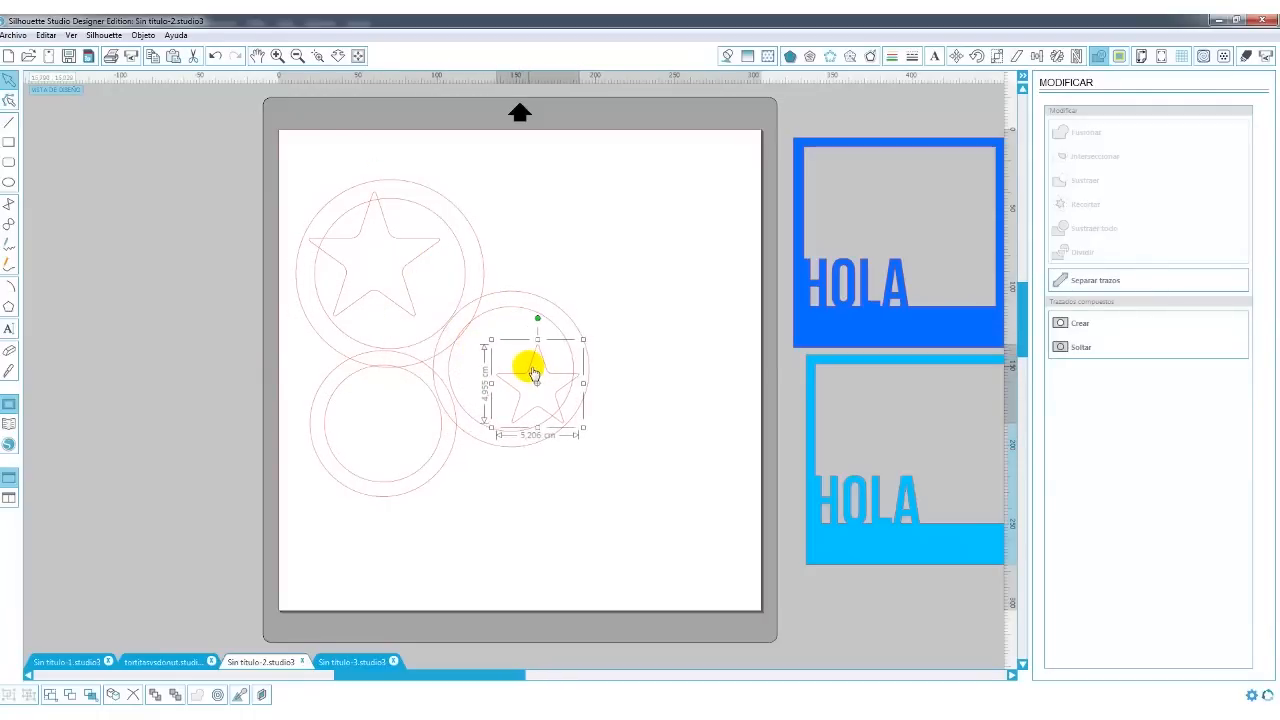
click(568, 447)
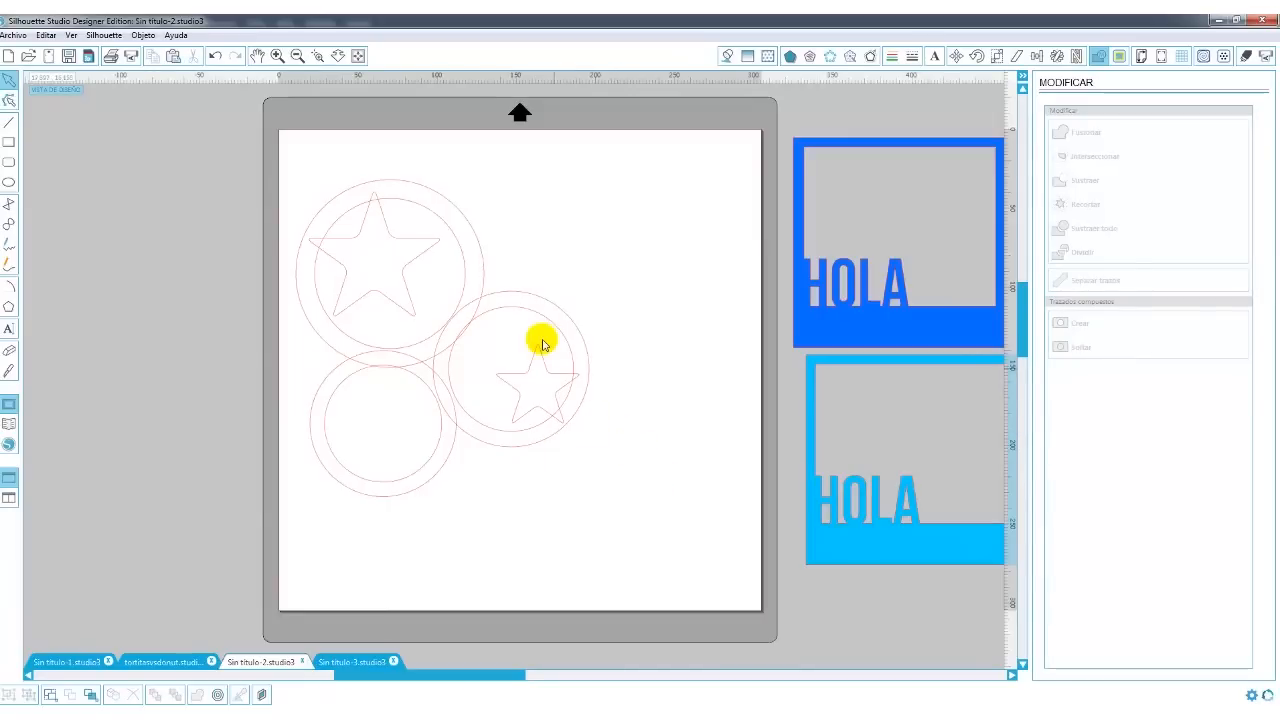
- Duplicate the whole arrangement of circles and stars and place the copy off the page on its left side
click(479, 247)
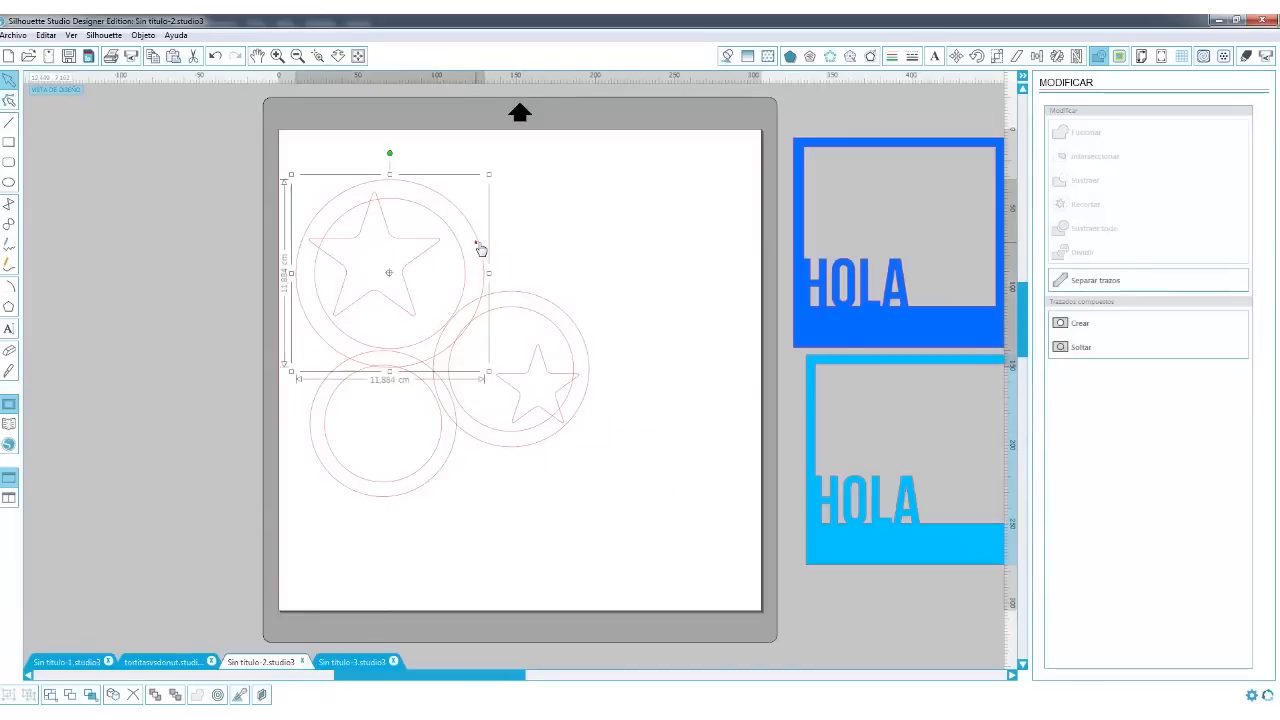
click(523, 292)
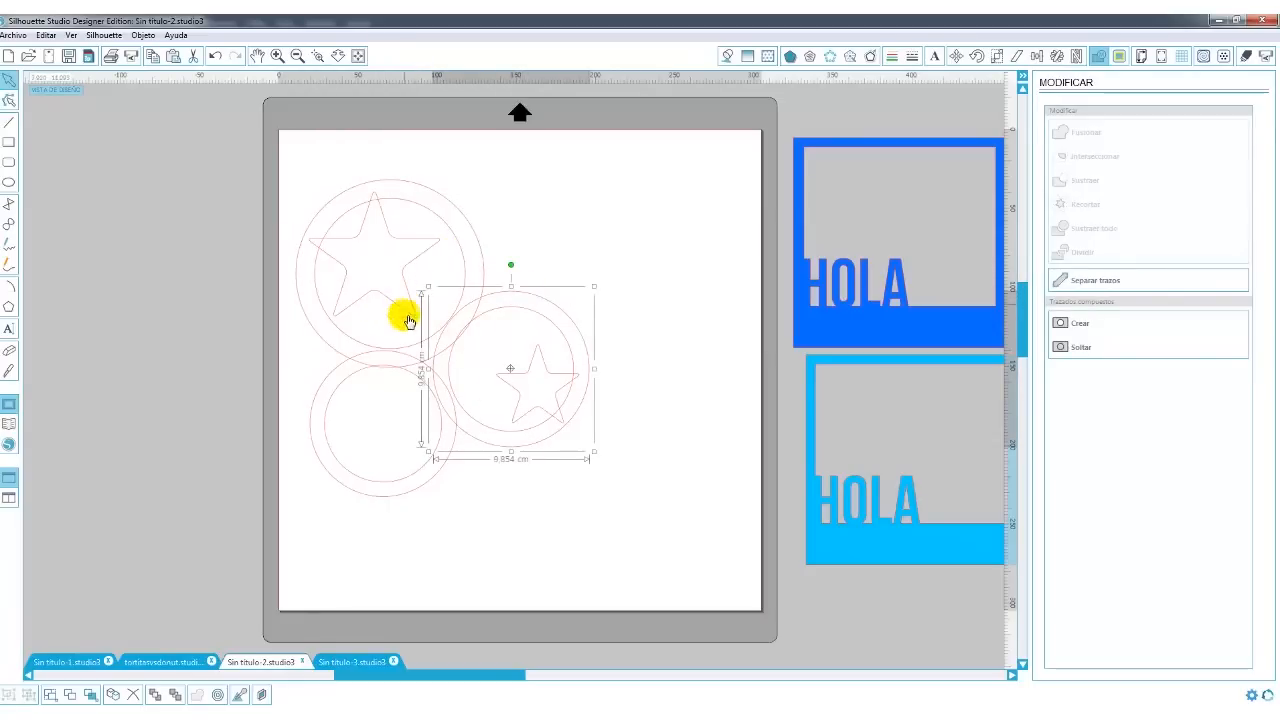
click(251, 162)
drag(251, 162, 614, 514)
click(557, 430)
drag(561, 441, 208, 411)
click(683, 289)
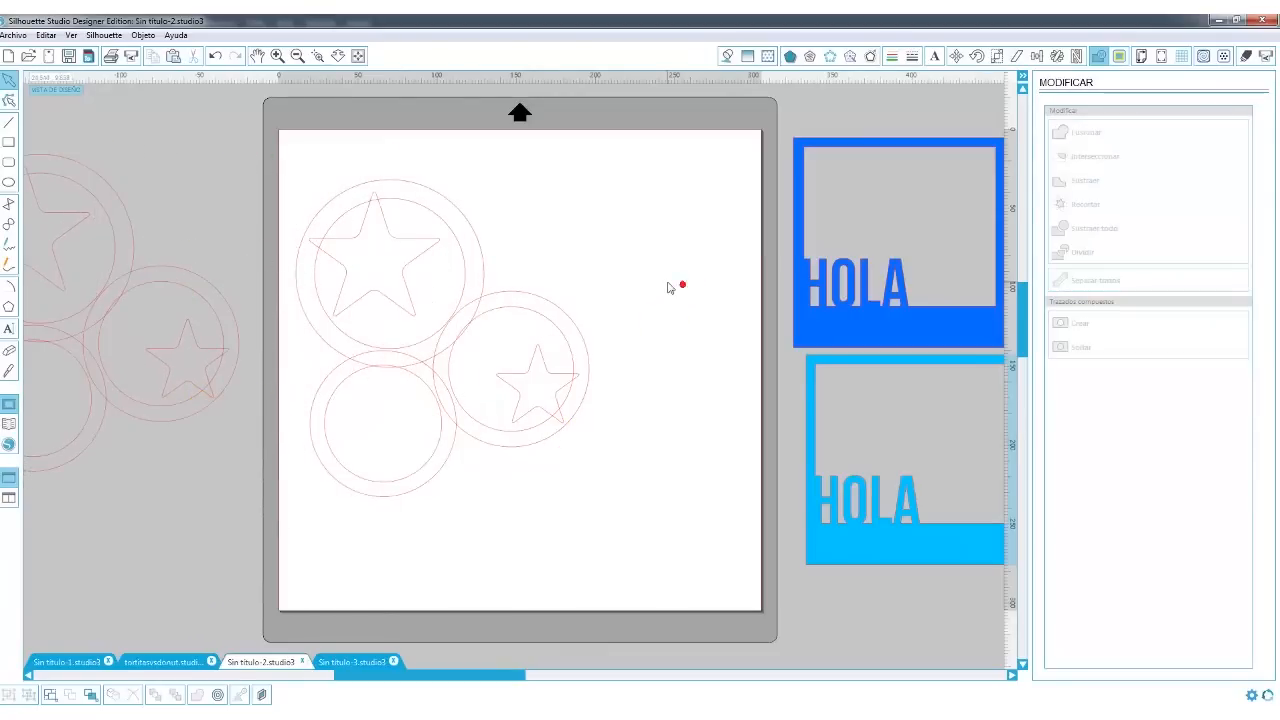
- Try welding all the separate circles and stars on the page, and undo the weld
drag(591, 323, 266, 494)
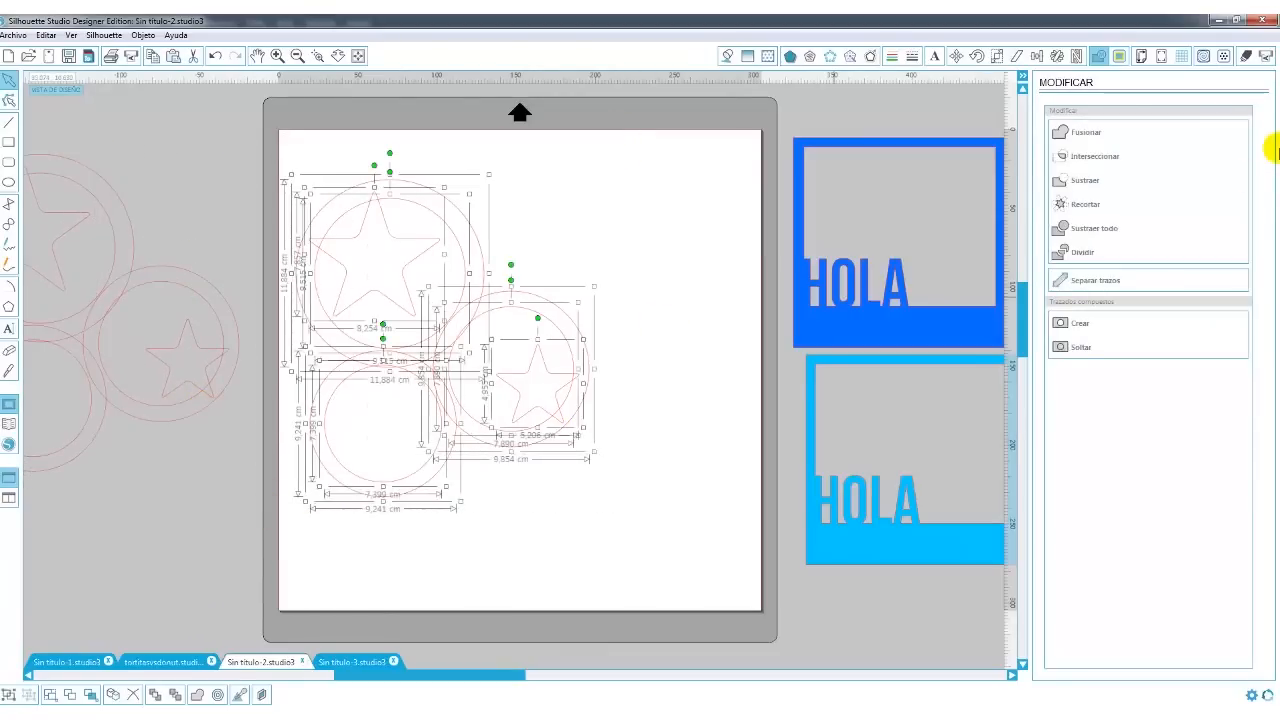
click(1090, 133)
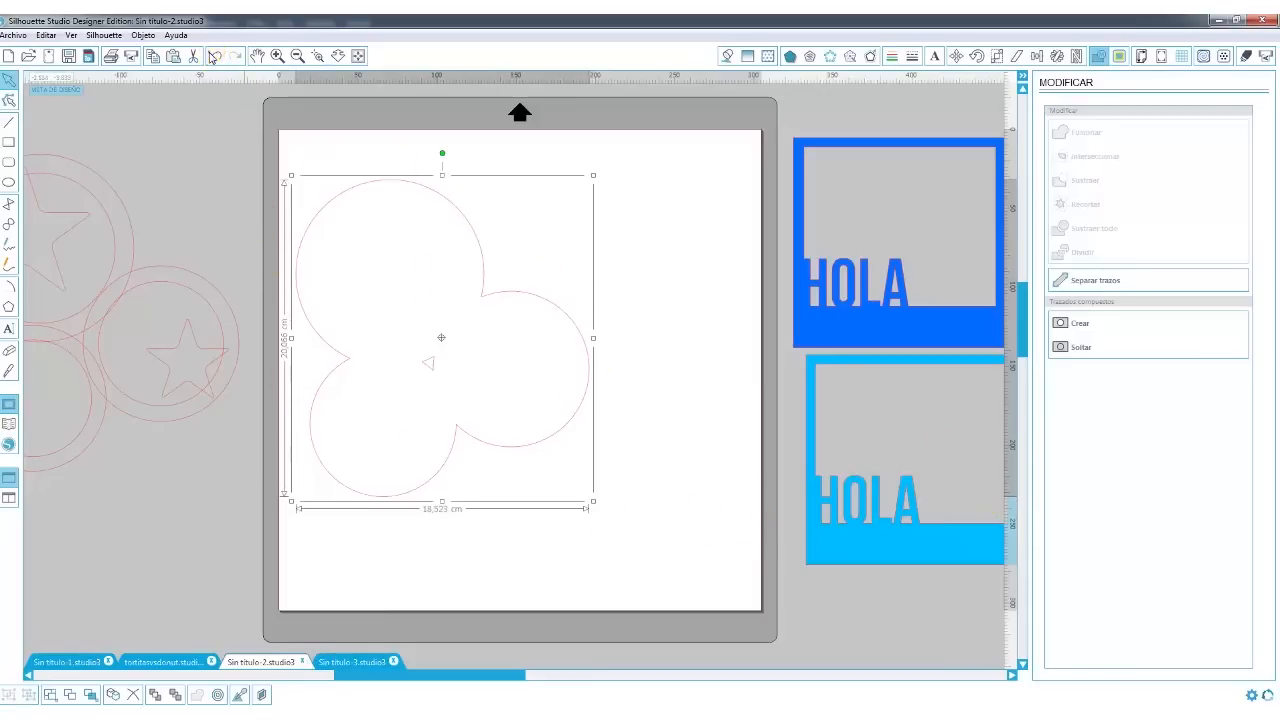
click(213, 57)
click(598, 242)
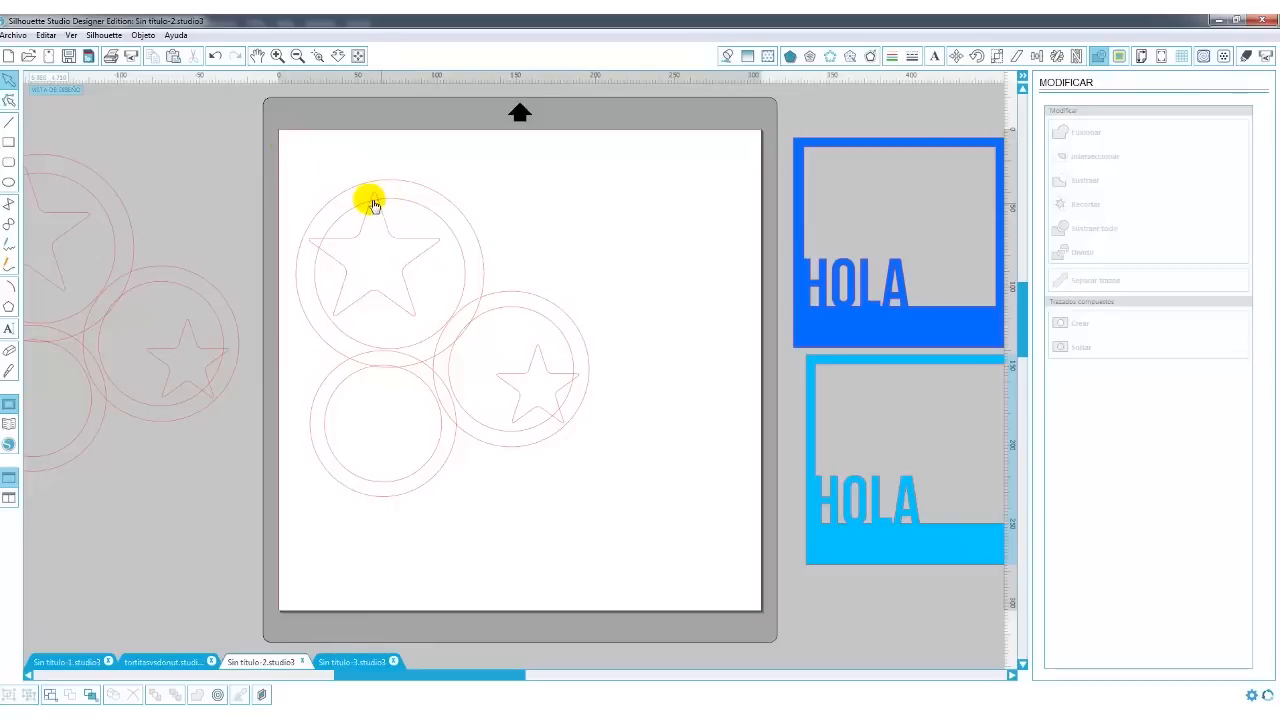
- Turn each of the three concentric circle pairs into its own compound path
click(467, 219)
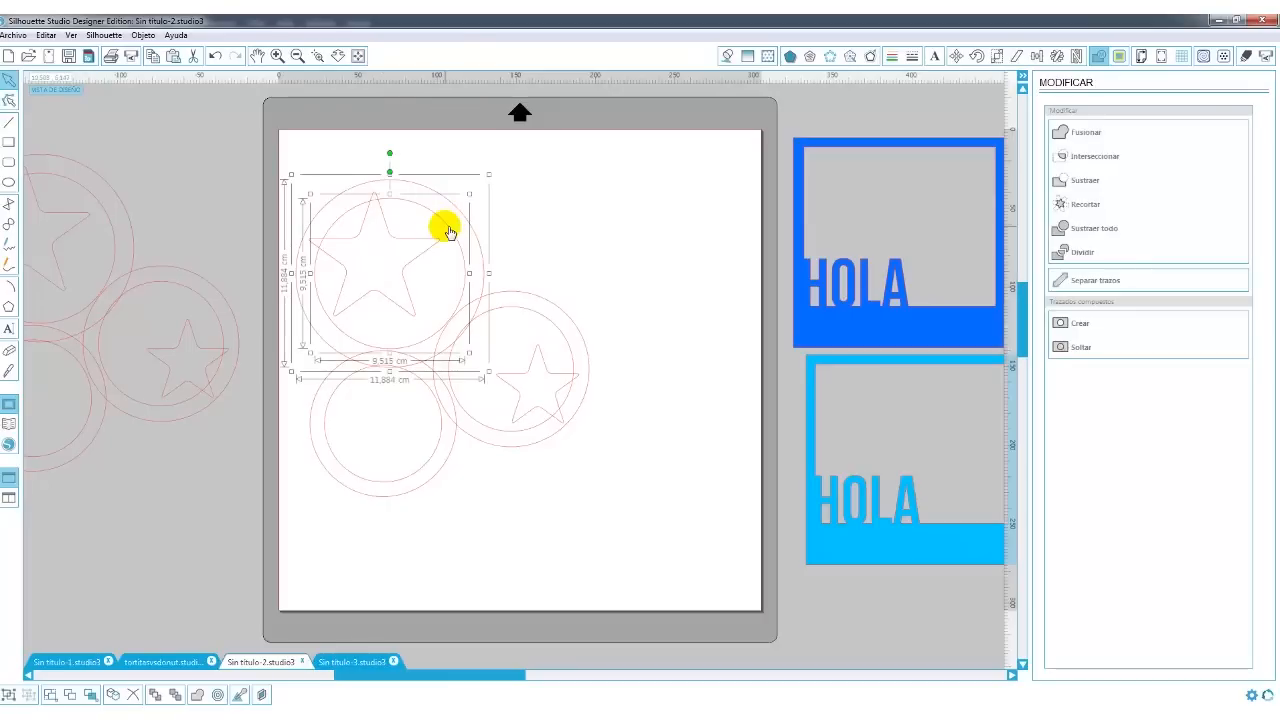
right_click(448, 231)
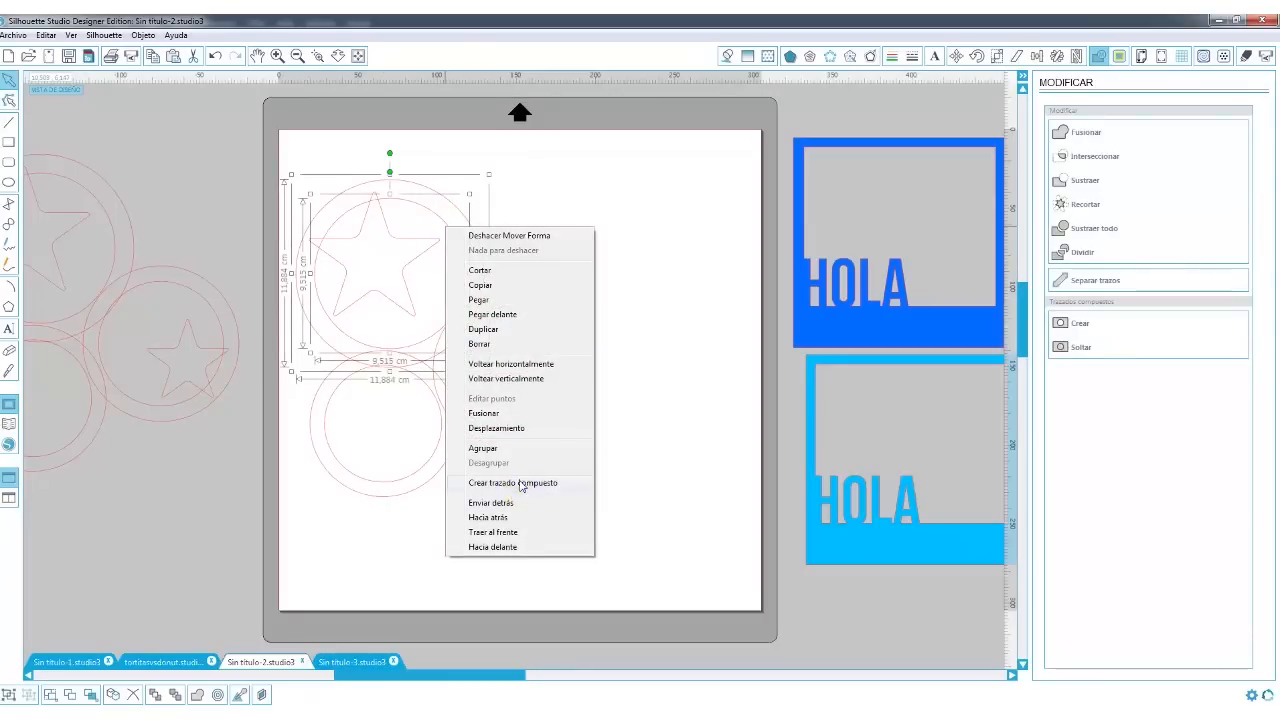
click(520, 483)
click(519, 311)
shift+click(514, 291)
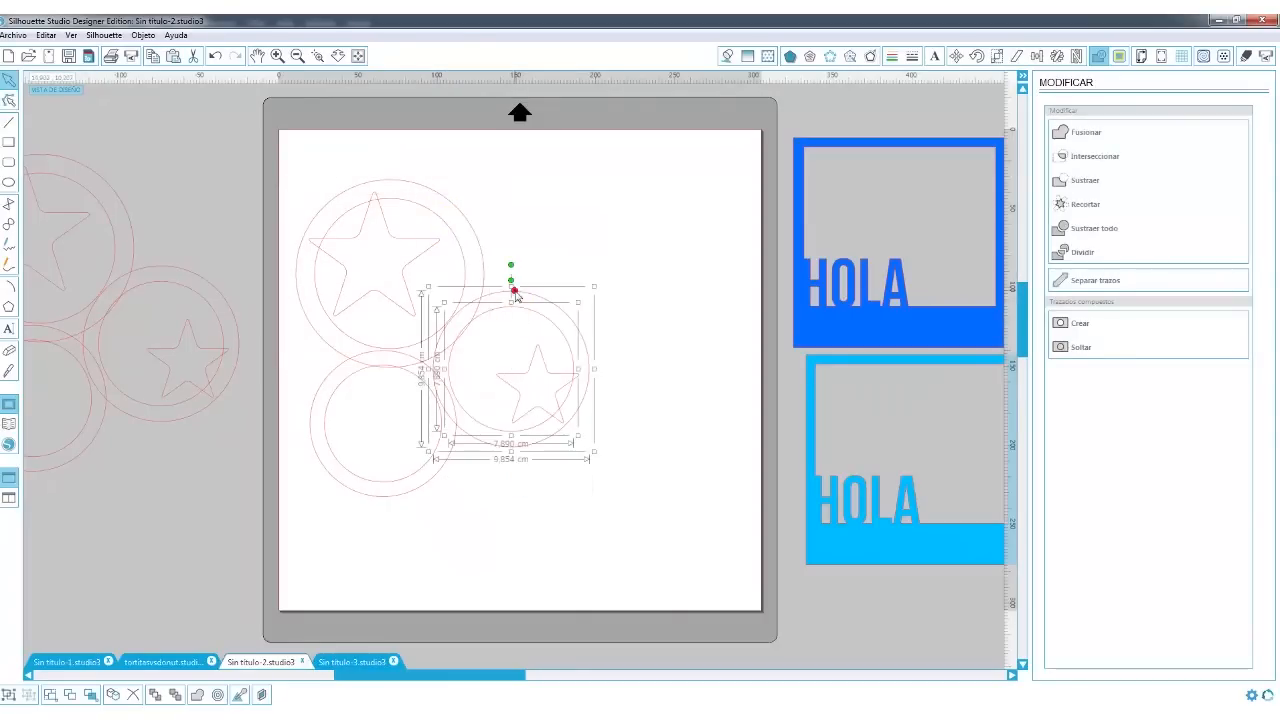
right_click(508, 286)
click(500, 532)
click(443, 466)
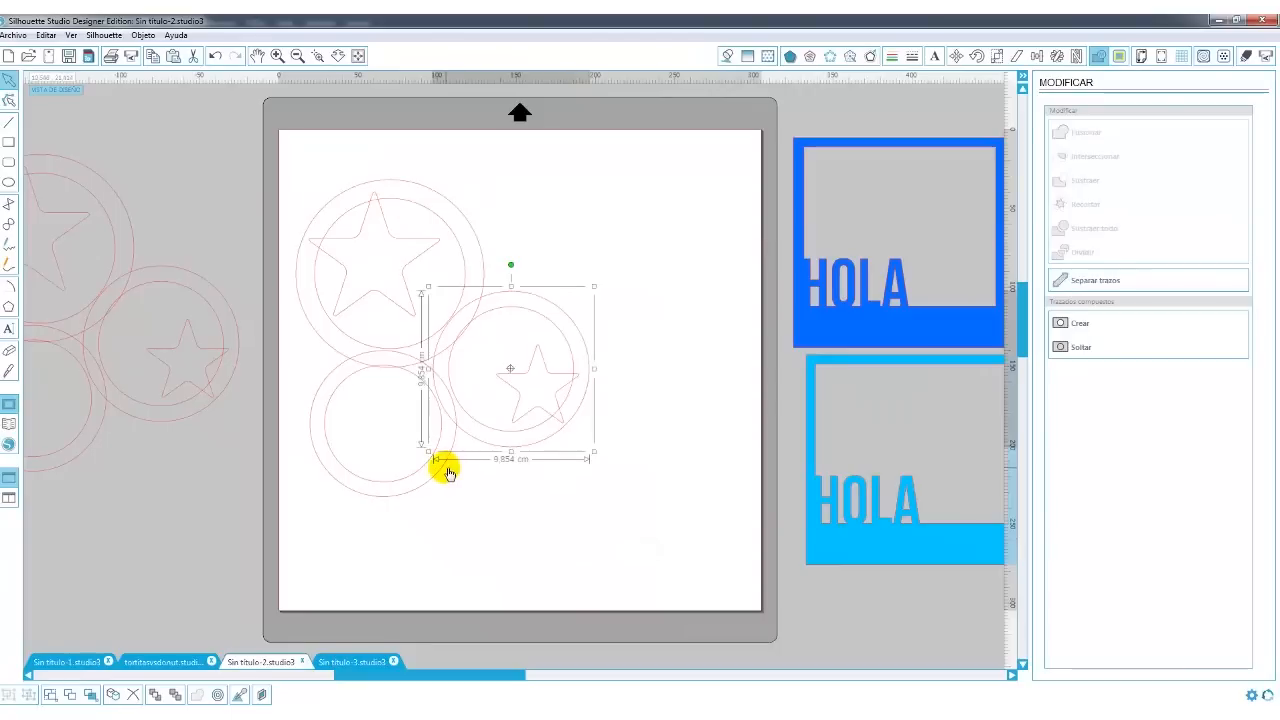
shift+click(429, 463)
right_click(430, 461)
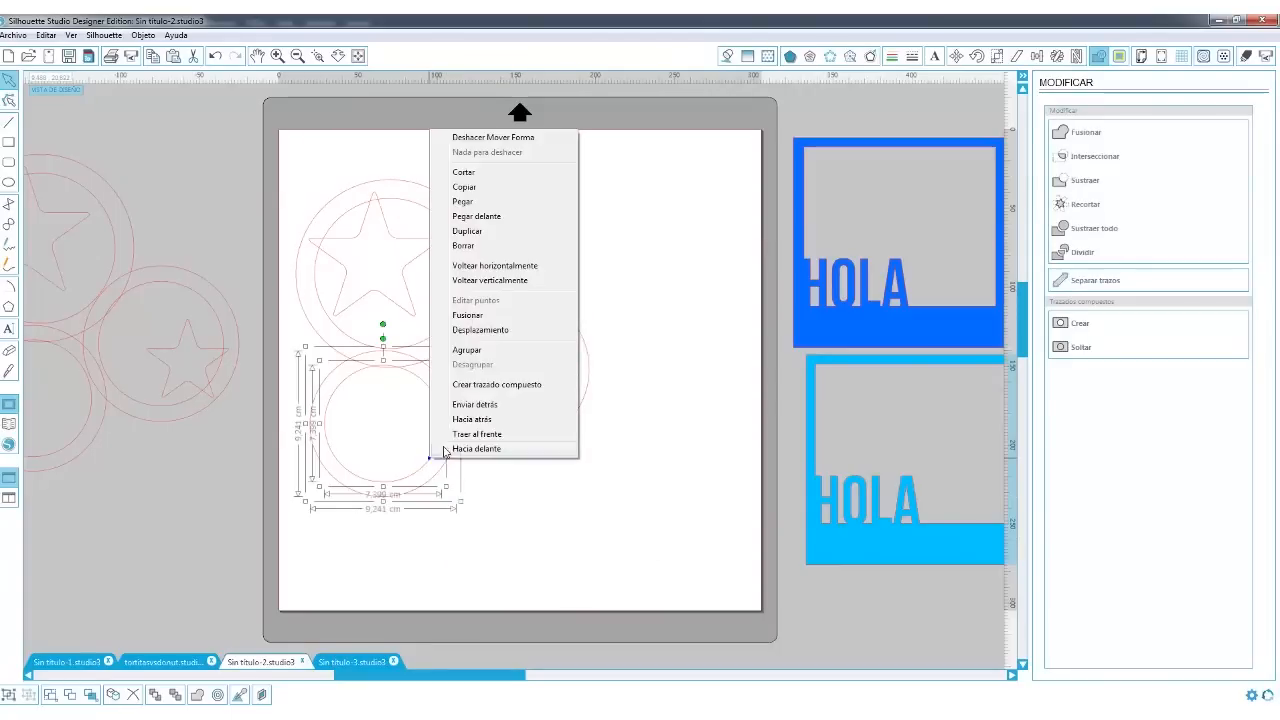
click(480, 384)
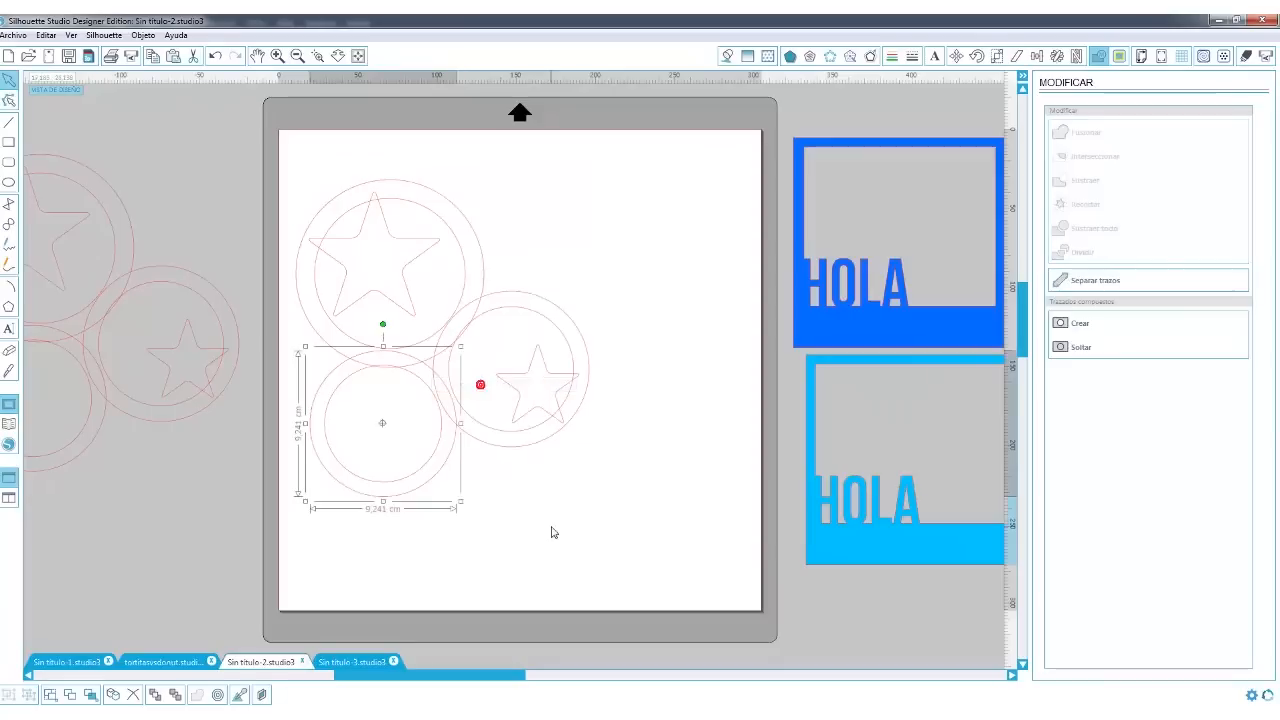
- Weld the three compound-path rings together, and weld both stars to the joined rings
shift+click(480, 450)
shift+click(464, 278)
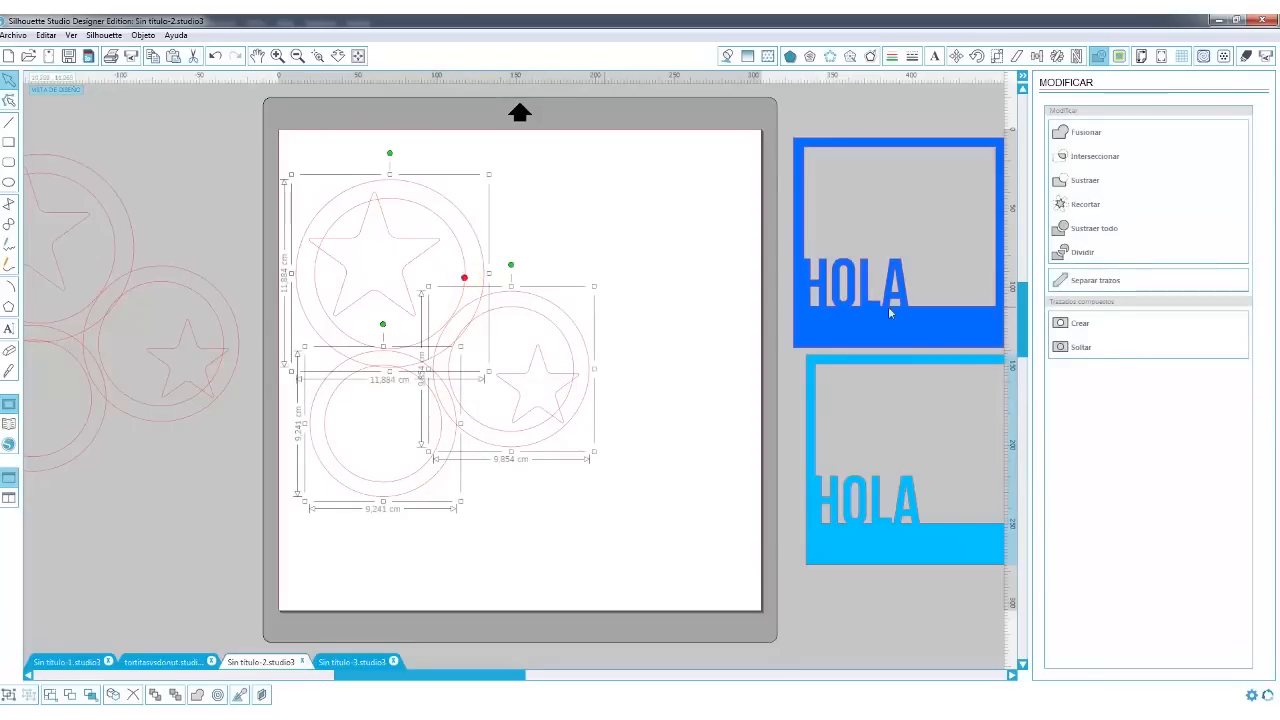
click(1085, 131)
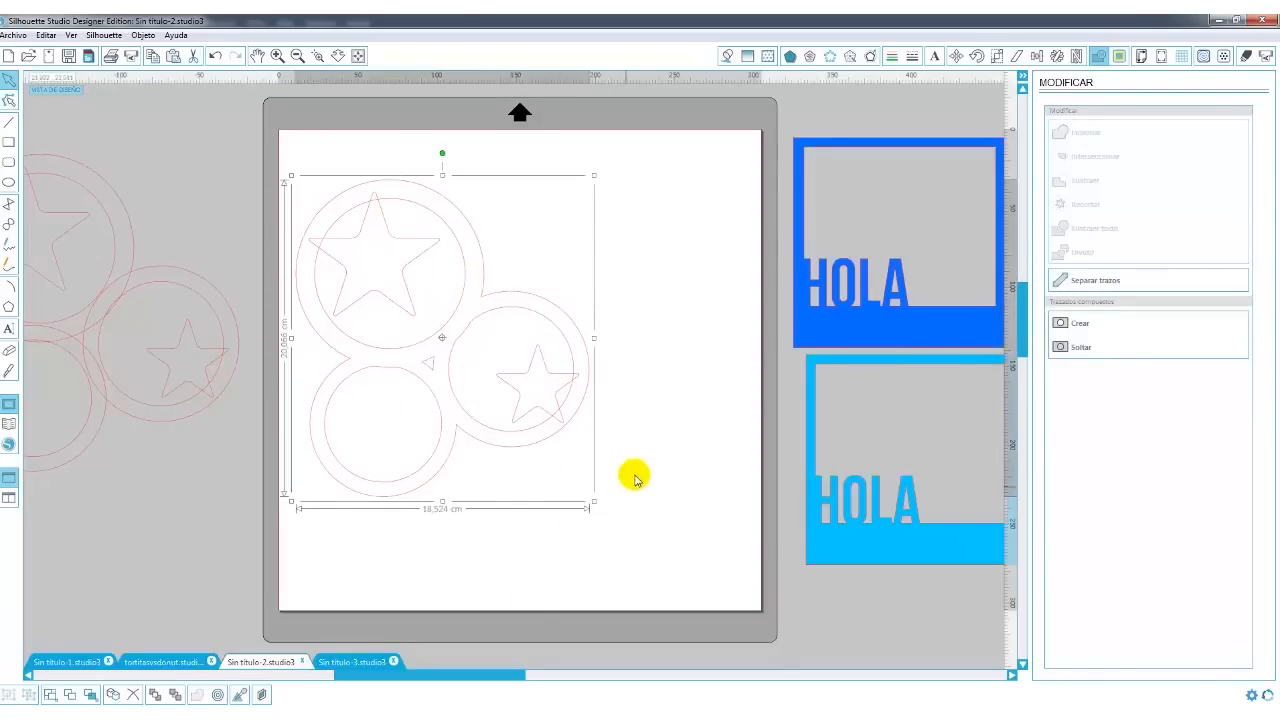
drag(651, 121, 255, 618)
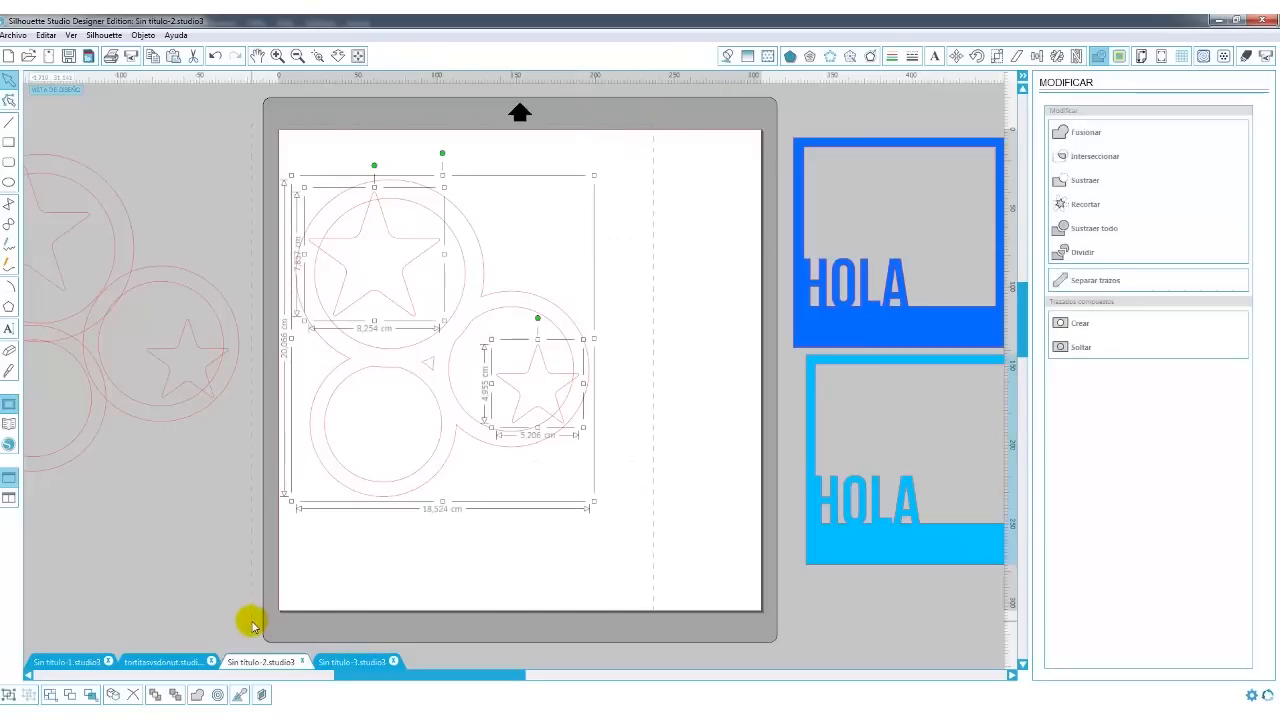
click(1080, 132)
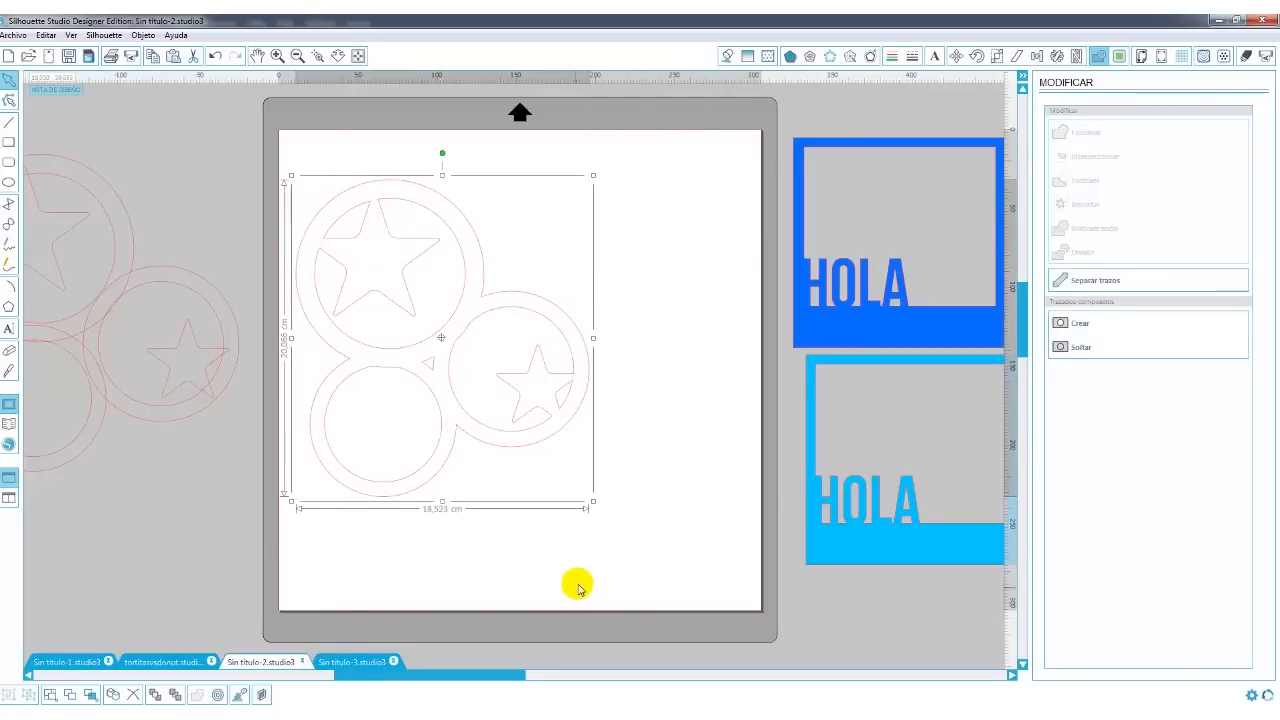
- Undo the welds and the compound paths, back to separate circles and stars
click(214, 58)
click(214, 58)
click(214, 58)
click(214, 58)
click(214, 58)
click(214, 58)
click(214, 58)
click(214, 58)
click(214, 58)
click(214, 58)
click(214, 58)
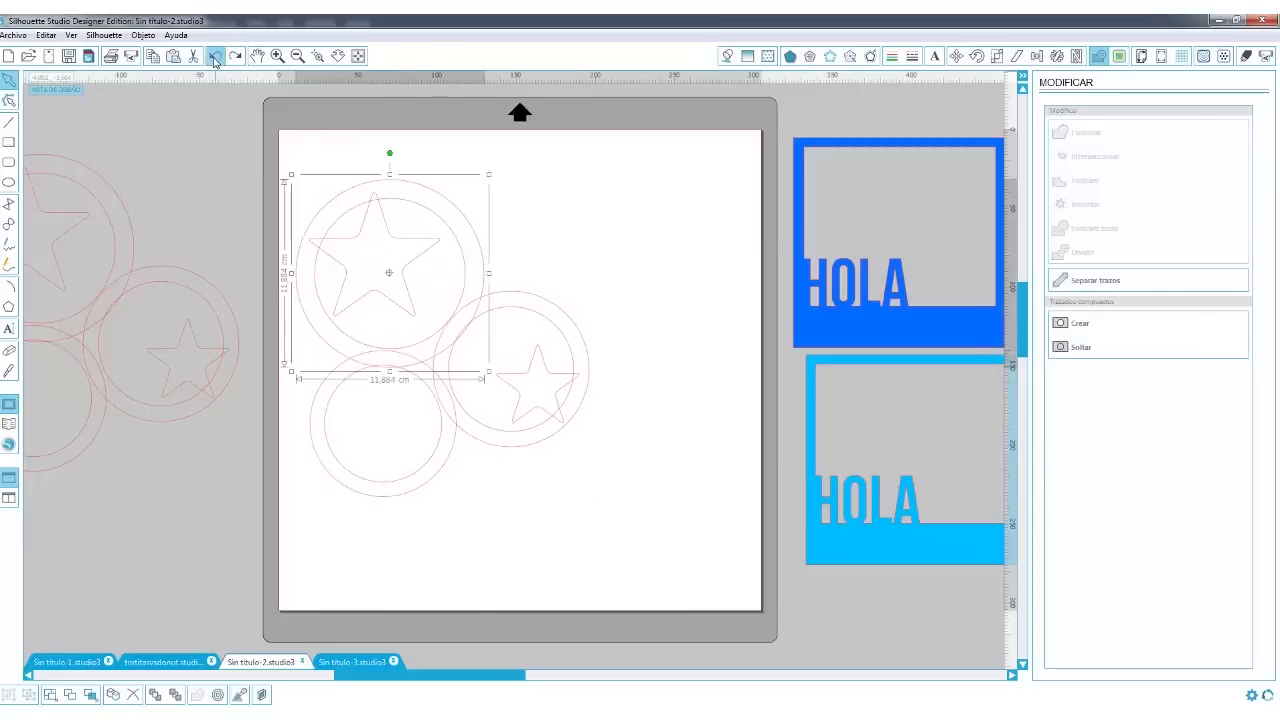
click(214, 58)
click(566, 232)
- Fill the three outer circles with bright light blue
click(486, 245)
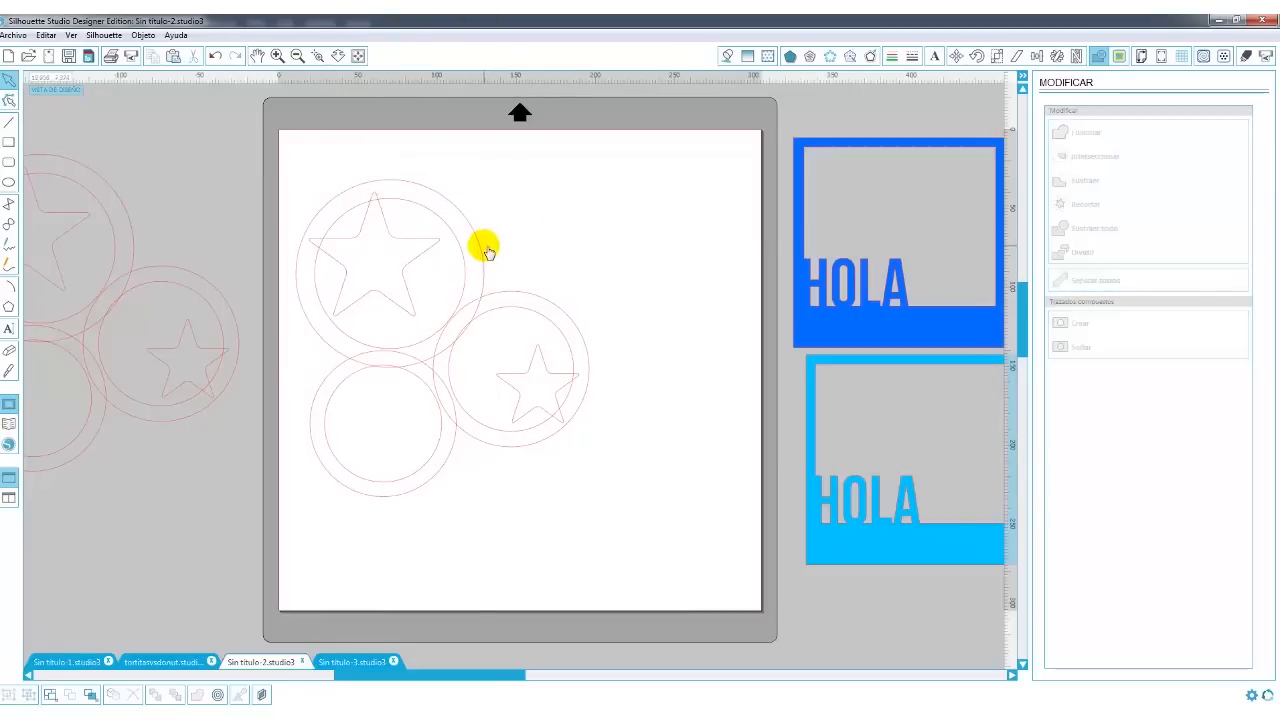
shift+click(528, 314)
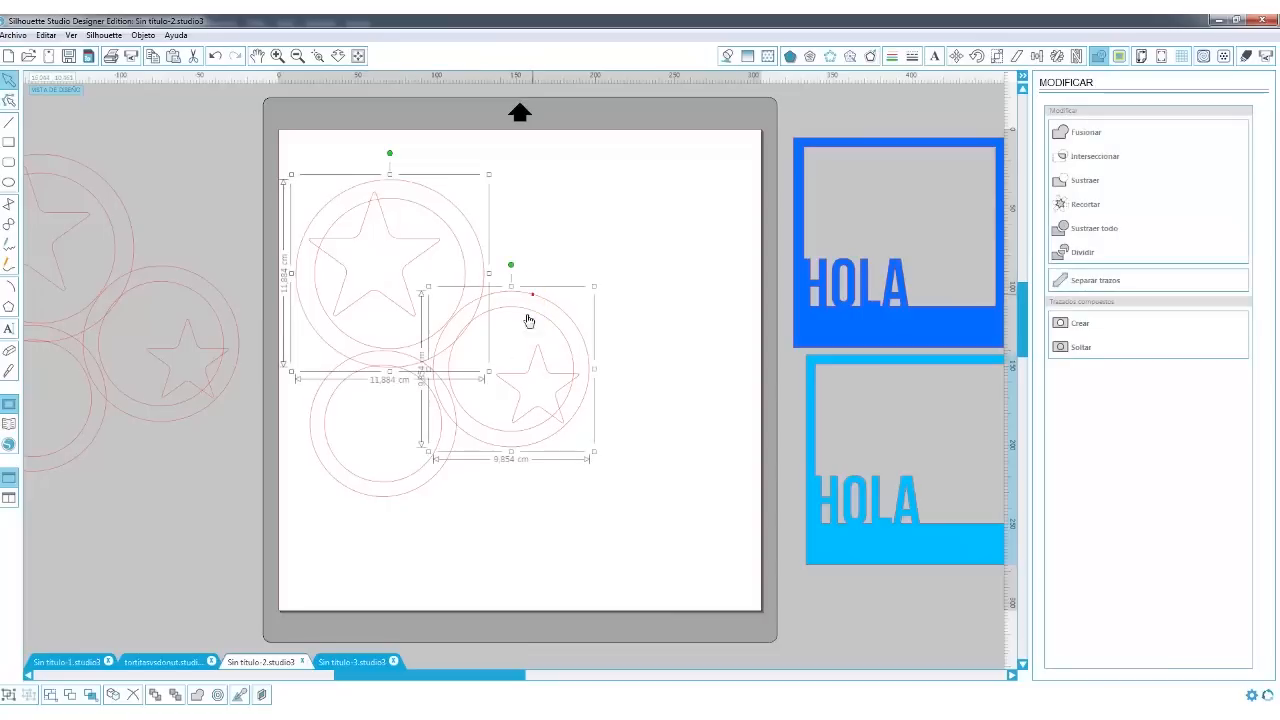
shift+click(446, 460)
click(727, 56)
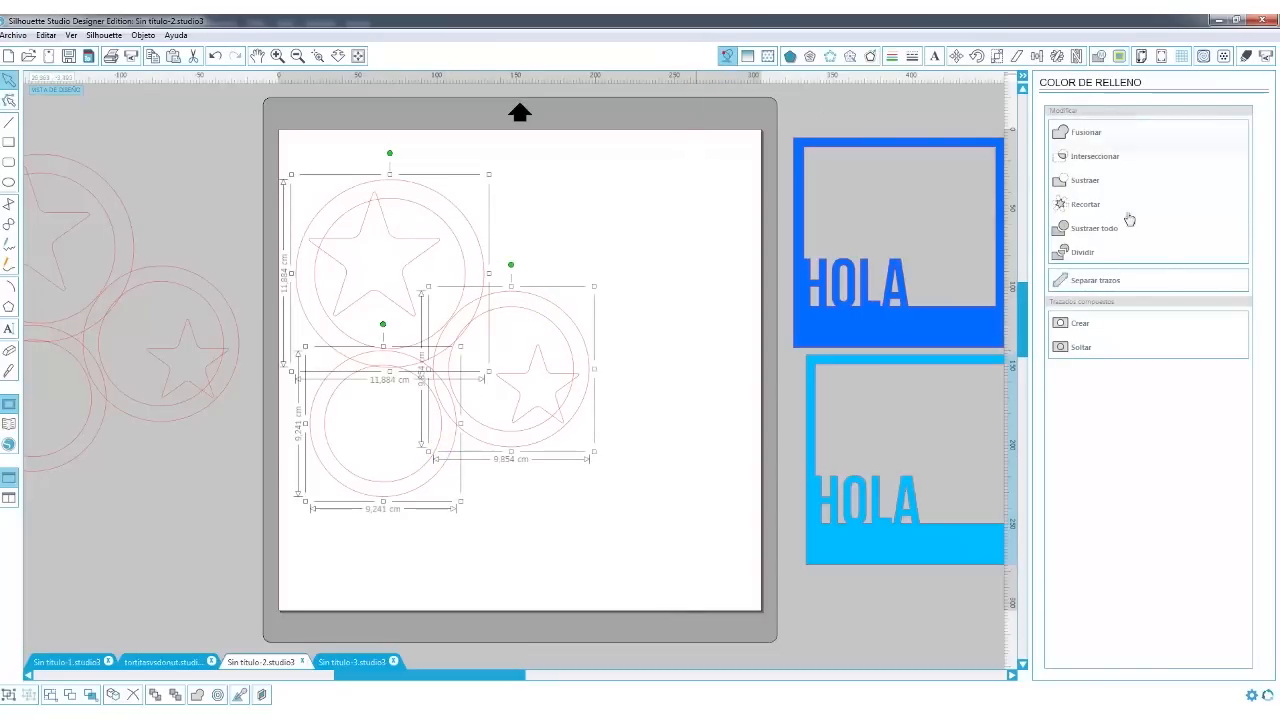
click(1167, 162)
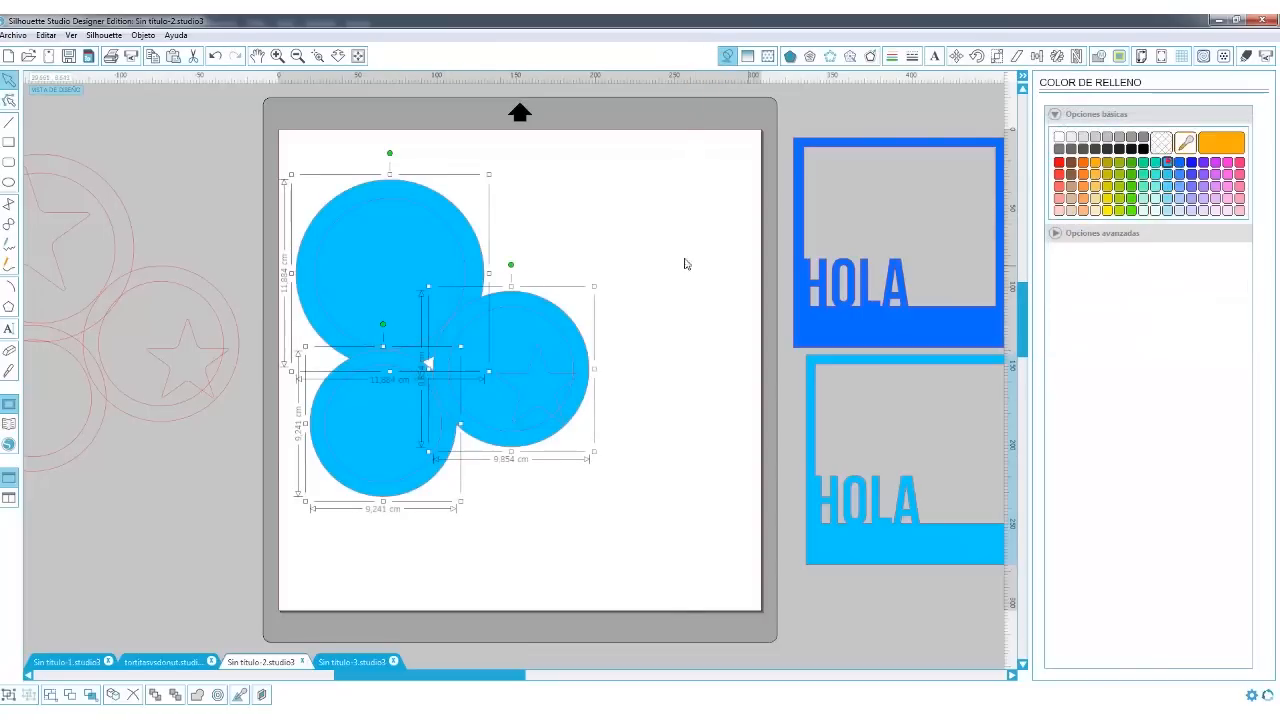
click(569, 228)
- Fill the three inner circles with pale blue
click(469, 285)
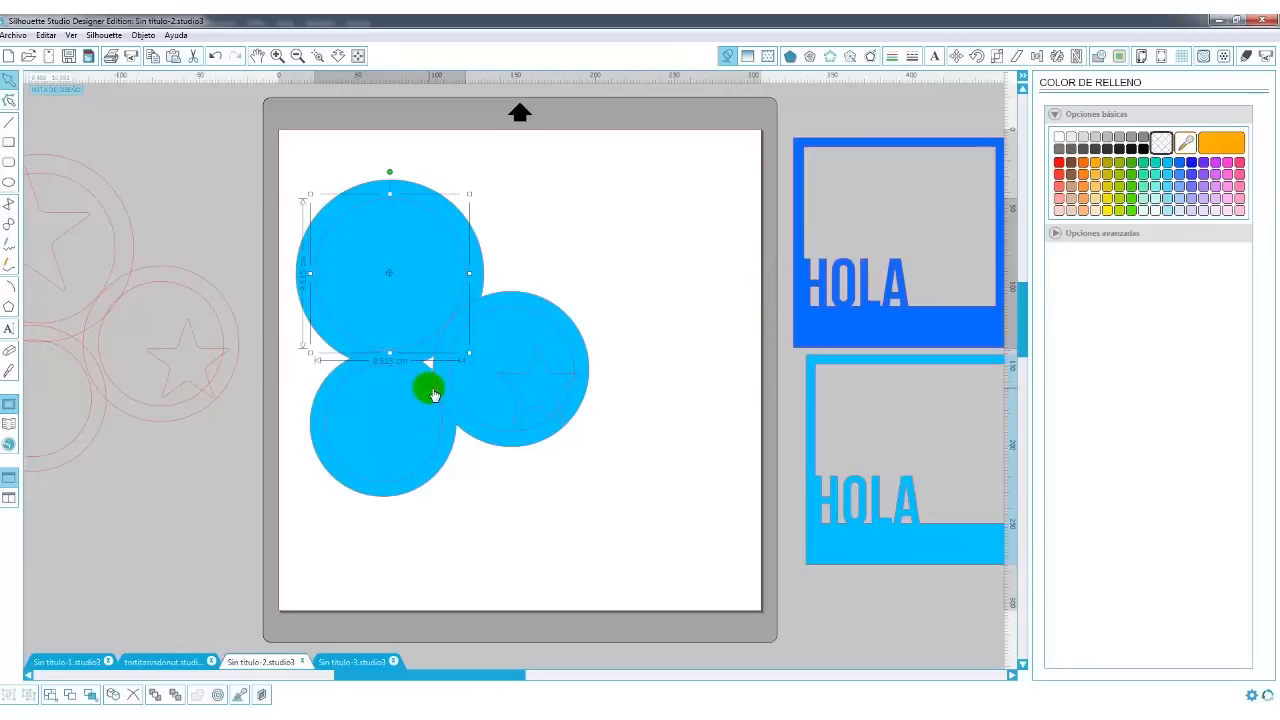
shift+click(432, 393)
shift+click(457, 400)
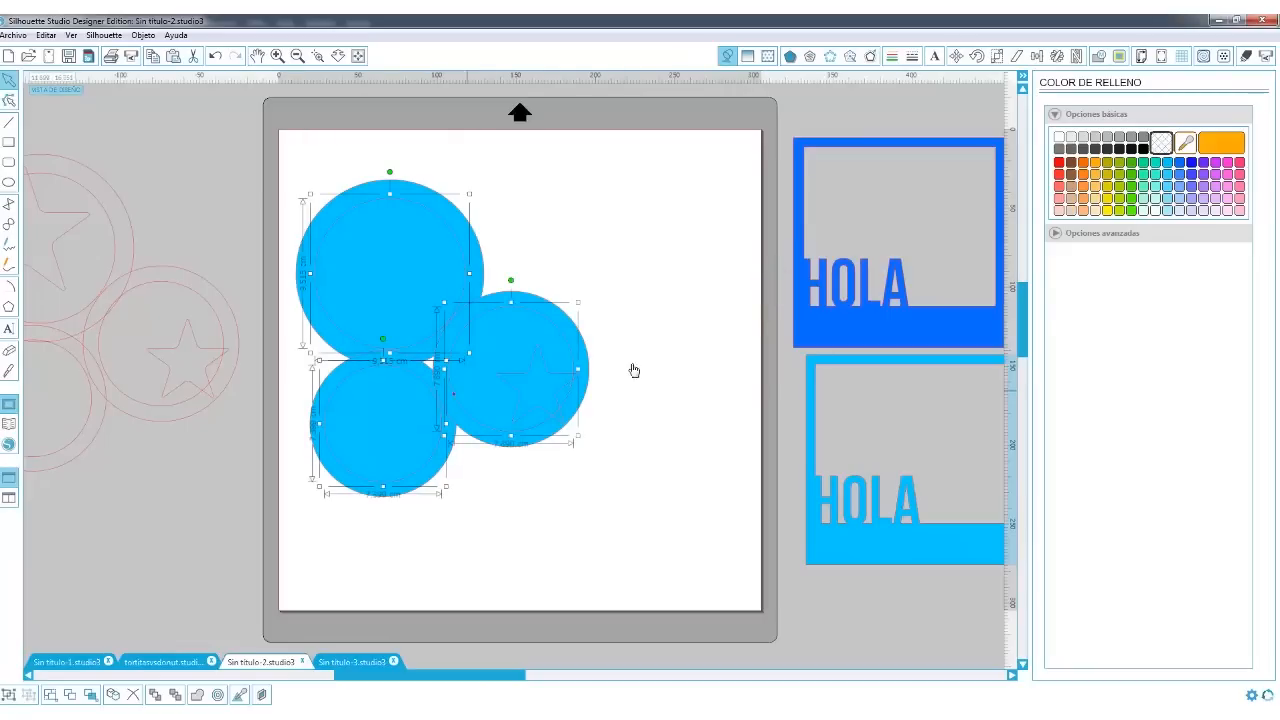
click(1181, 199)
click(602, 352)
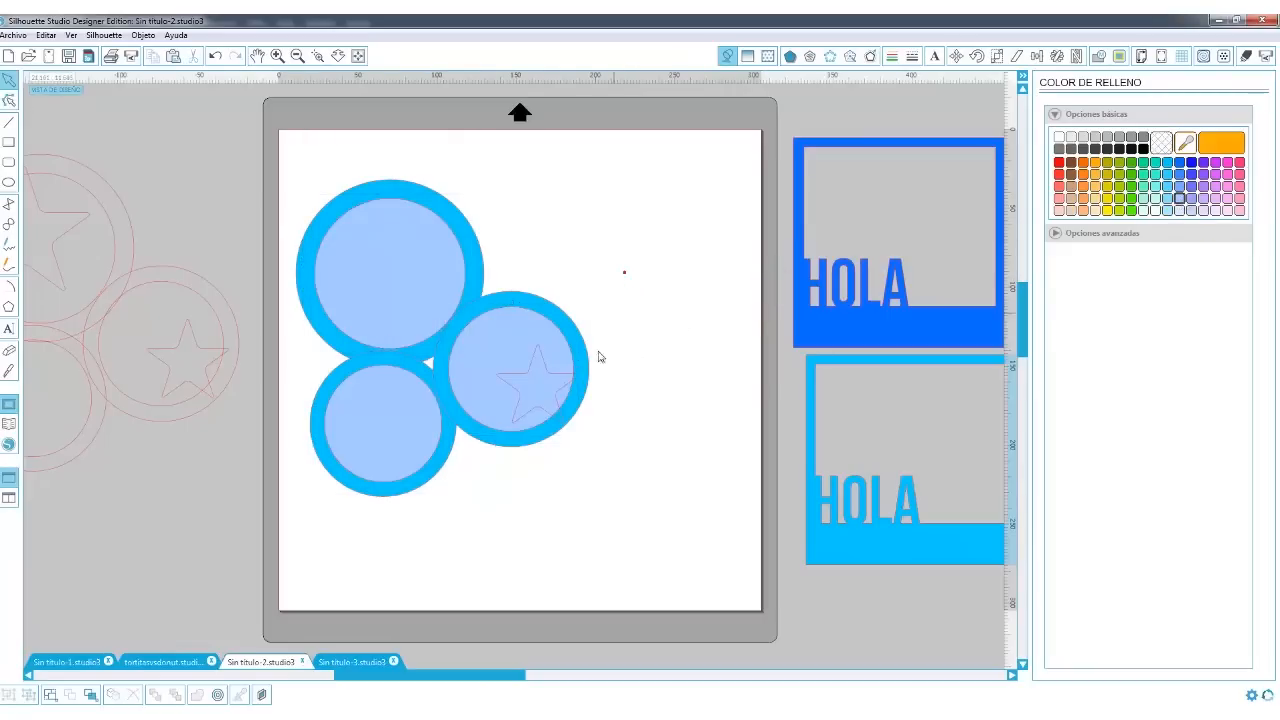
- Fill the small star with light pink
click(581, 382)
drag(655, 288, 561, 437)
click(1214, 199)
click(651, 335)
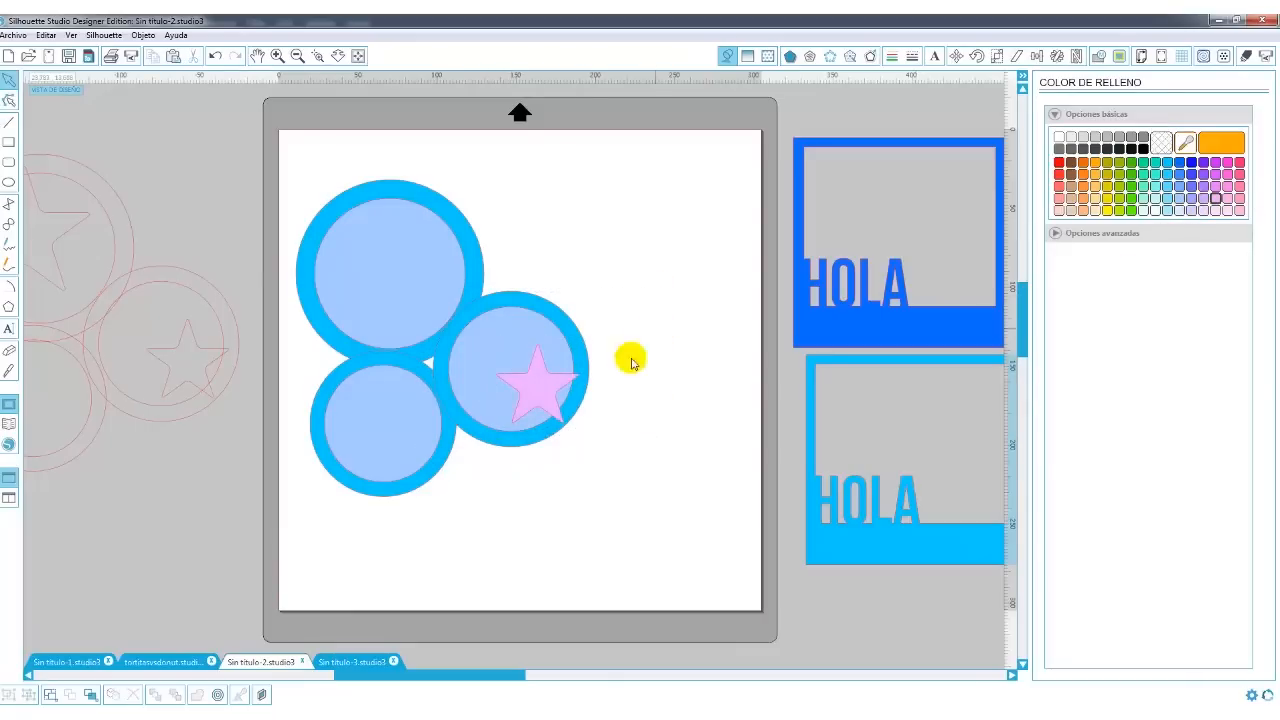
- Bring the large star to the front and fill it with the pink sampled from the small star
click(336, 250)
right_click(444, 190)
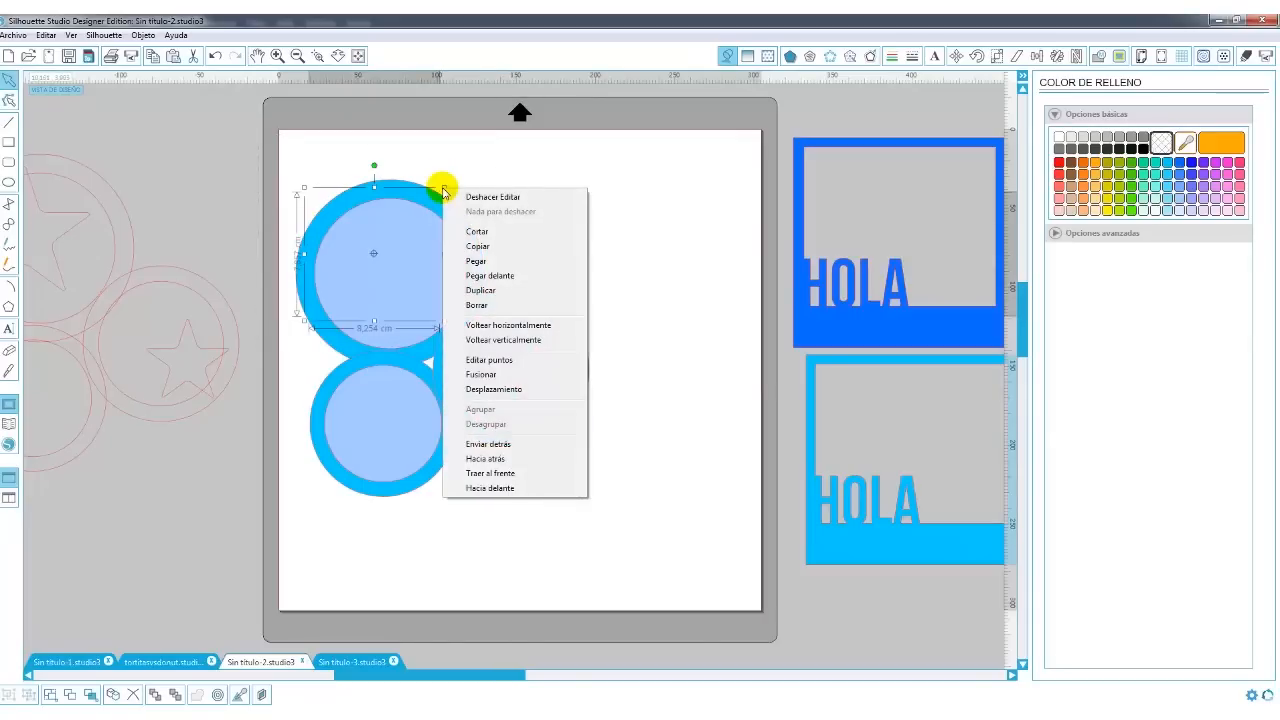
click(500, 484)
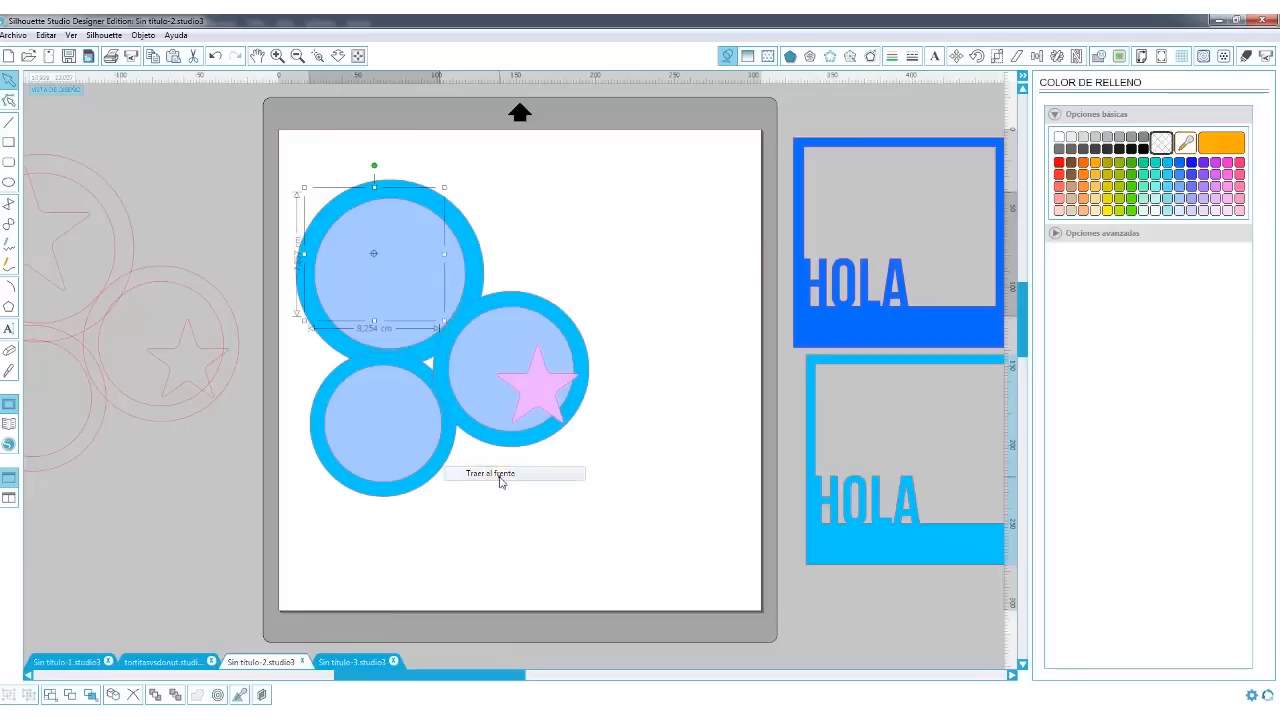
click(1187, 143)
click(552, 388)
click(1188, 143)
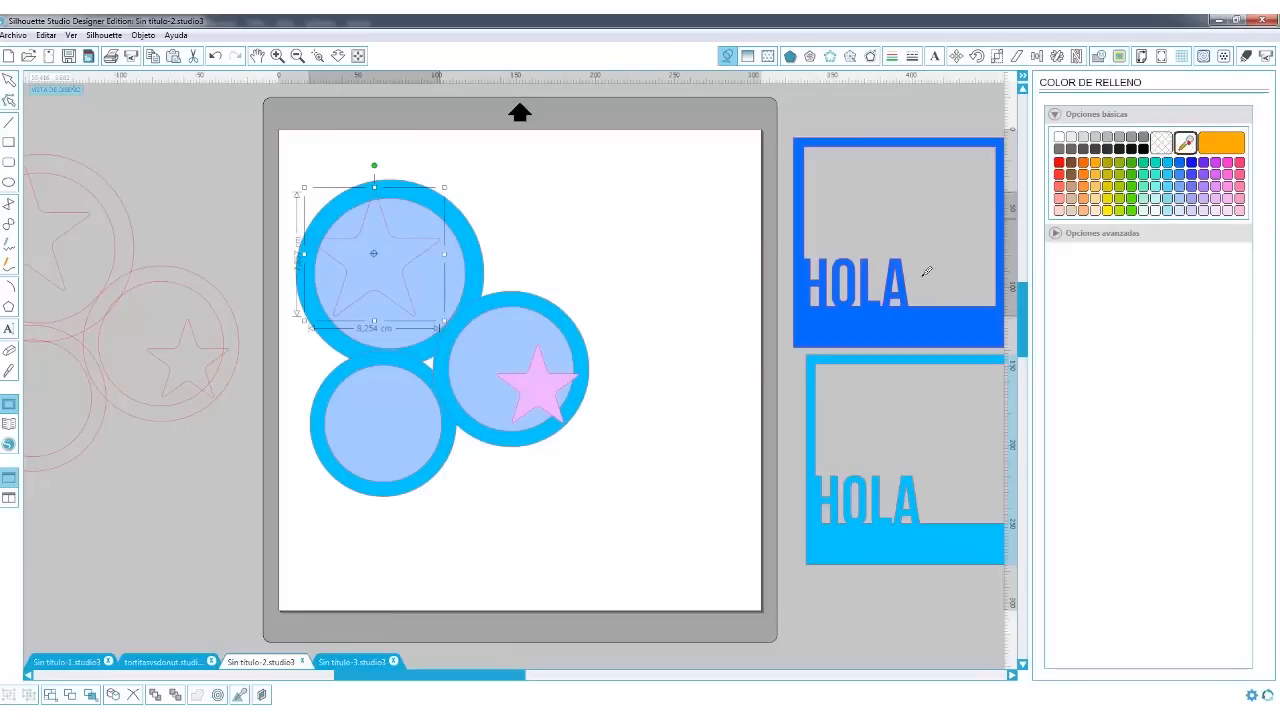
click(530, 388)
click(628, 279)
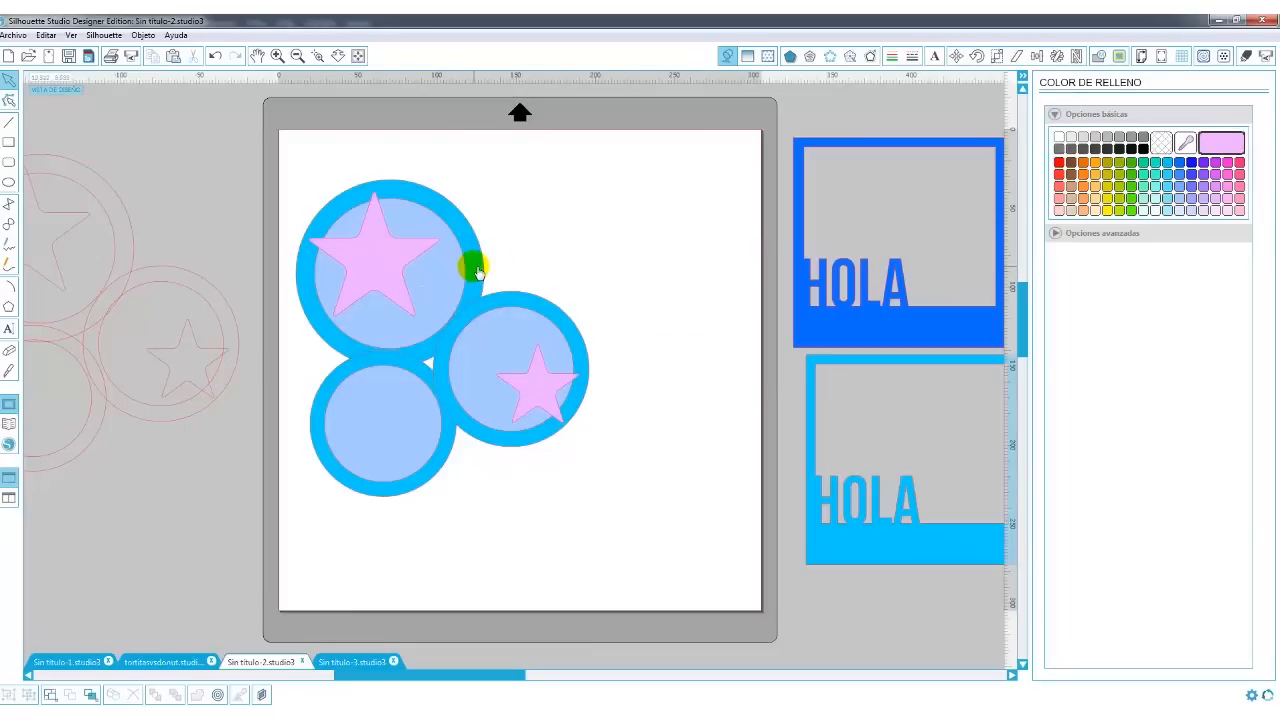
- Try moving the largest pair's inner circle, undo the move, and make that pair of concentric circles a compound path
drag(455, 277, 437, 234)
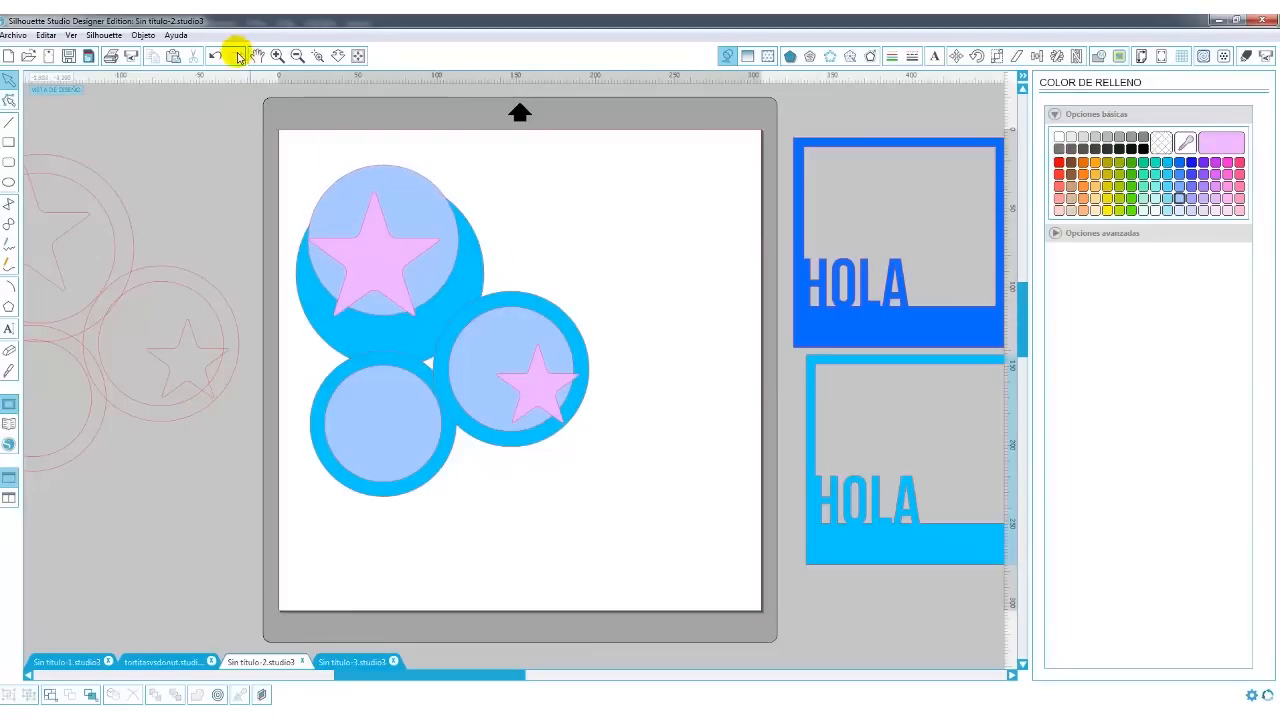
click(215, 58)
click(455, 265)
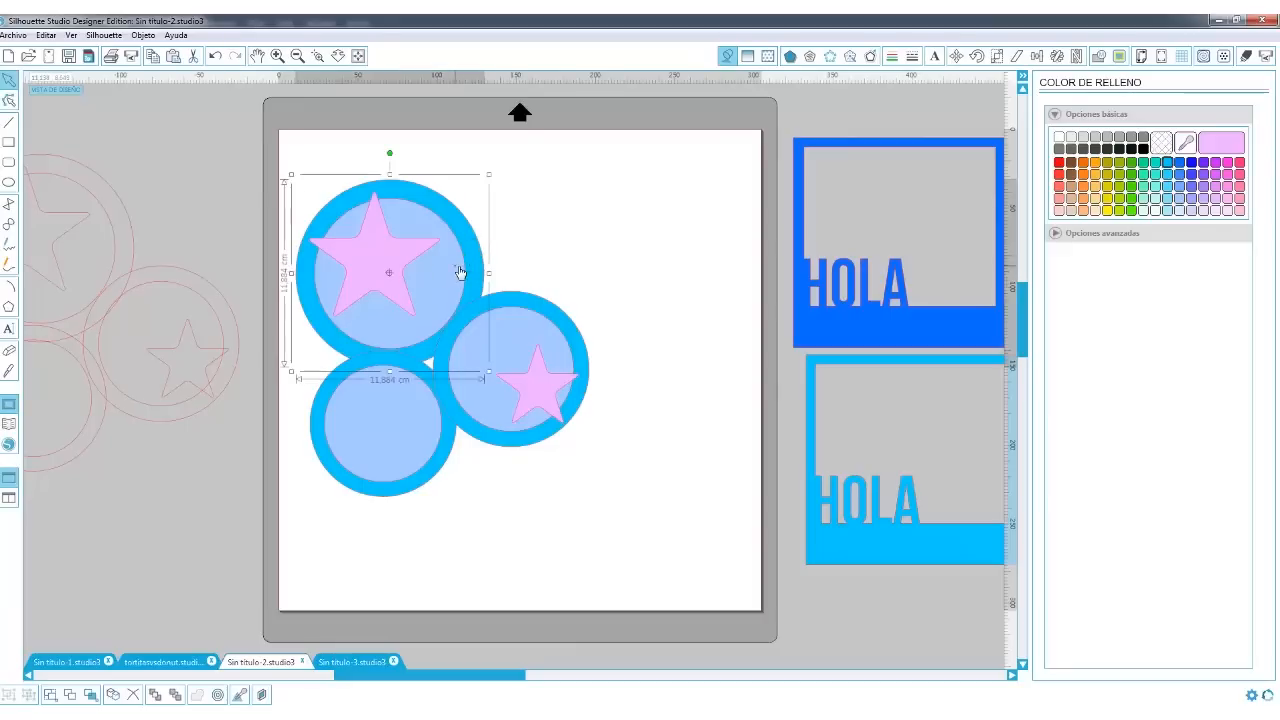
right_click(480, 268)
click(570, 512)
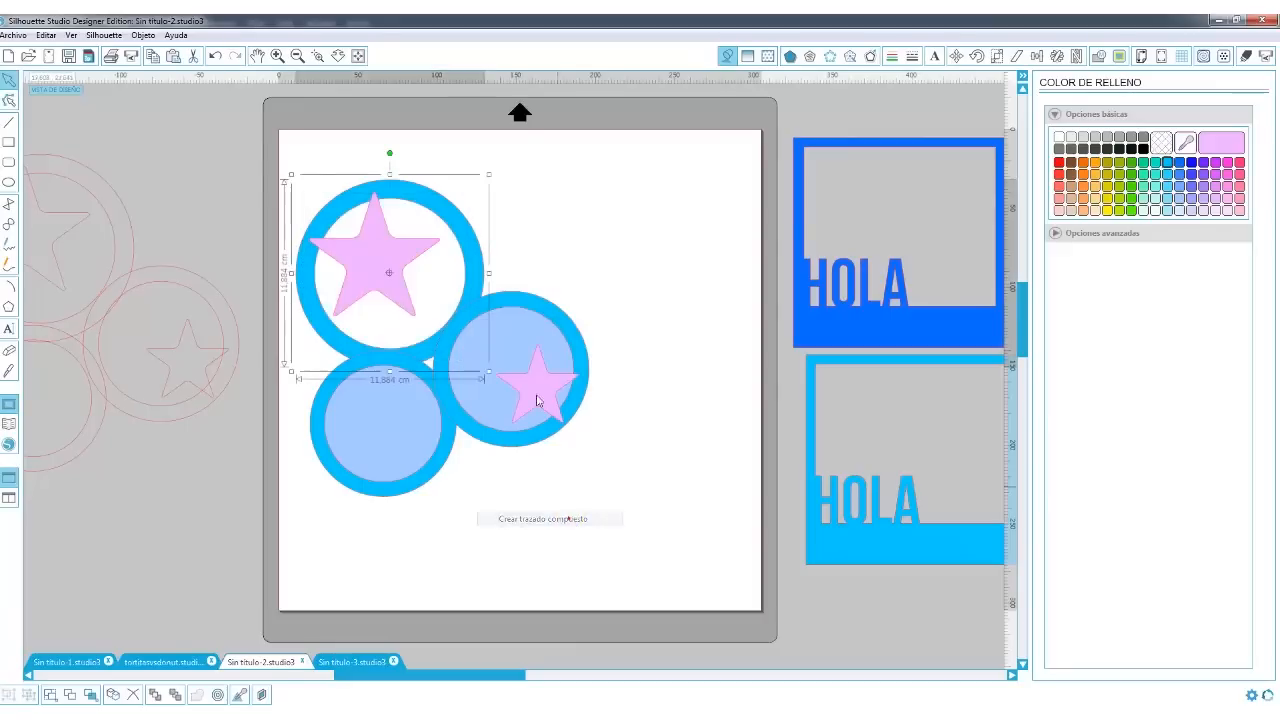
- Make the medium pair and the smallest pair of concentric circles each a separate compound path
click(513, 302)
right_click(514, 331)
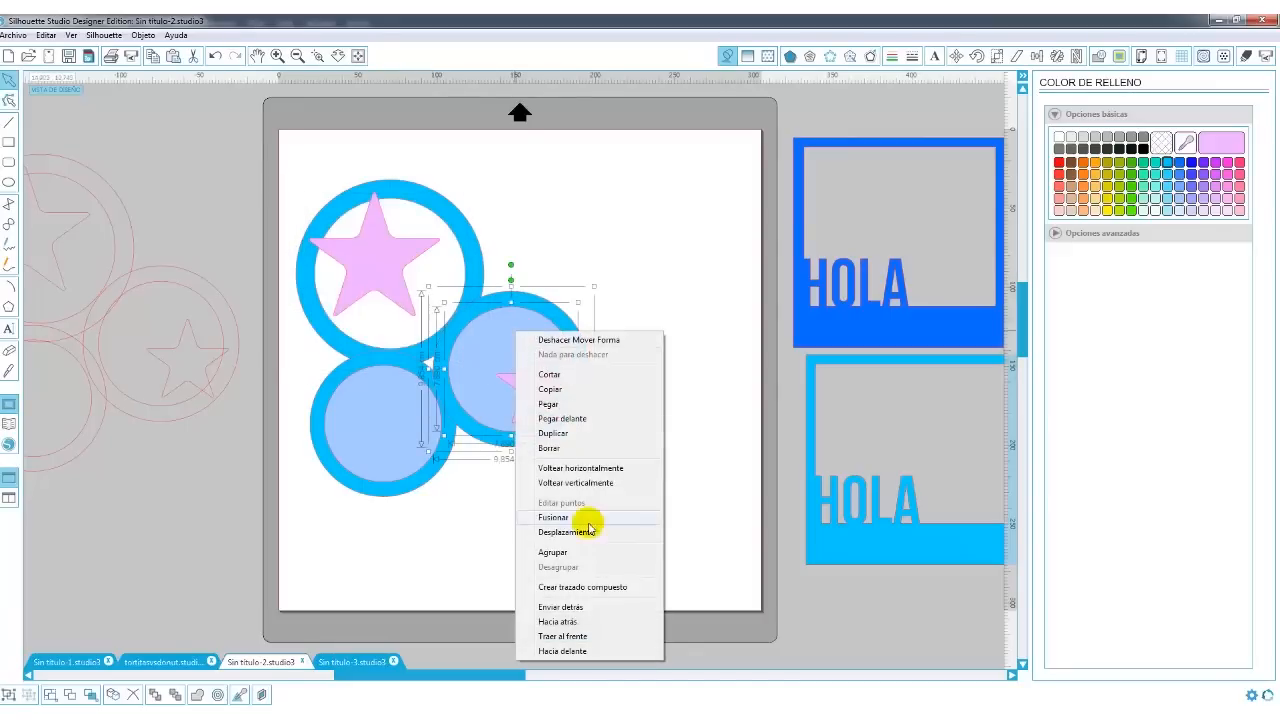
click(580, 590)
click(434, 480)
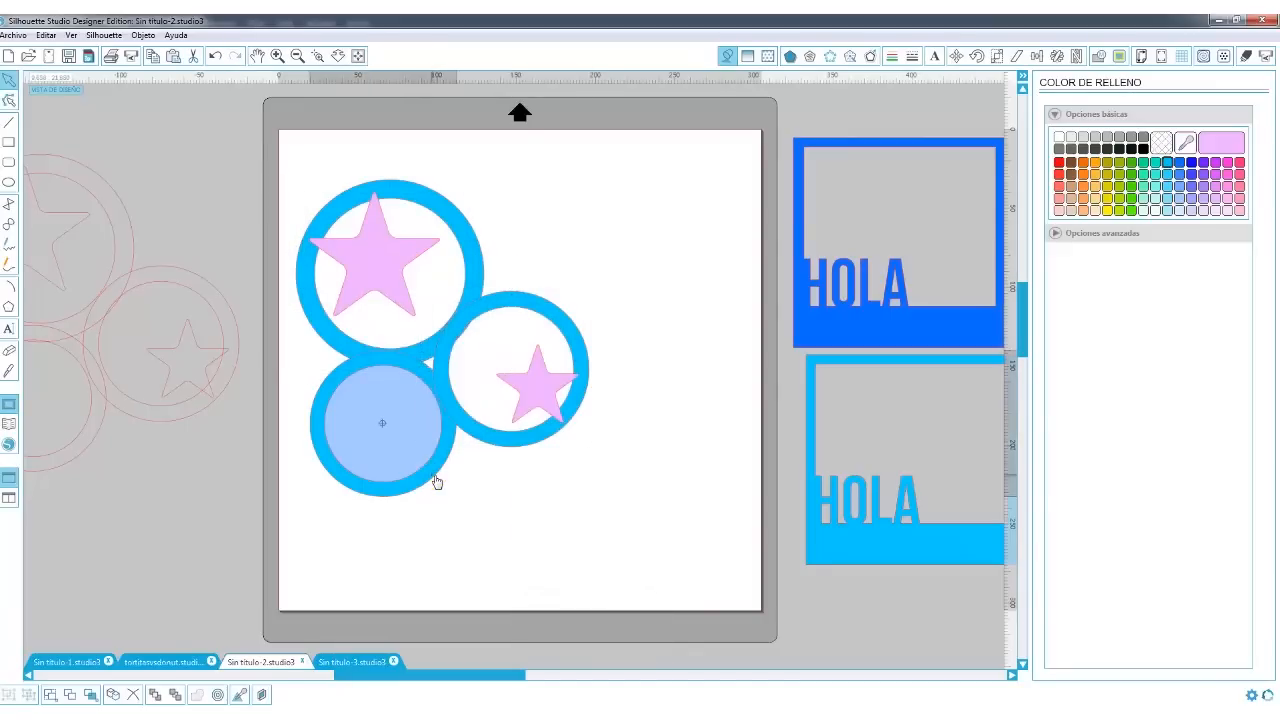
right_click(400, 458)
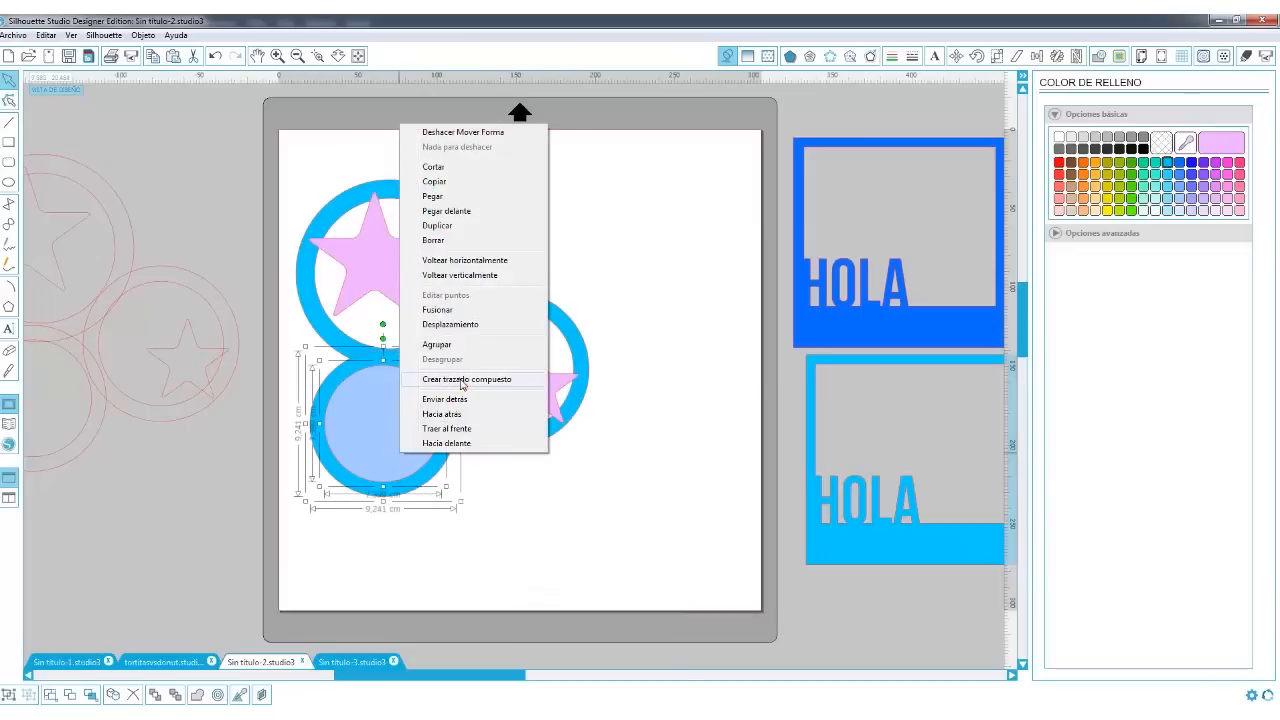
click(456, 386)
- Weld the three compound rings into one shape, and weld both pink stars onto it
click(507, 300)
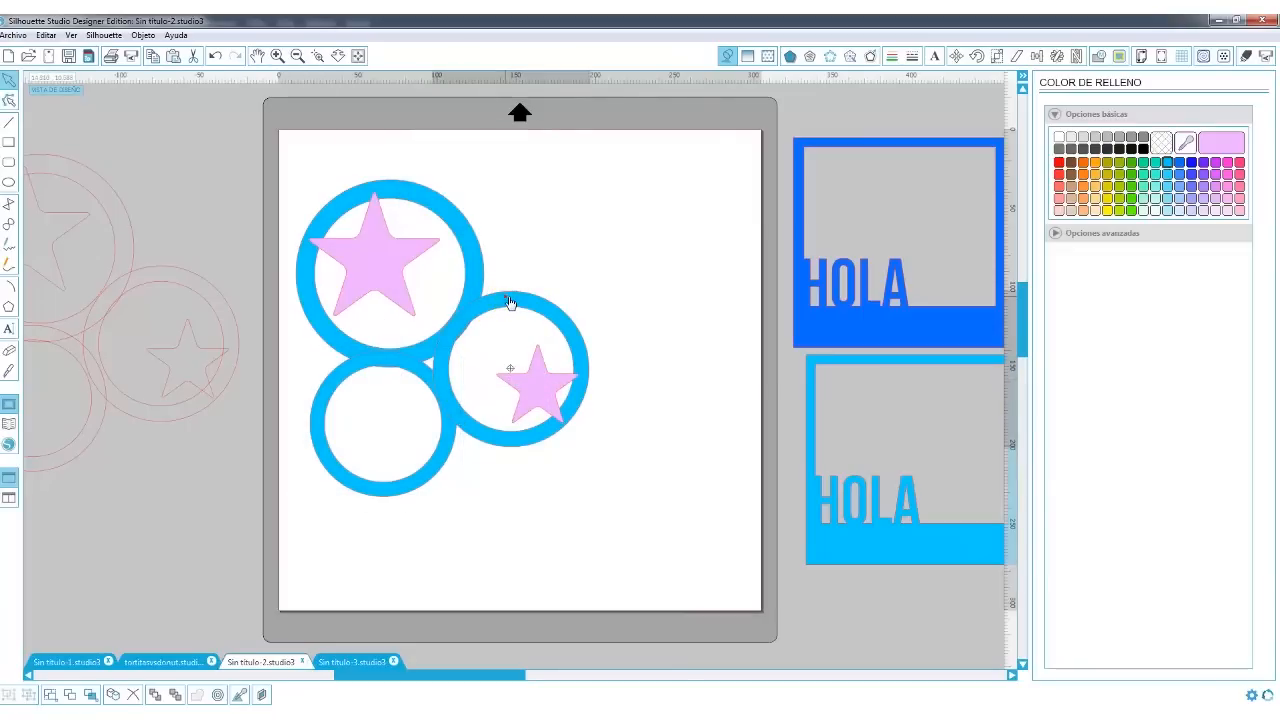
drag(511, 306, 509, 306)
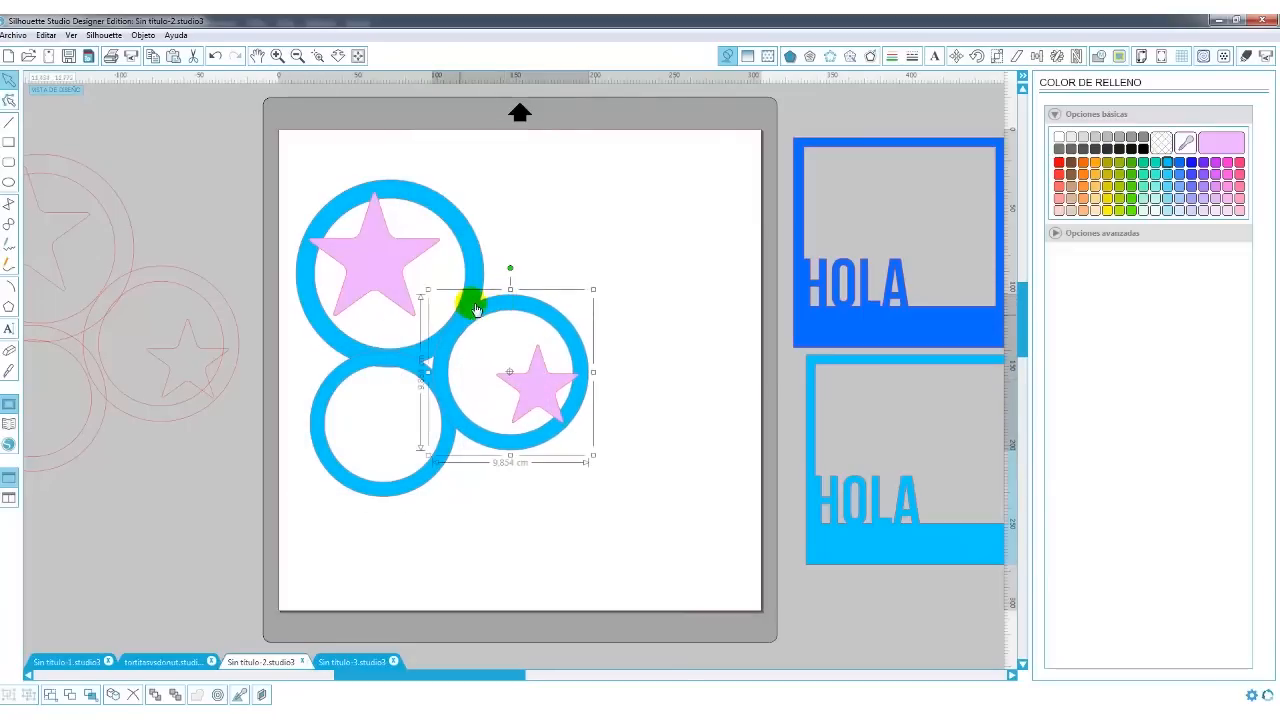
shift+click(475, 288)
shift+click(425, 370)
click(1100, 56)
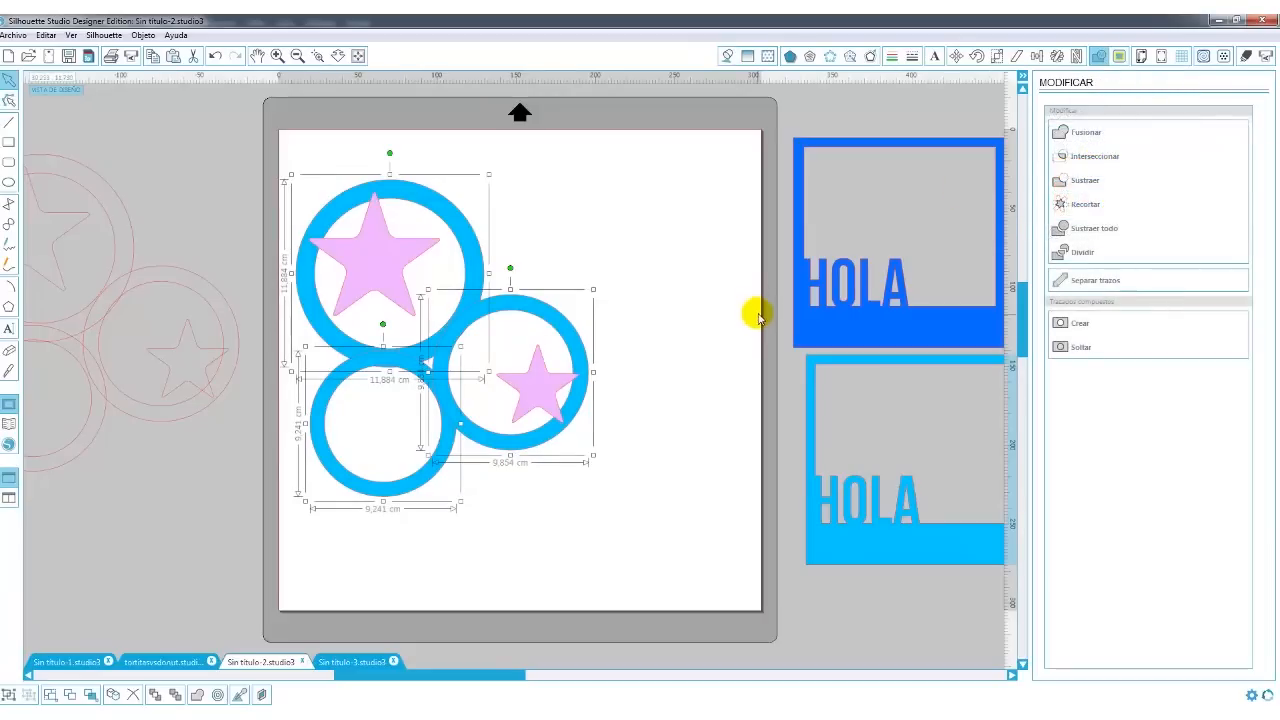
click(1083, 134)
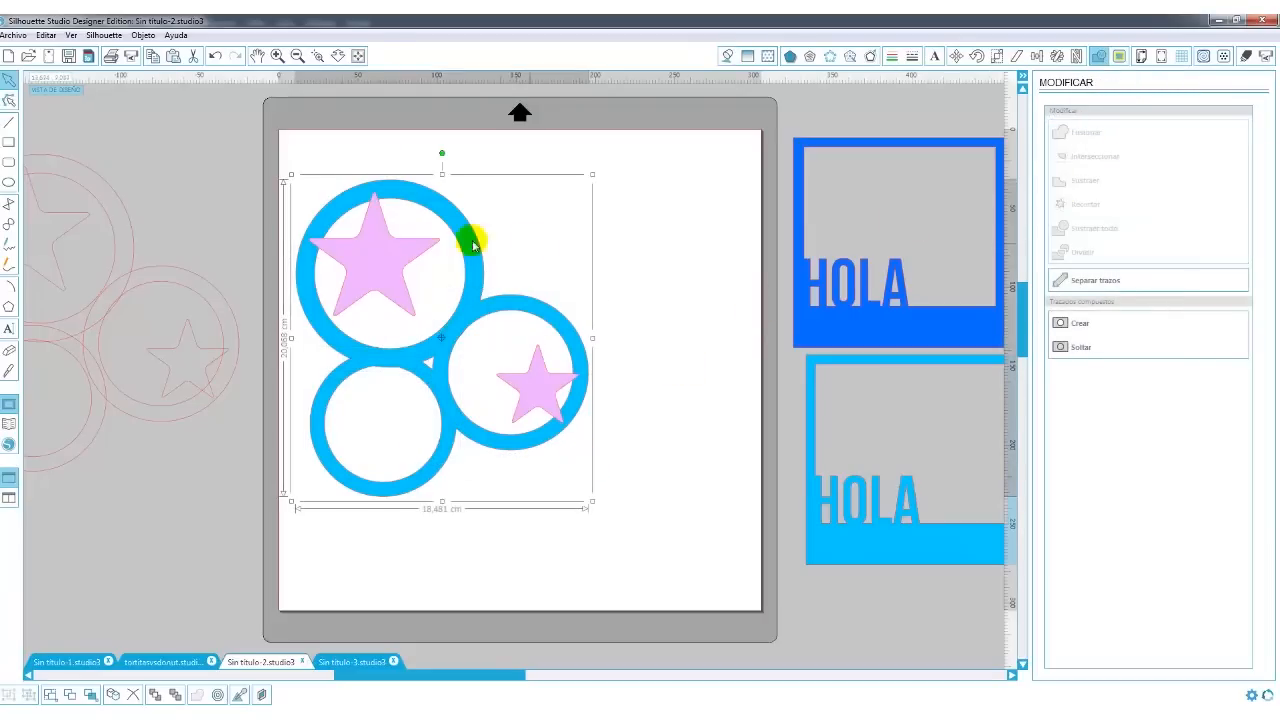
drag(651, 124, 277, 557)
click(1066, 160)
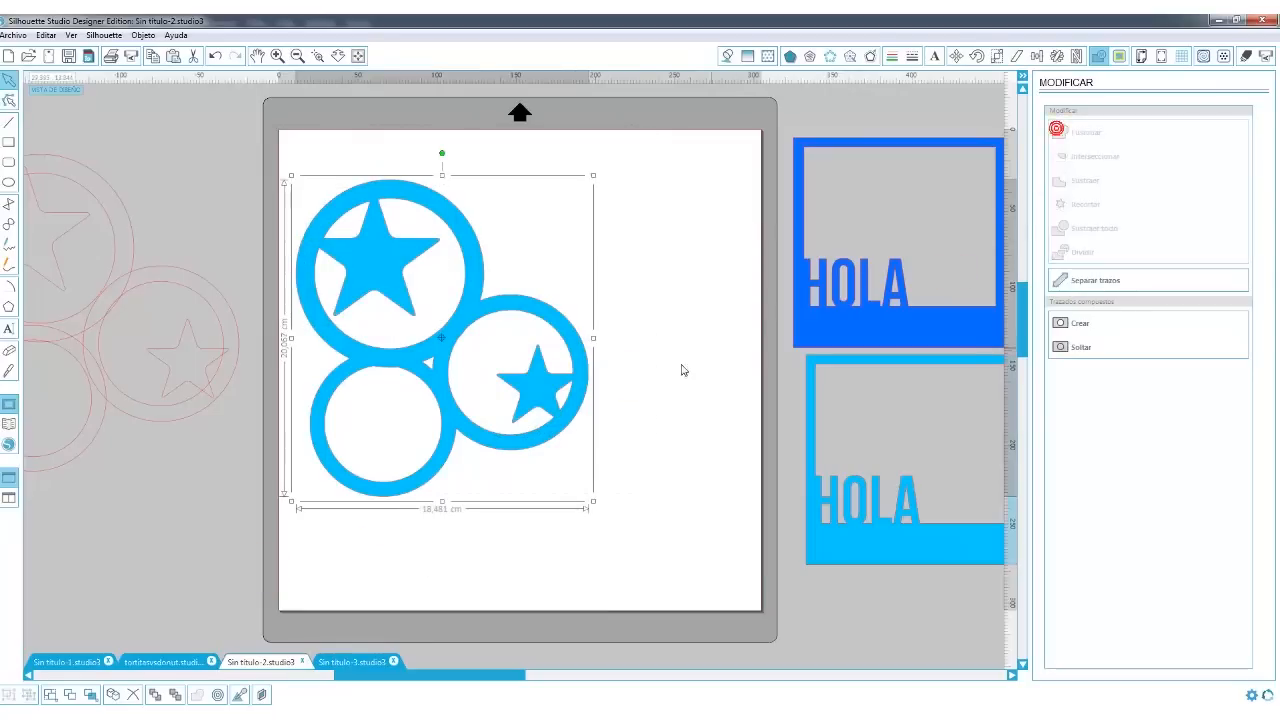